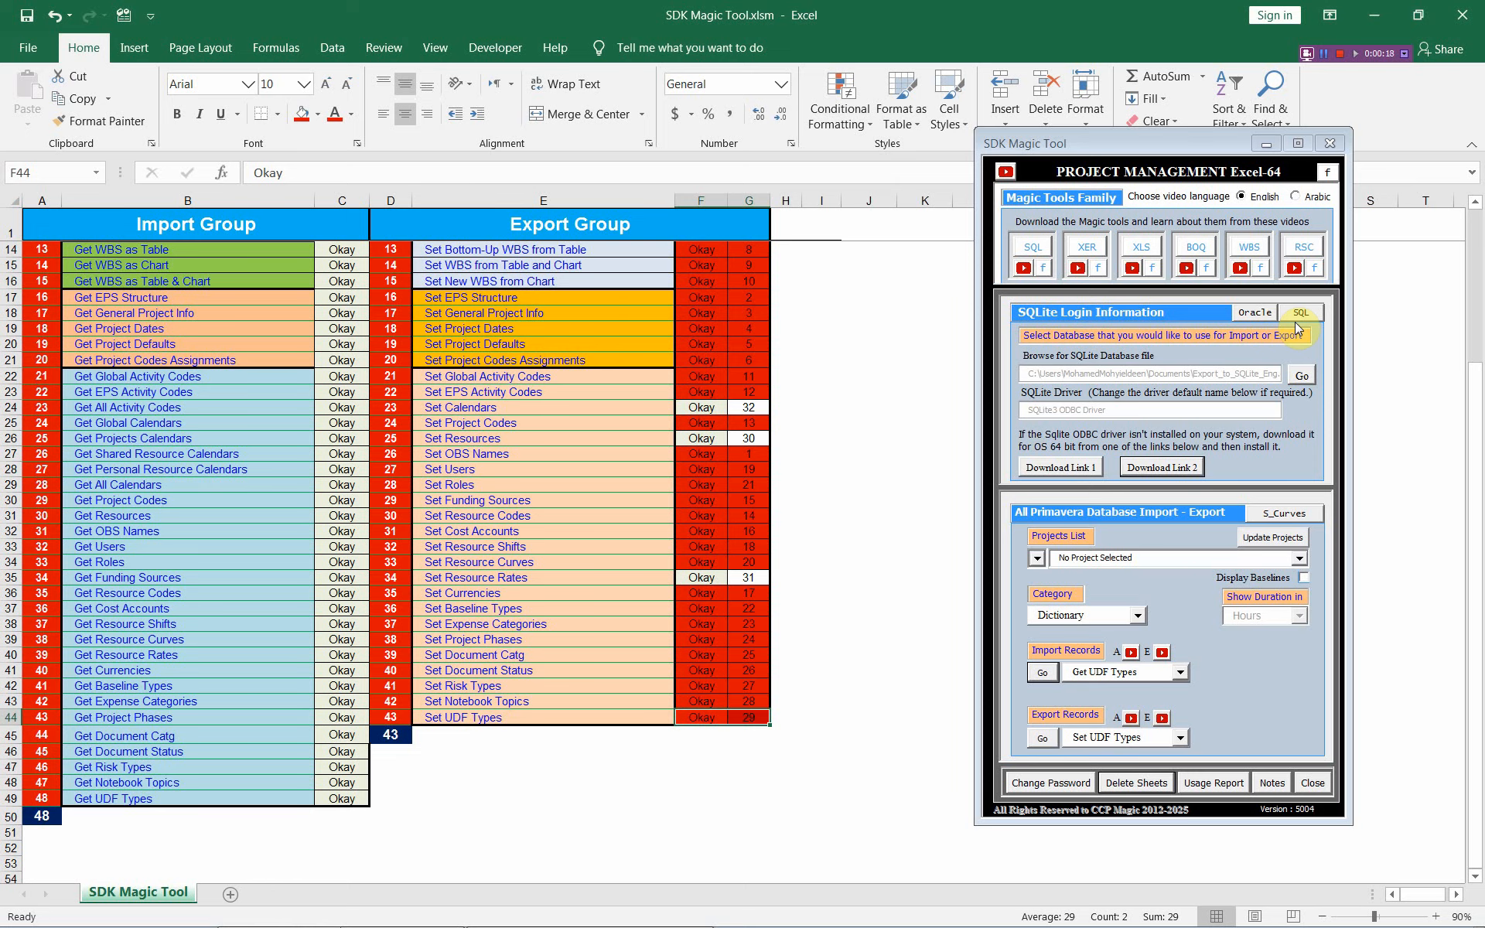
Step: Import the Dictionary category's UDF Types records from the current database and widen the UDF Category, UDF Name and Type columns
{"action": "left_click", "coordinate": [1137, 615]}
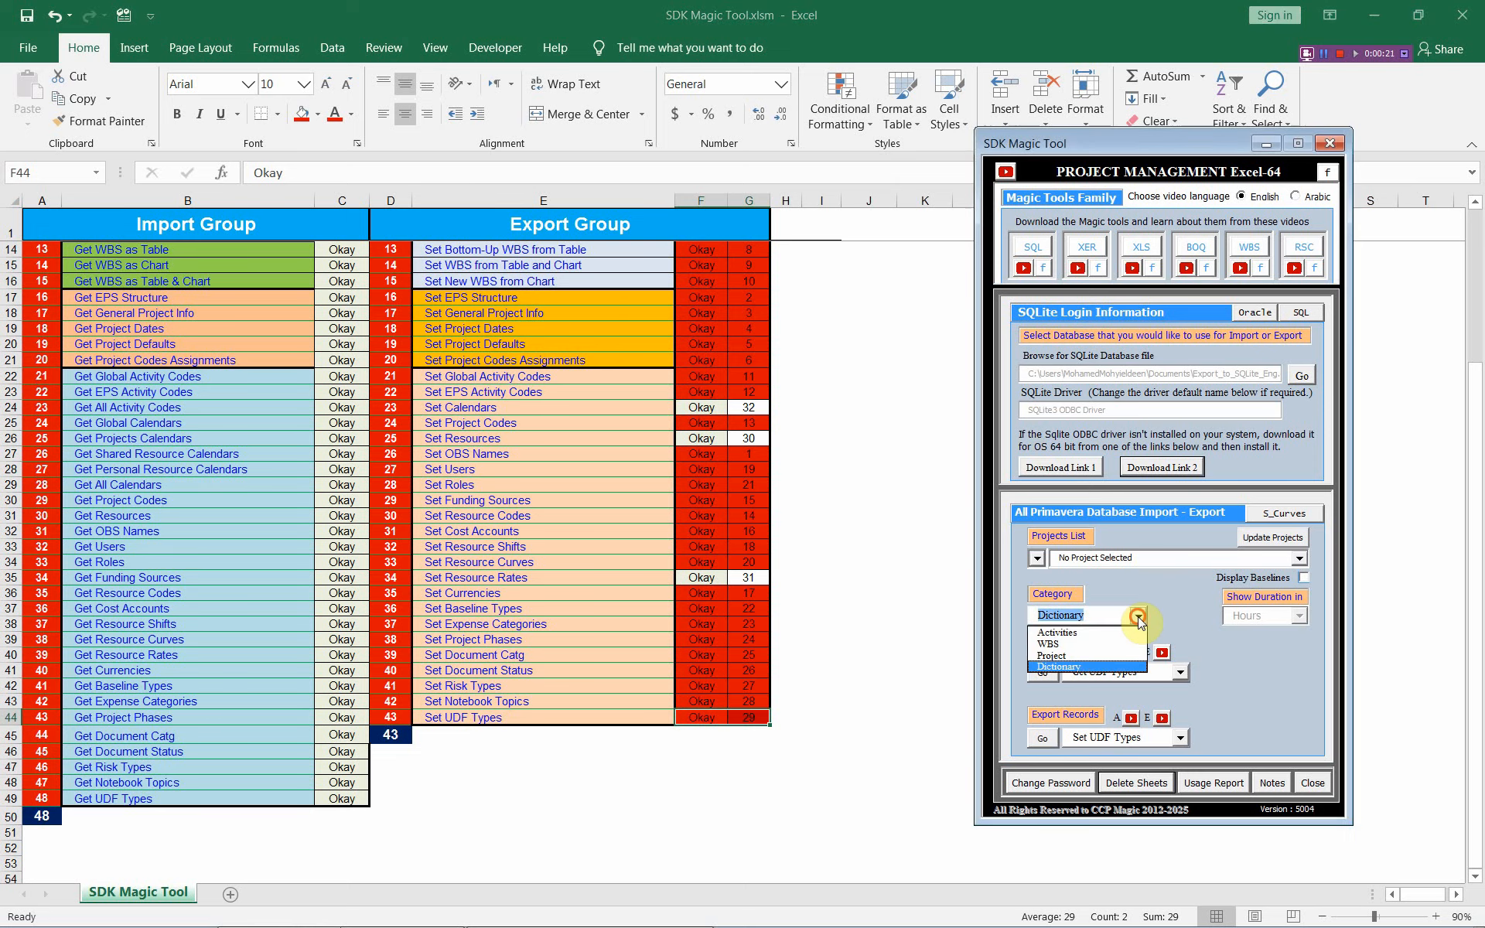
{"action": "left_click", "coordinate": [1114, 666]}
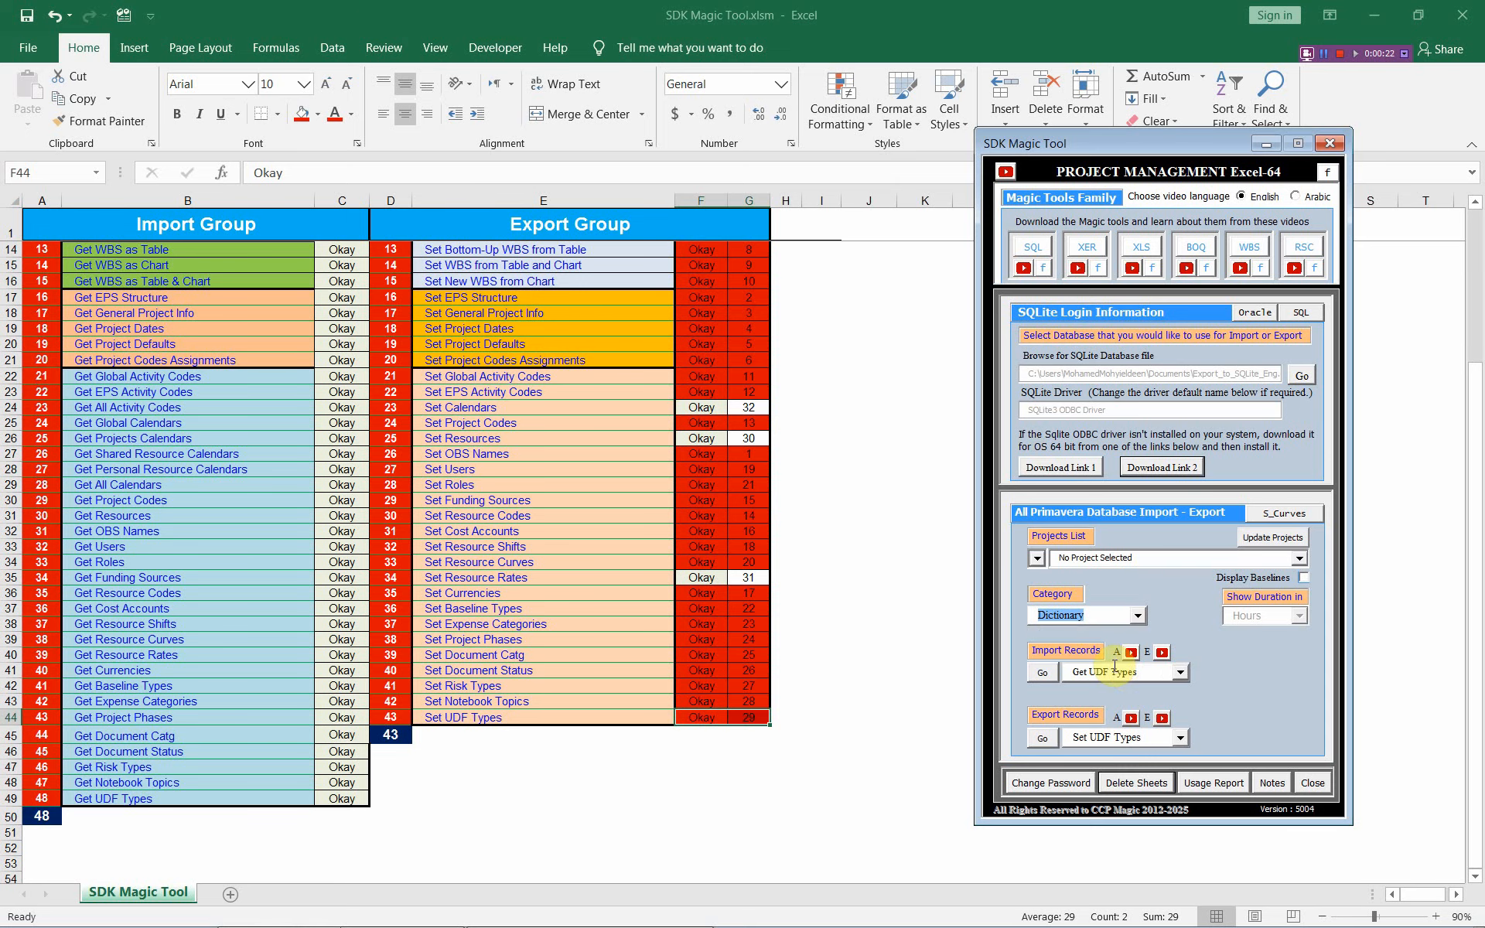
{"action": "left_click", "coordinate": [1180, 673]}
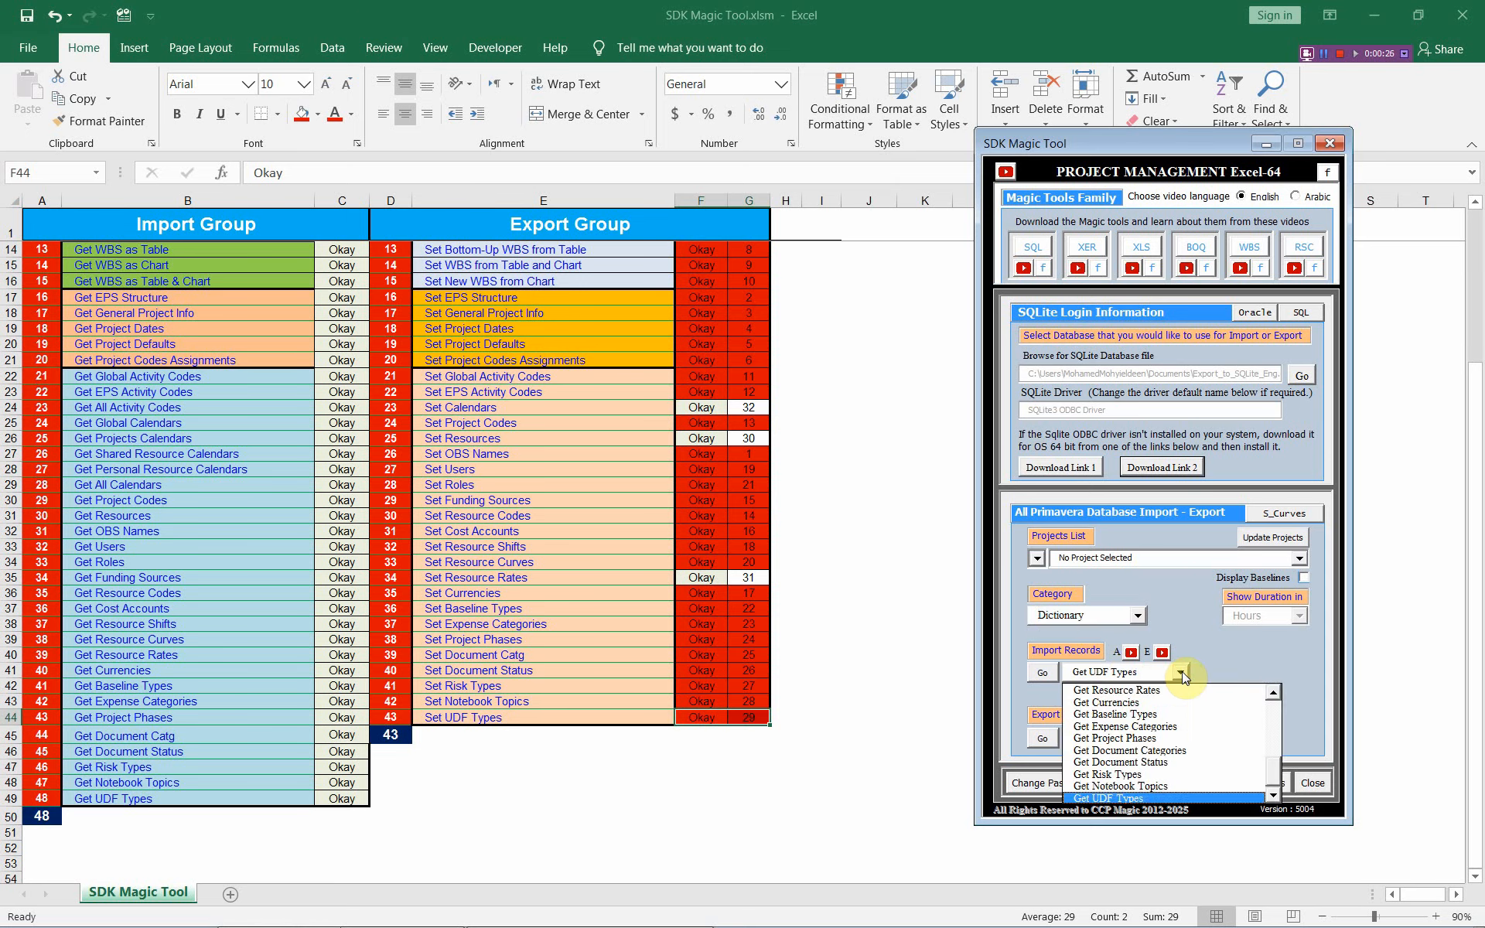
{"action": "left_click", "coordinate": [1133, 799]}
{"action": "left_click", "coordinate": [1044, 672]}
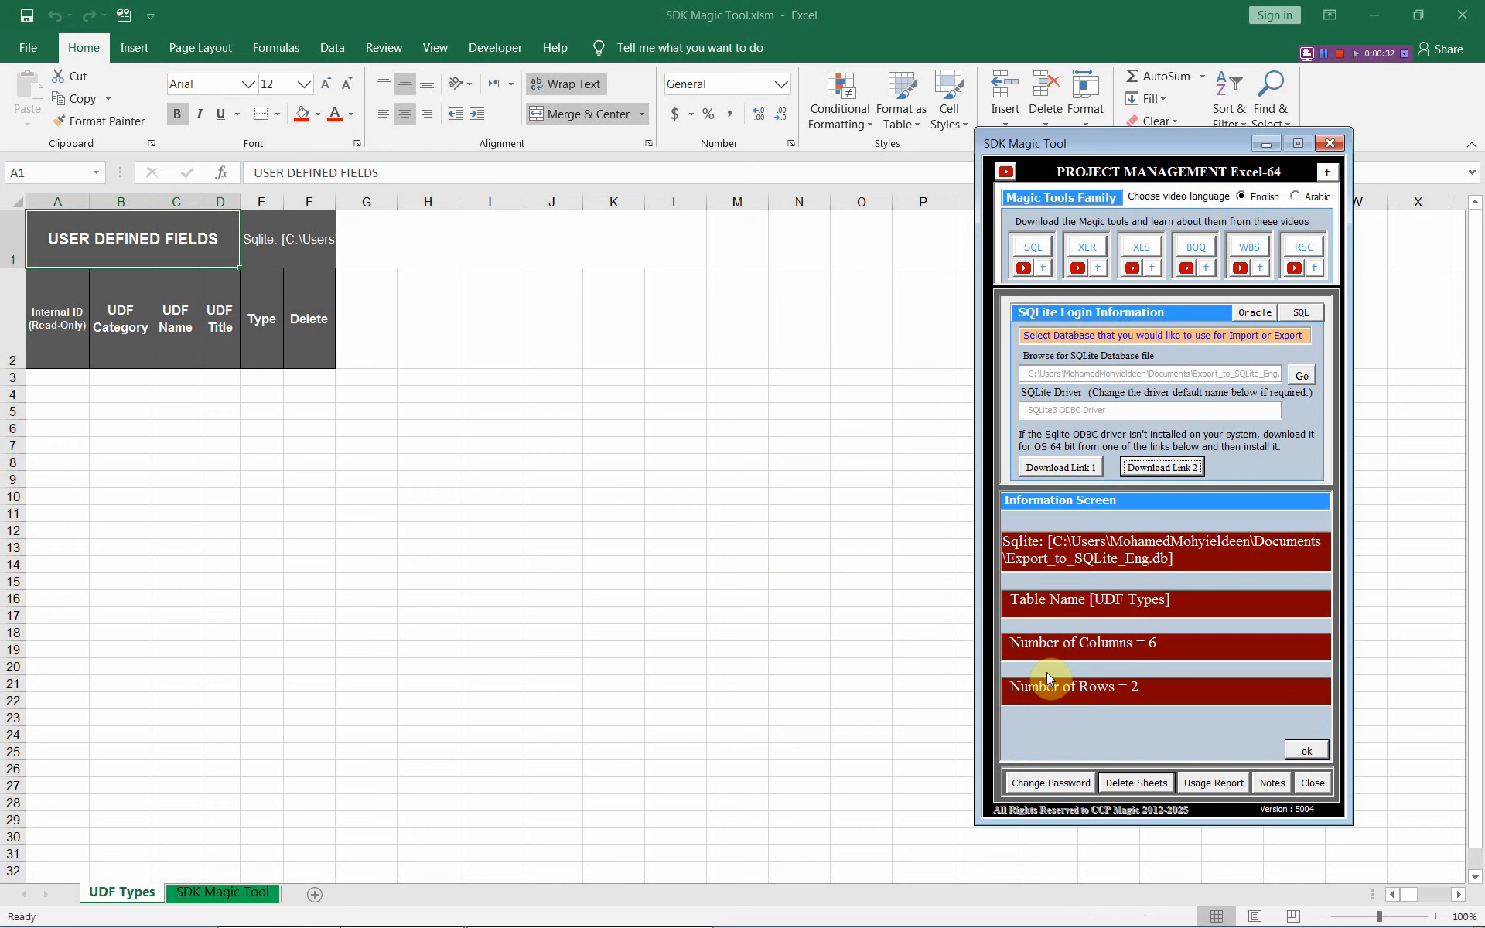
{"action": "left_click", "coordinate": [1303, 752]}
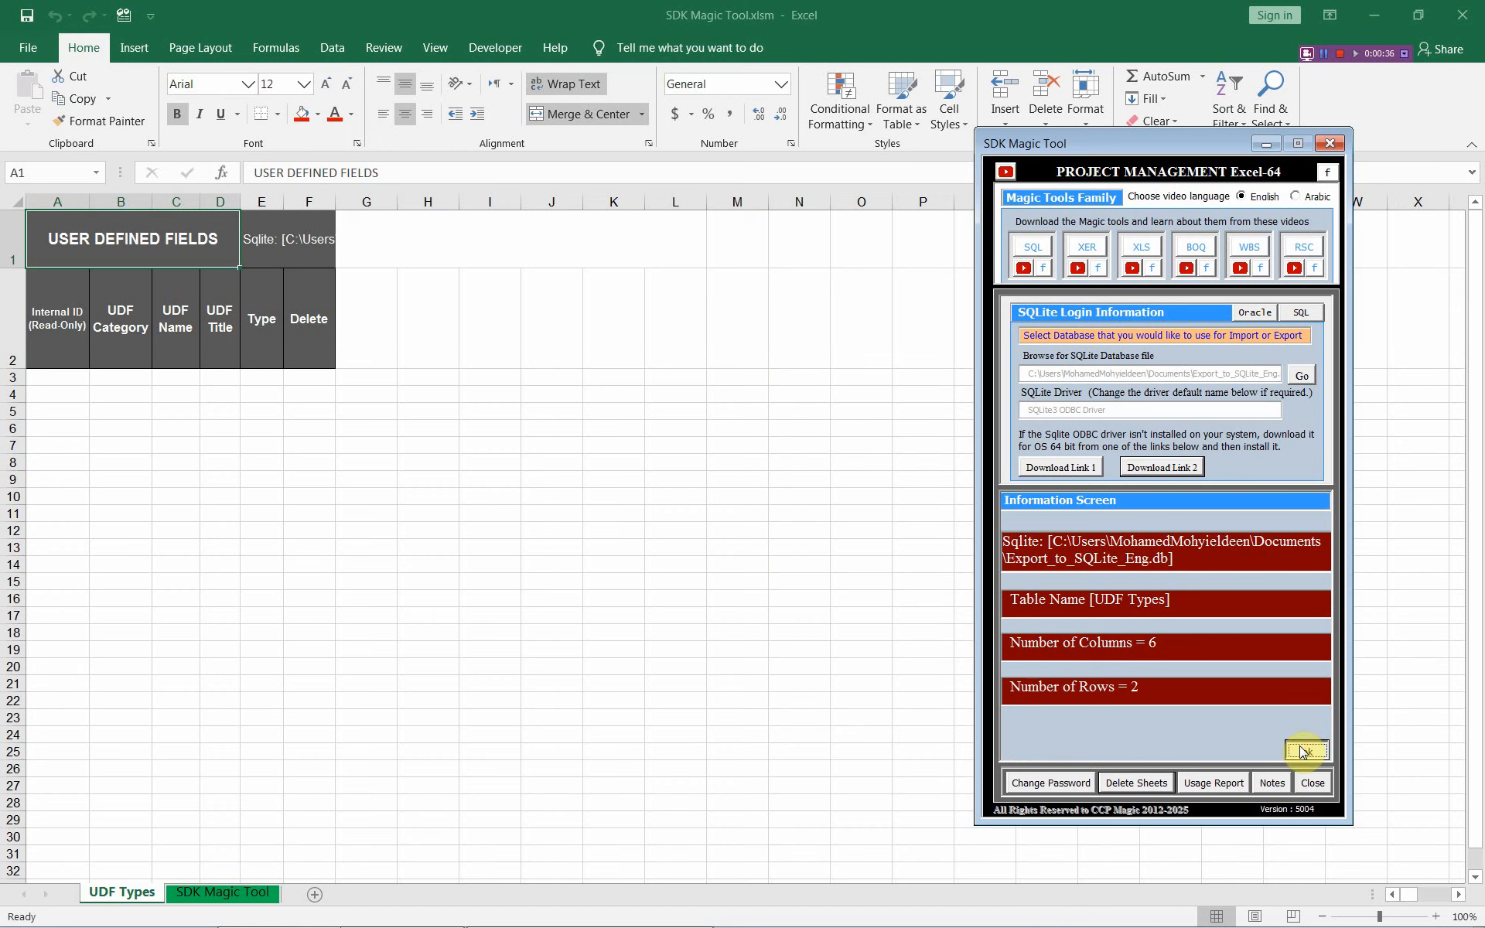
{"action": "left_click", "coordinate": [110, 342]}
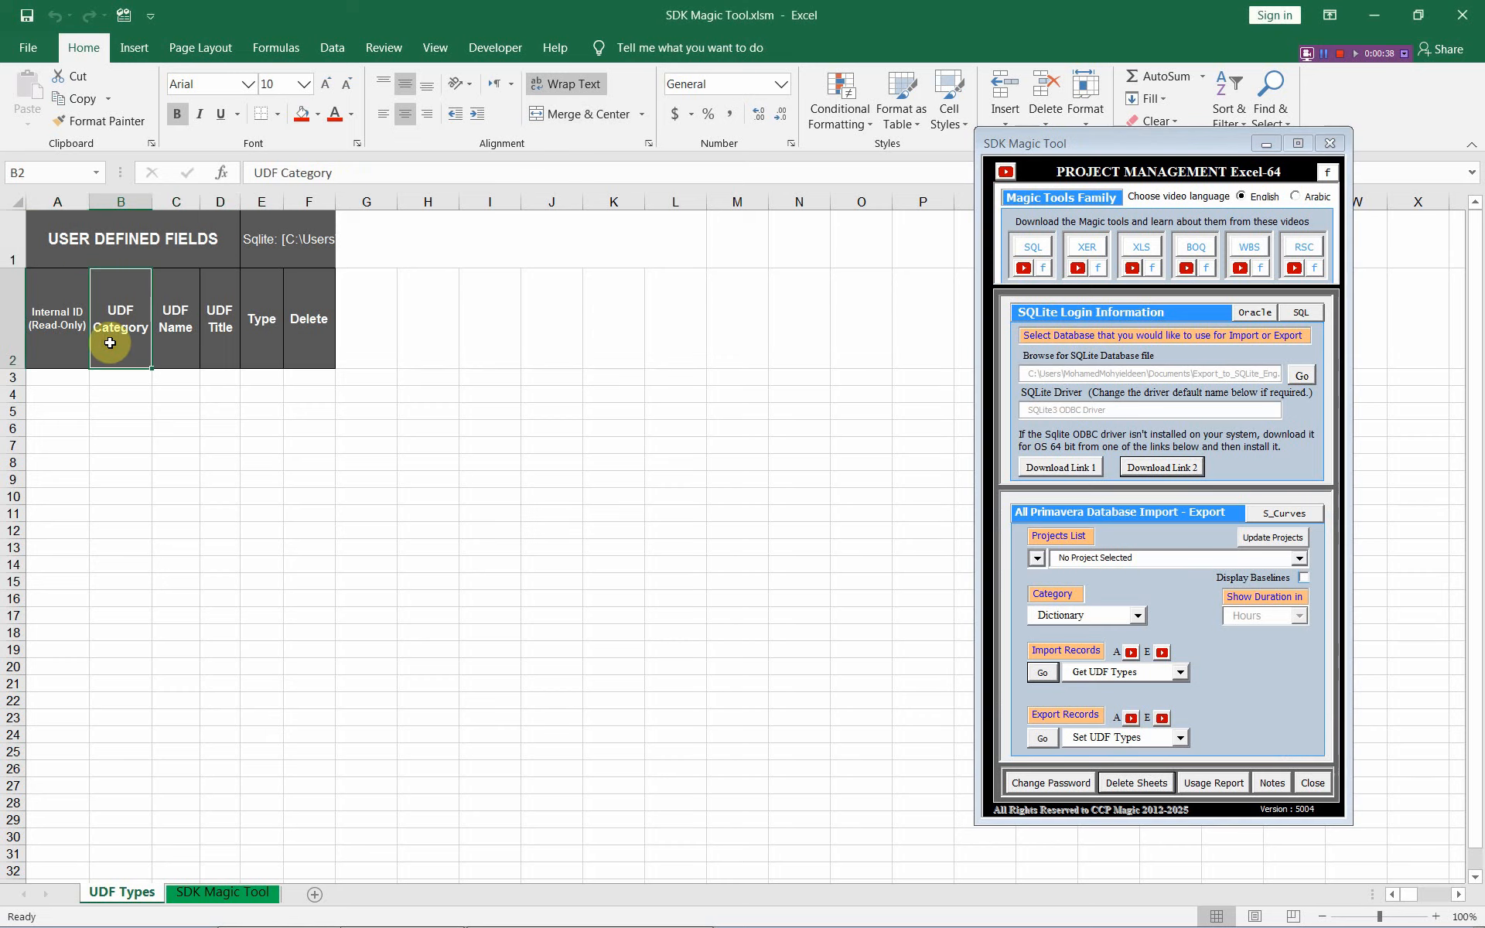
{"action": "left_click_drag", "start_coordinate": [151, 201], "coordinate": [569, 202]}
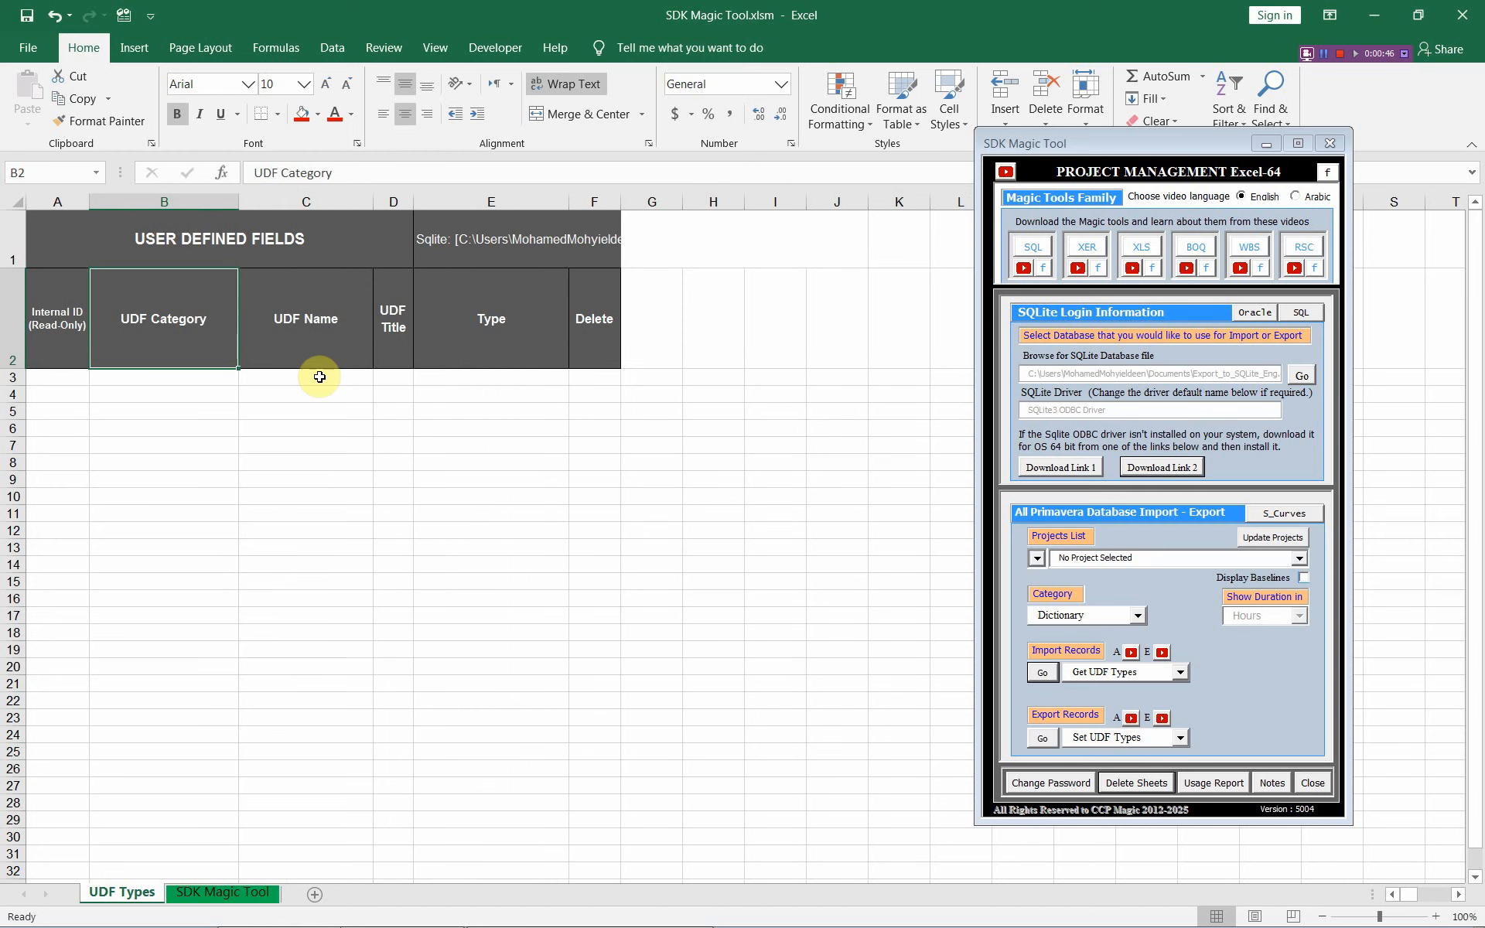
Step: Switch to Primavera P6 and review the enterprise user defined fields for Activities, Activity Steps, Resources and WBS
{"action": "key", "text": "alt+Tab"}
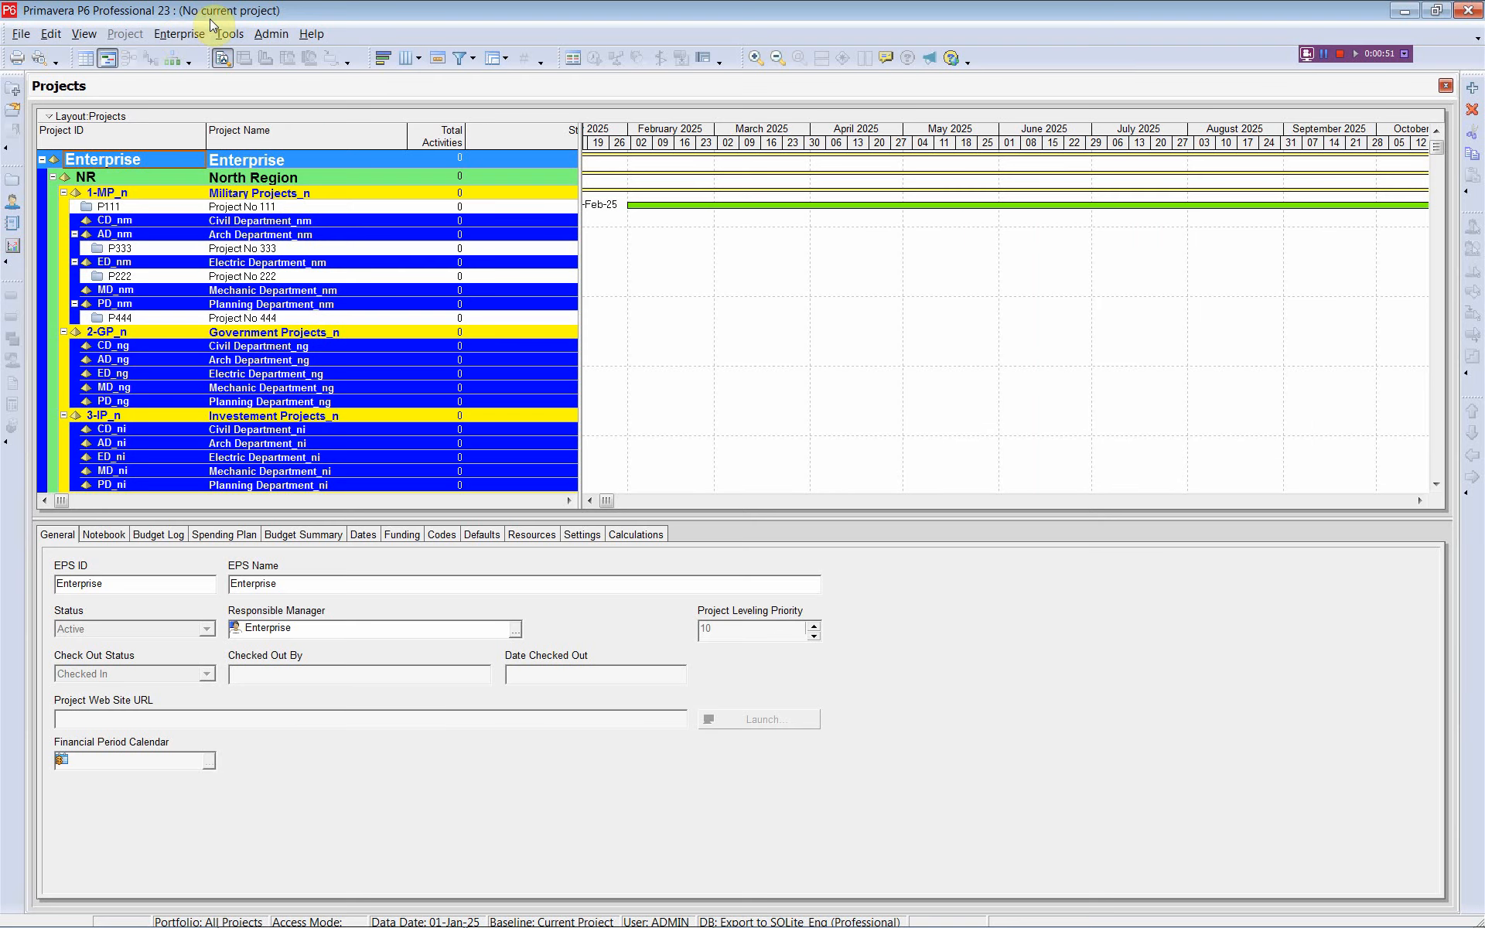
{"action": "left_click", "coordinate": [190, 33]}
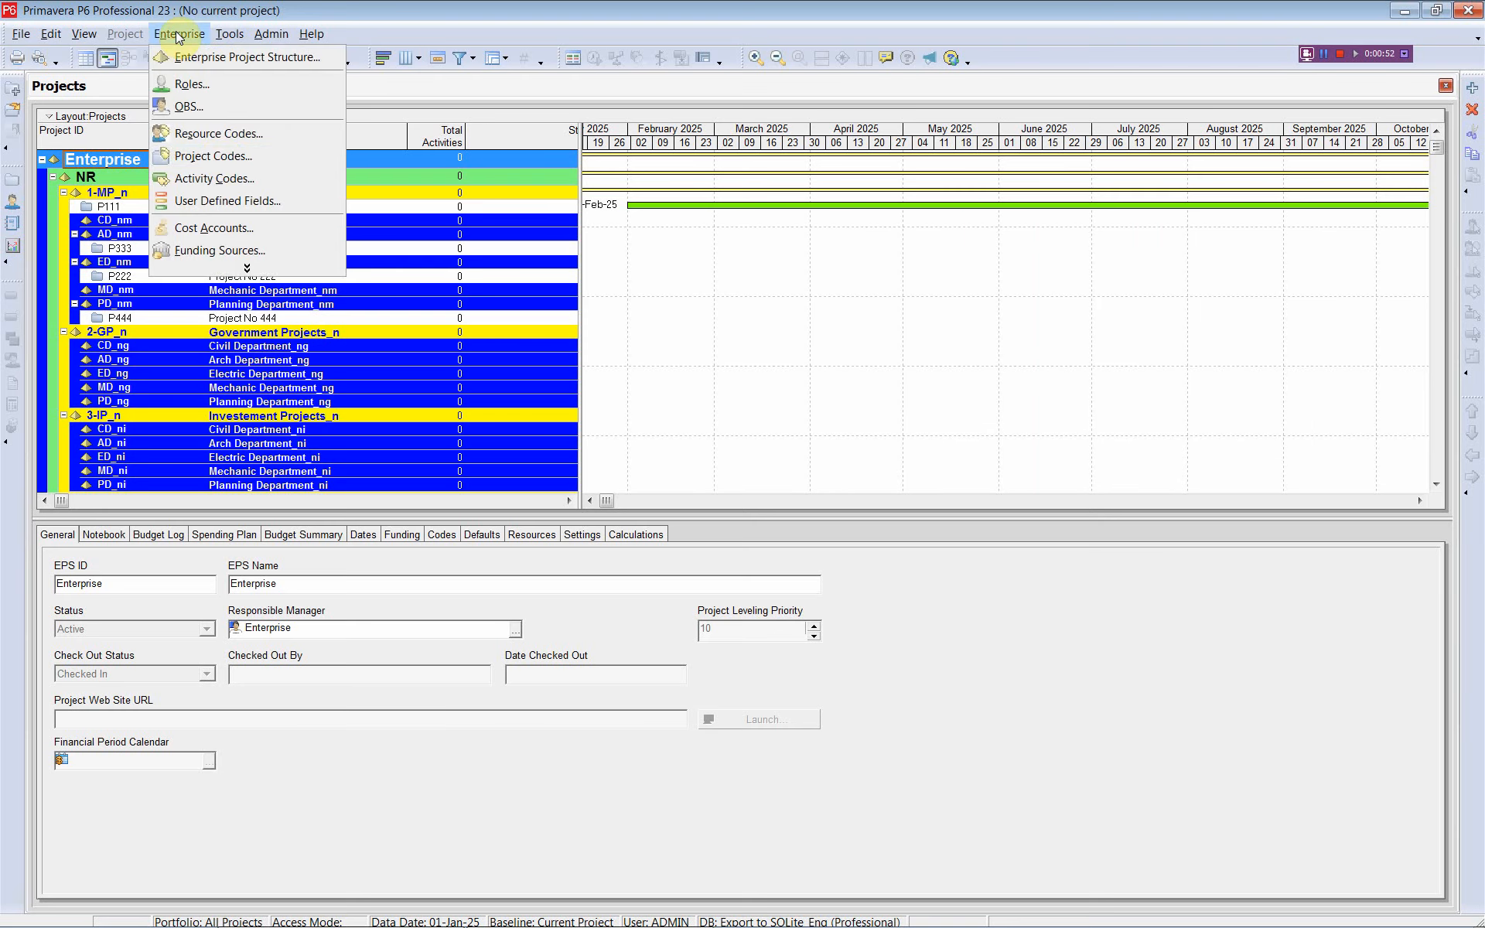
{"action": "left_click", "coordinate": [236, 199]}
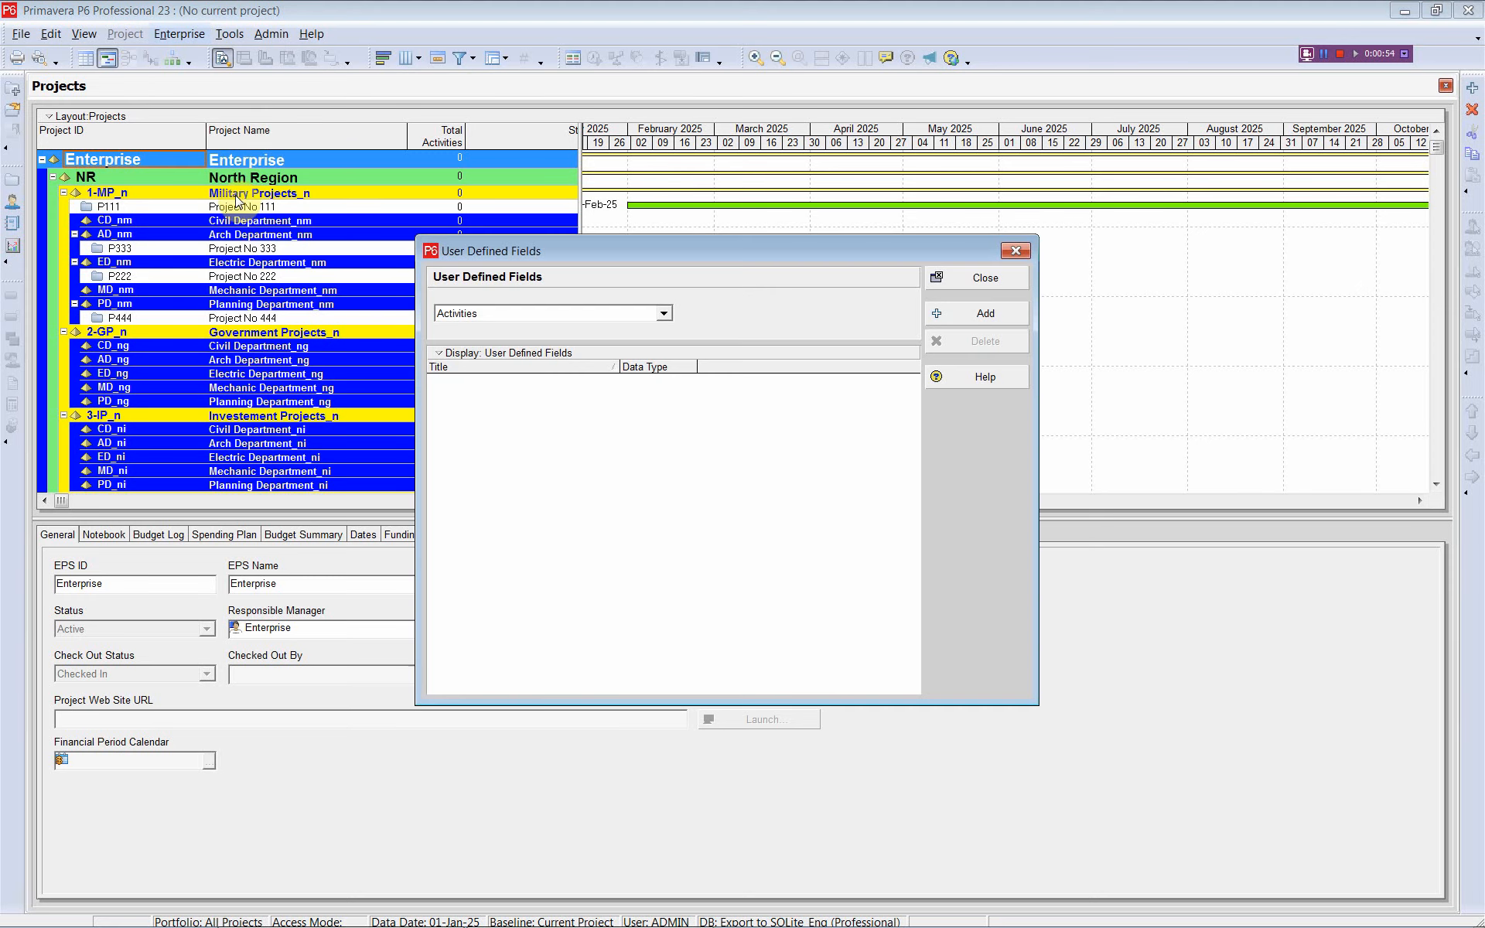
{"action": "left_click", "coordinate": [663, 314]}
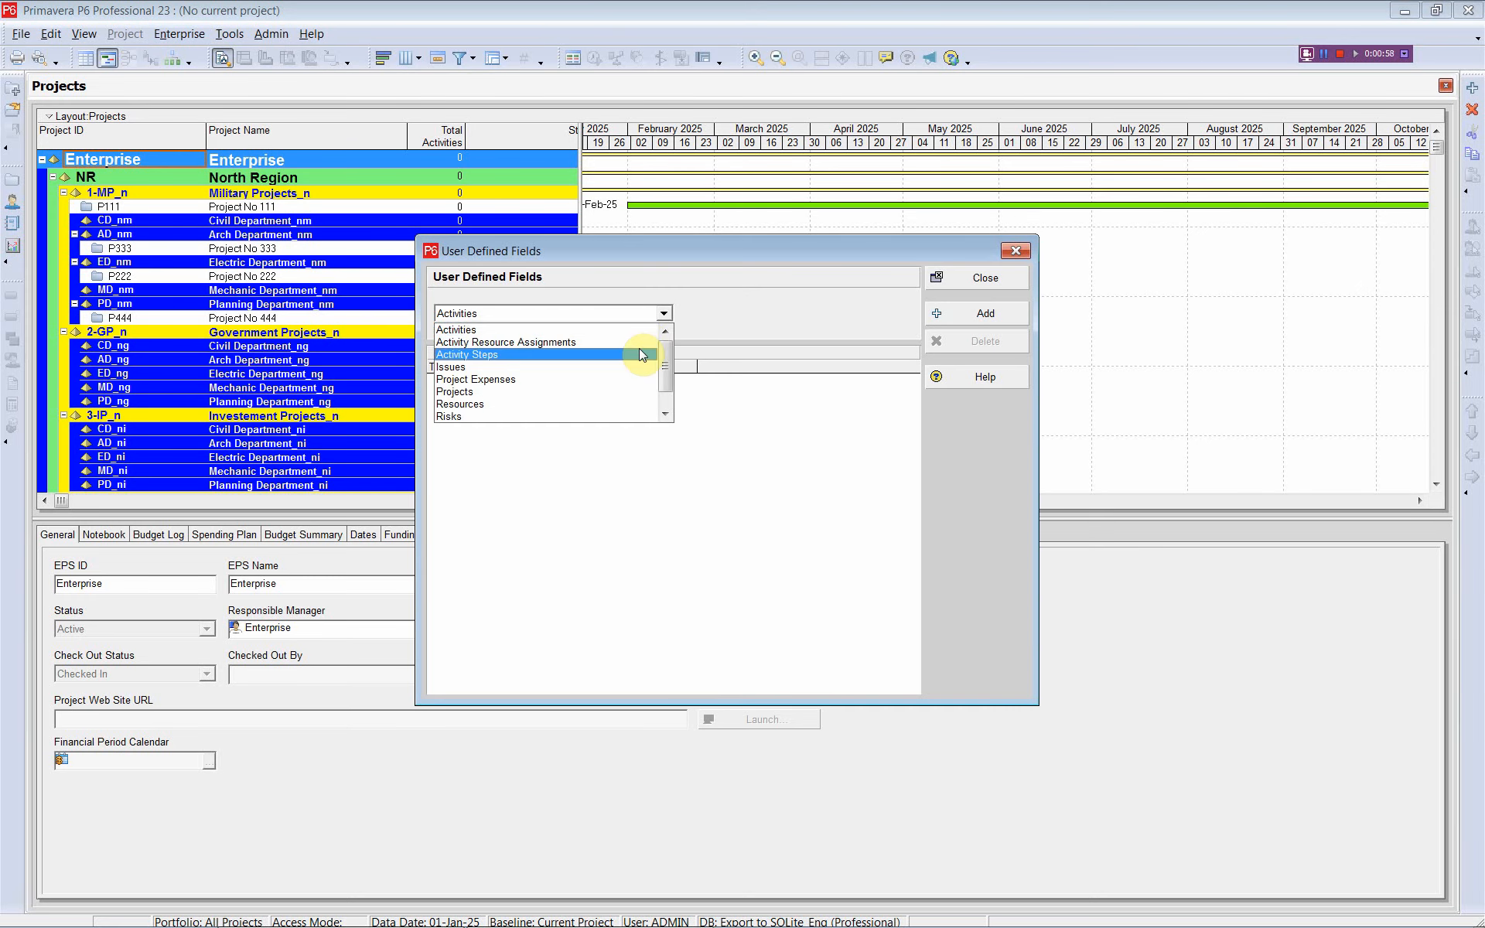
{"action": "left_click", "coordinate": [640, 352]}
{"action": "left_click", "coordinate": [659, 317]}
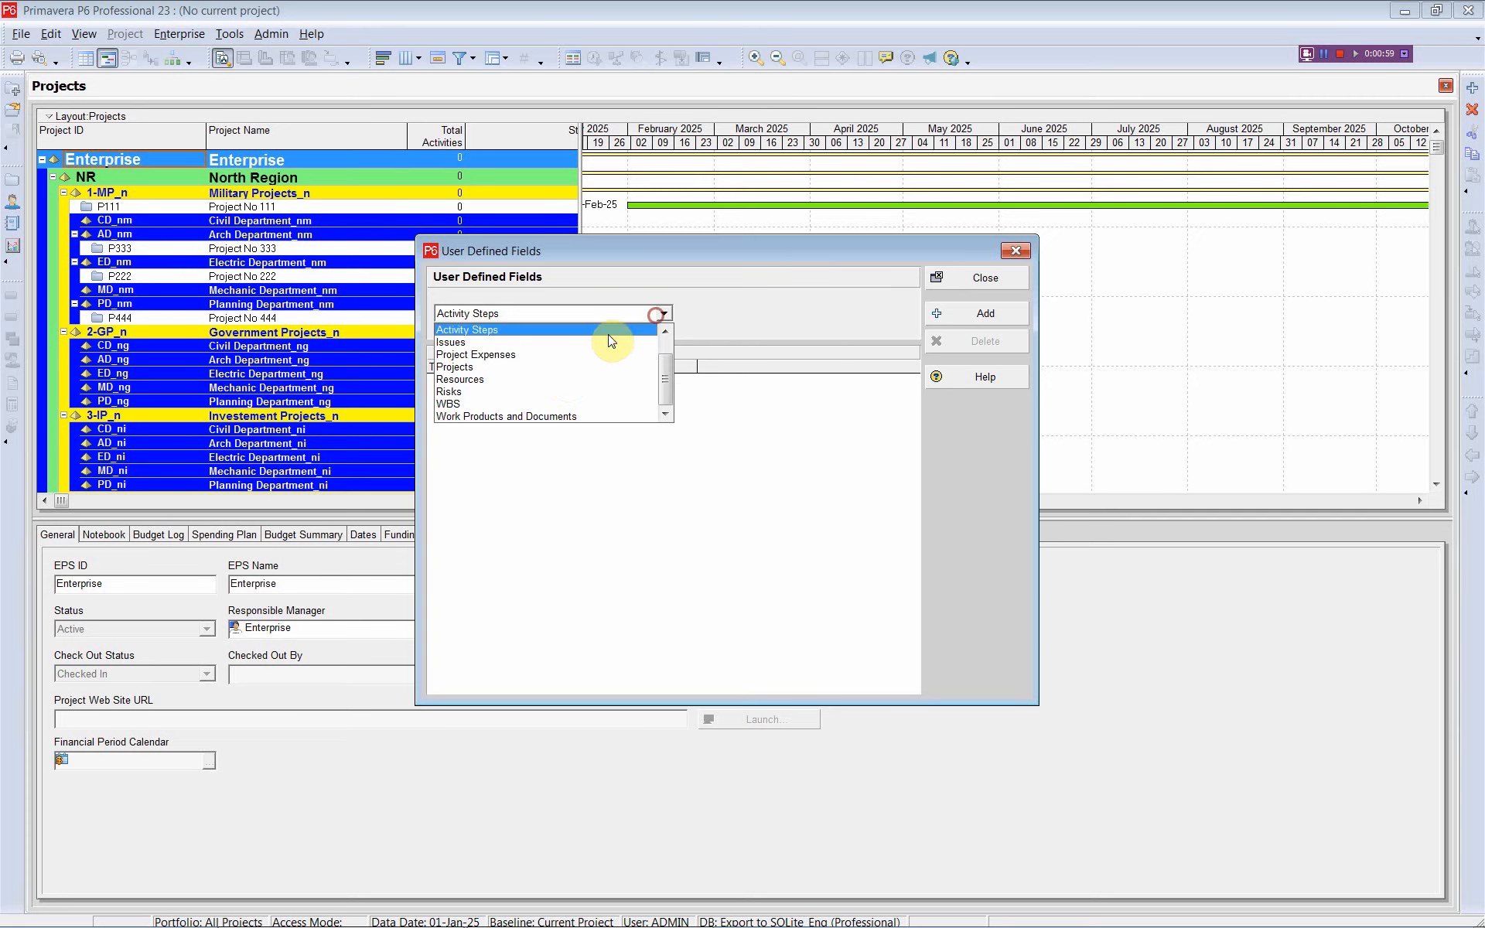
{"action": "left_click", "coordinate": [564, 376]}
{"action": "left_click", "coordinate": [662, 312]}
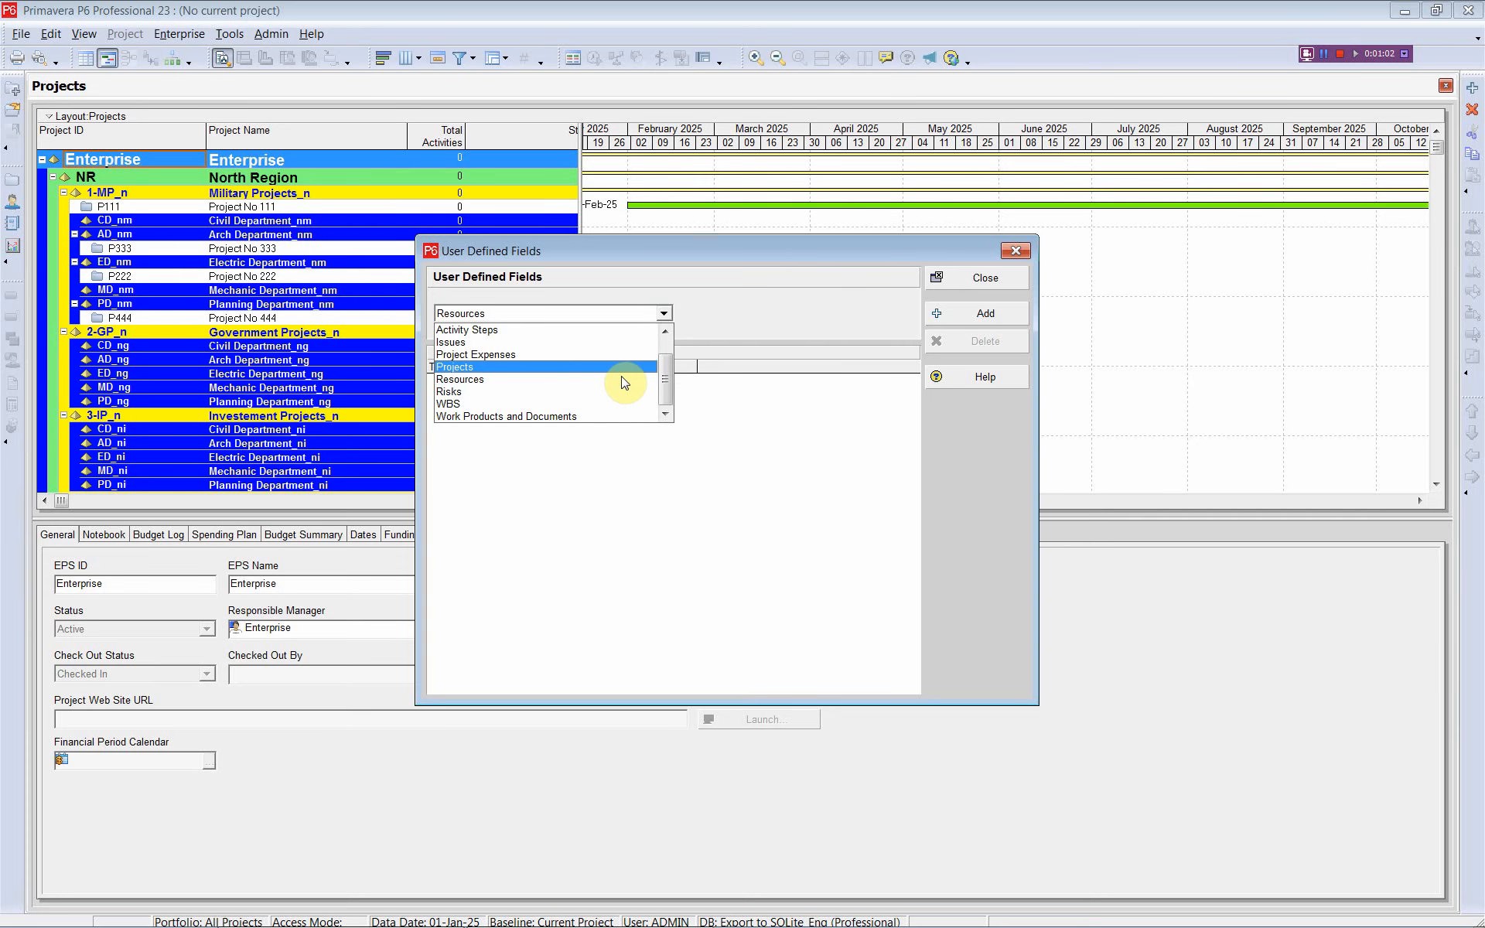
{"action": "left_click", "coordinate": [618, 407]}
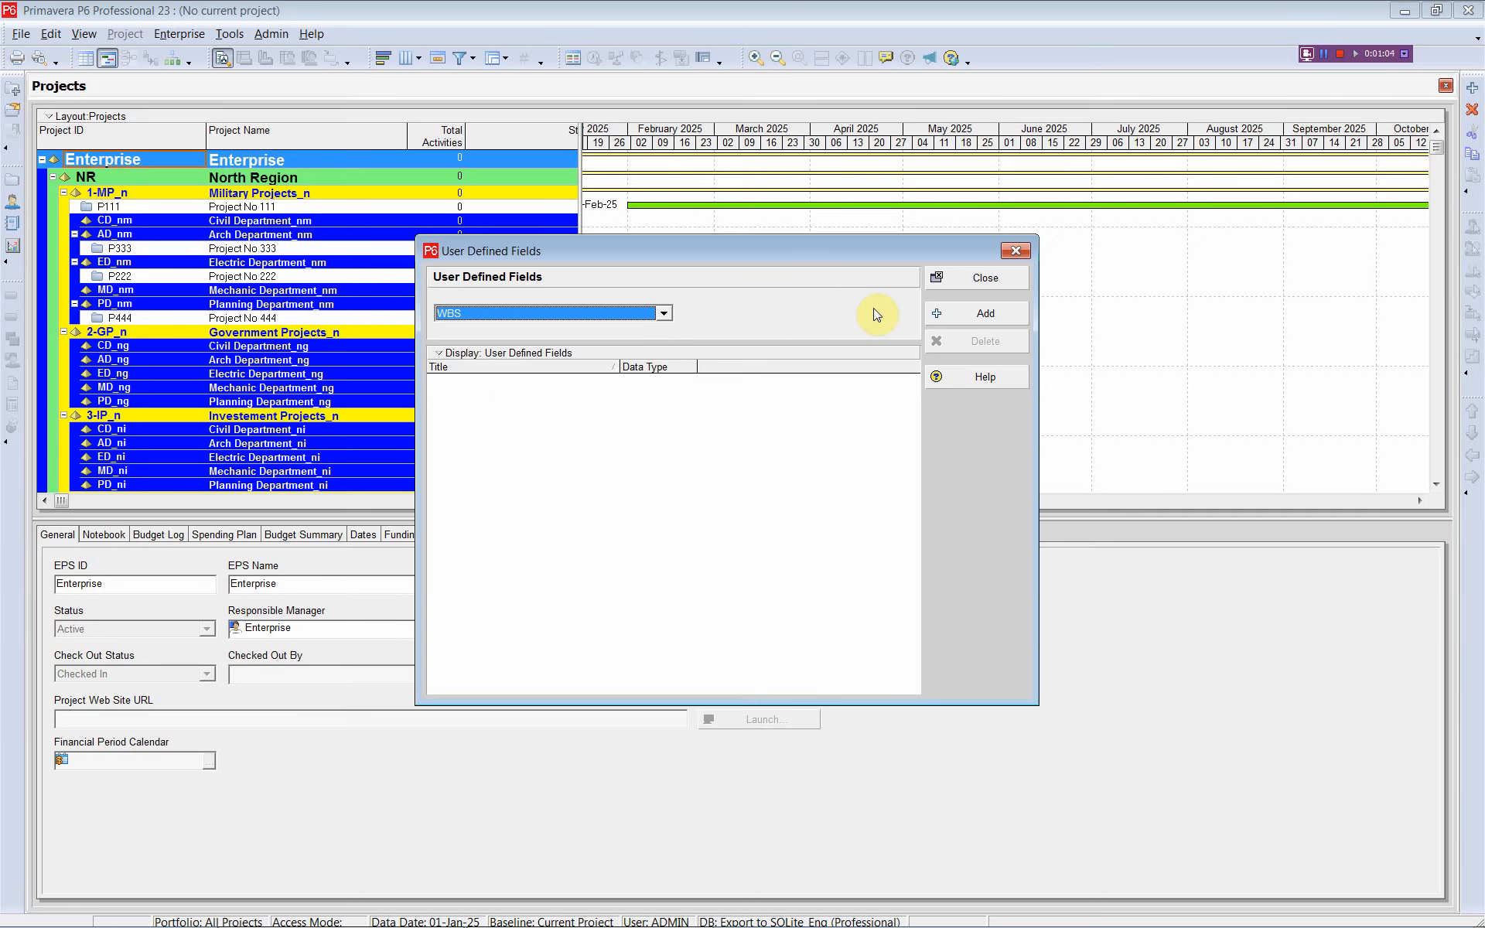
{"action": "left_click", "coordinate": [978, 280]}
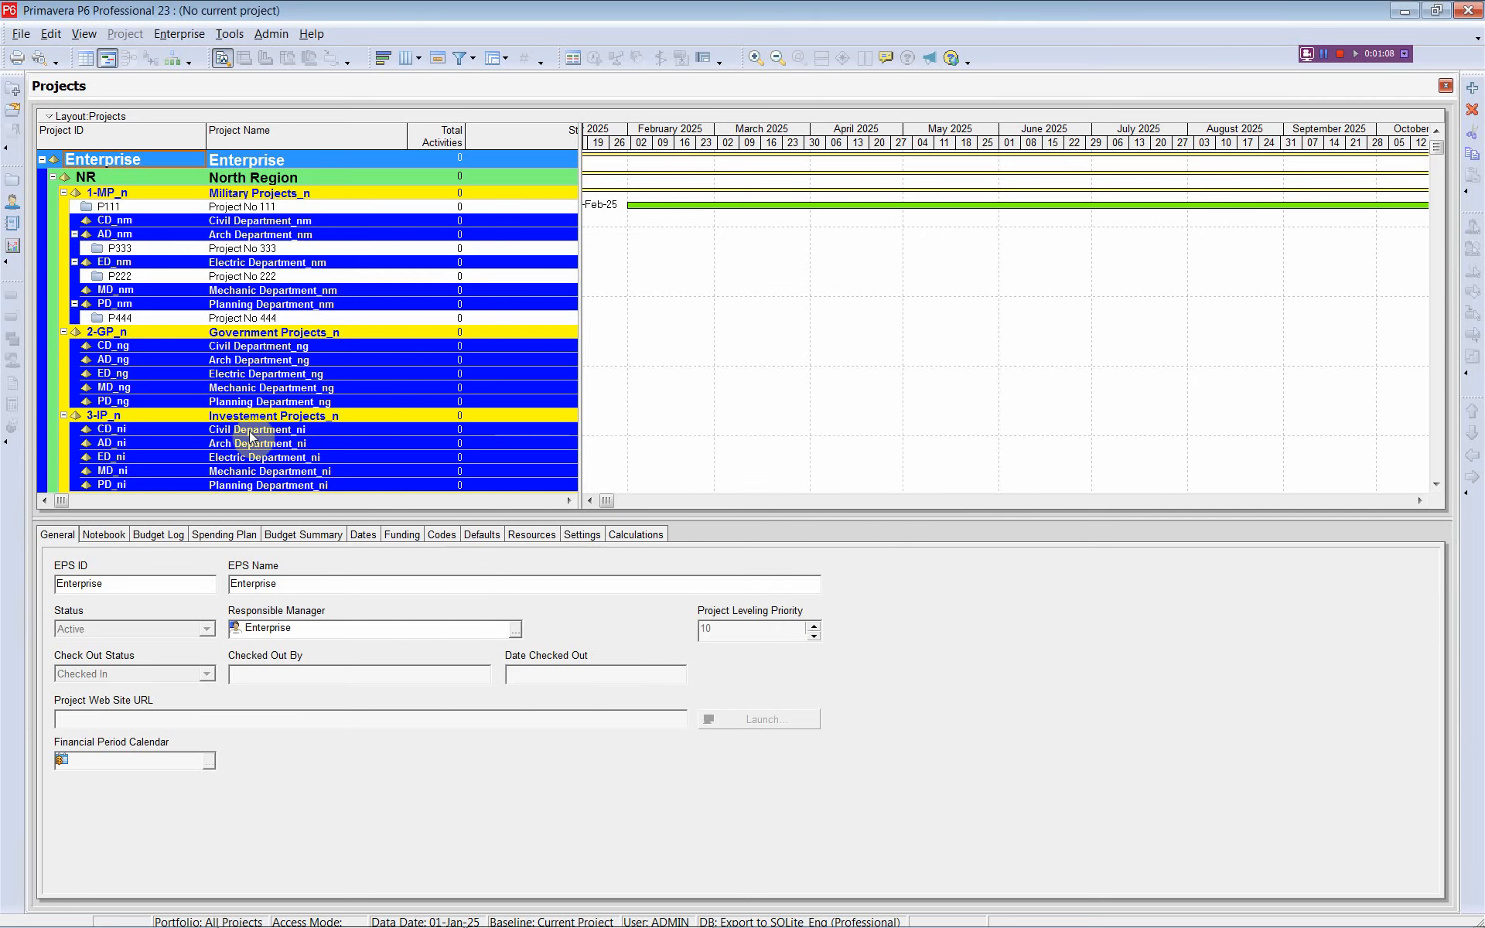
Step: Switch back to Excel and set Import_from_SQLite_Eng.db as the SQLite database
{"action": "key", "text": "alt+Tab"}
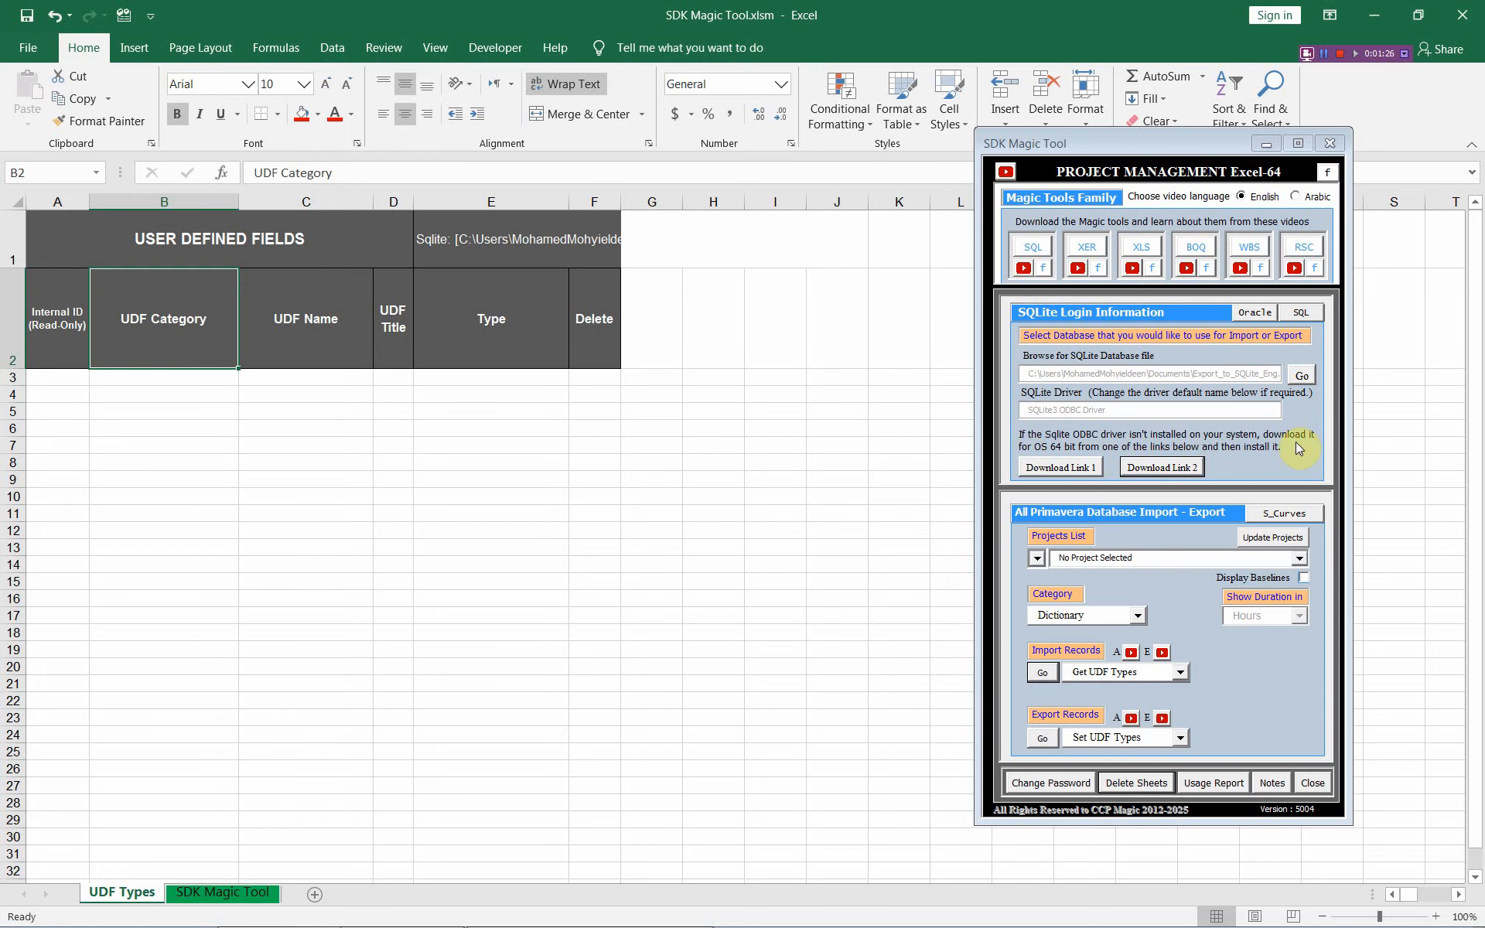
{"action": "left_click", "coordinate": [1302, 376]}
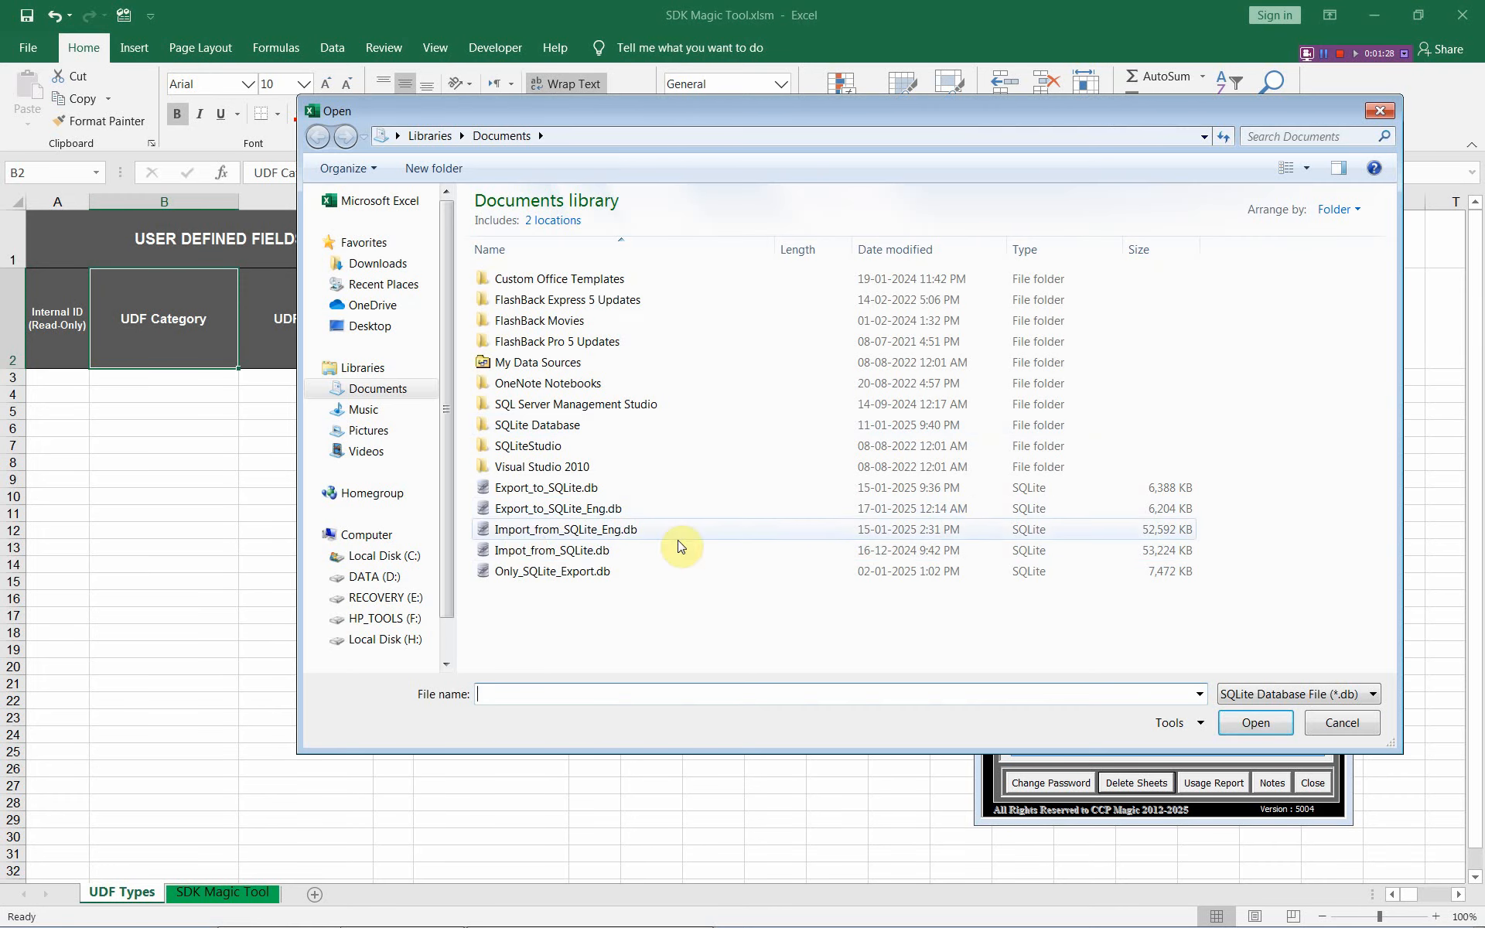
{"action": "left_click", "coordinate": [526, 533]}
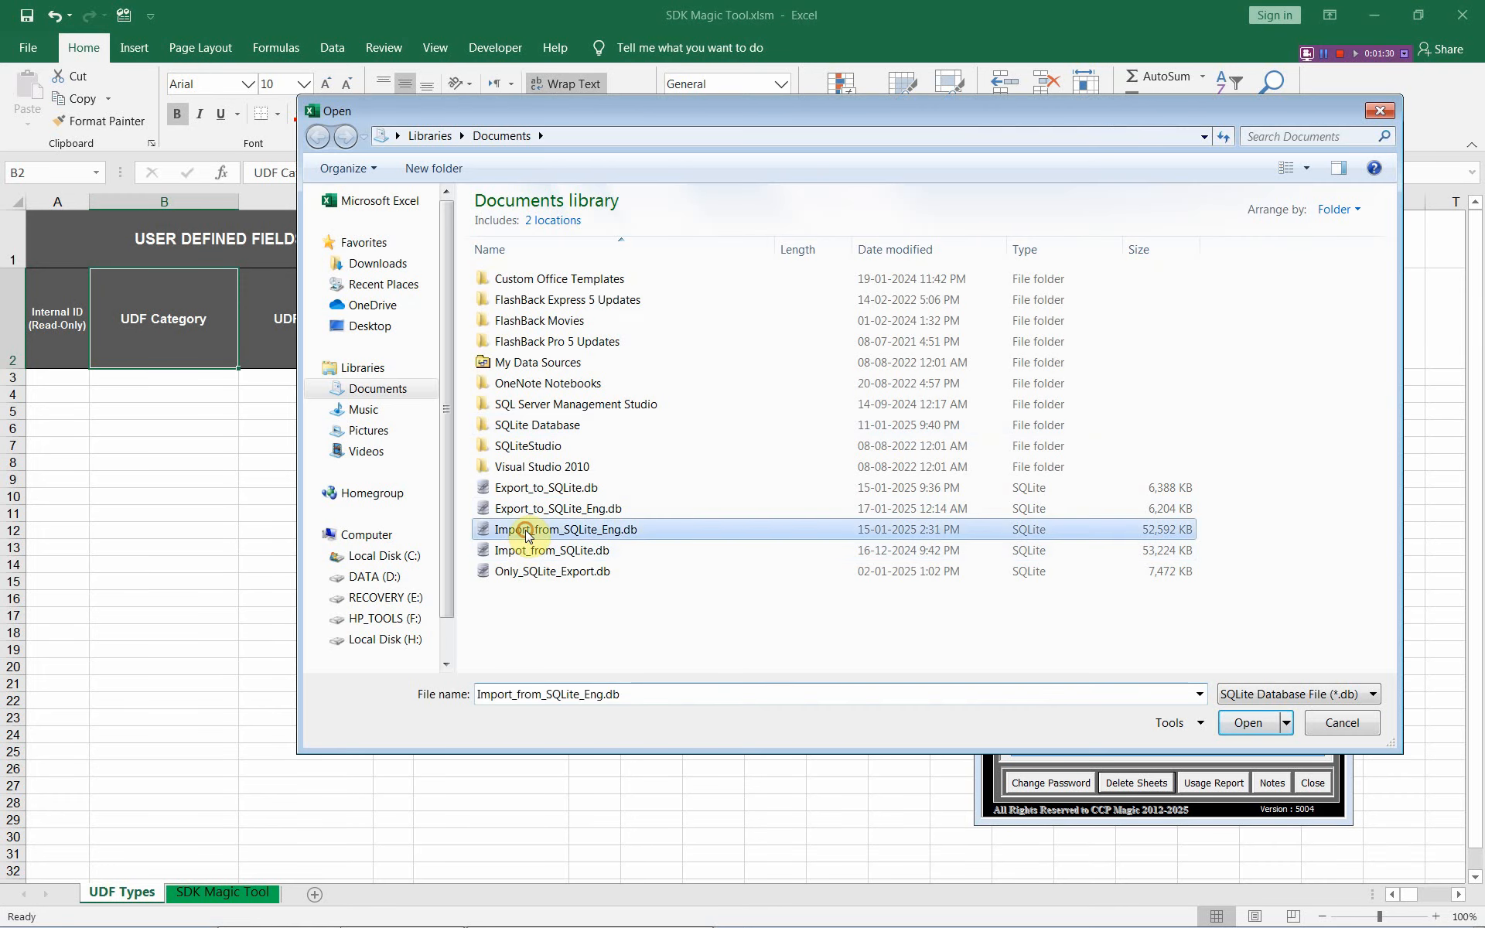
{"action": "left_click", "coordinate": [1253, 725]}
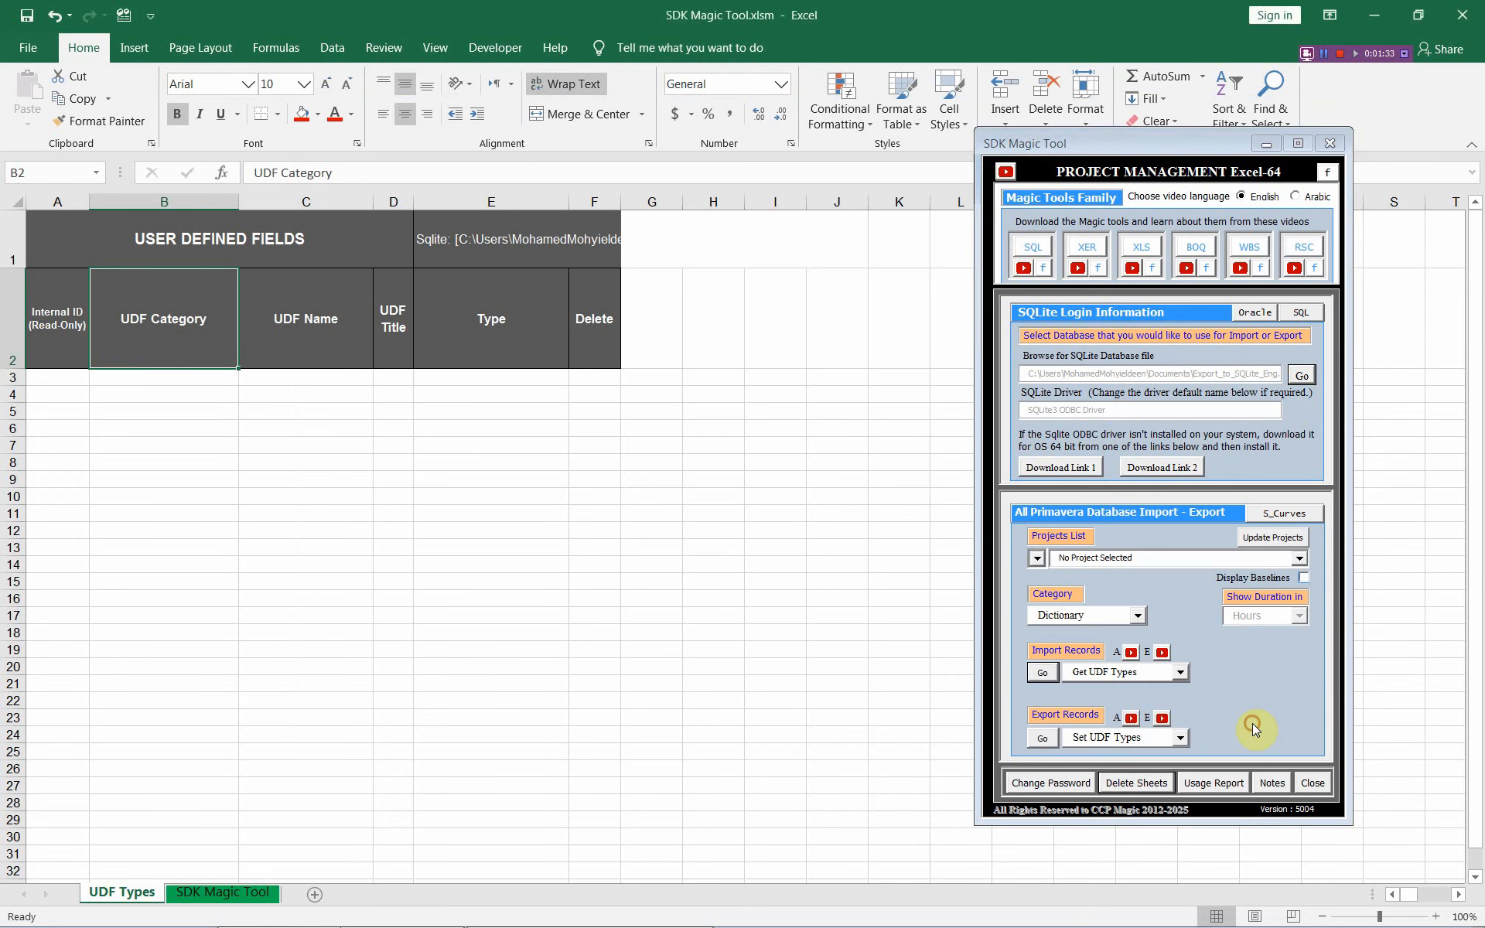
Step: Import the UDF Types records from Import_from_SQLite_Eng.db into the worksheet
{"action": "left_click", "coordinate": [1039, 673]}
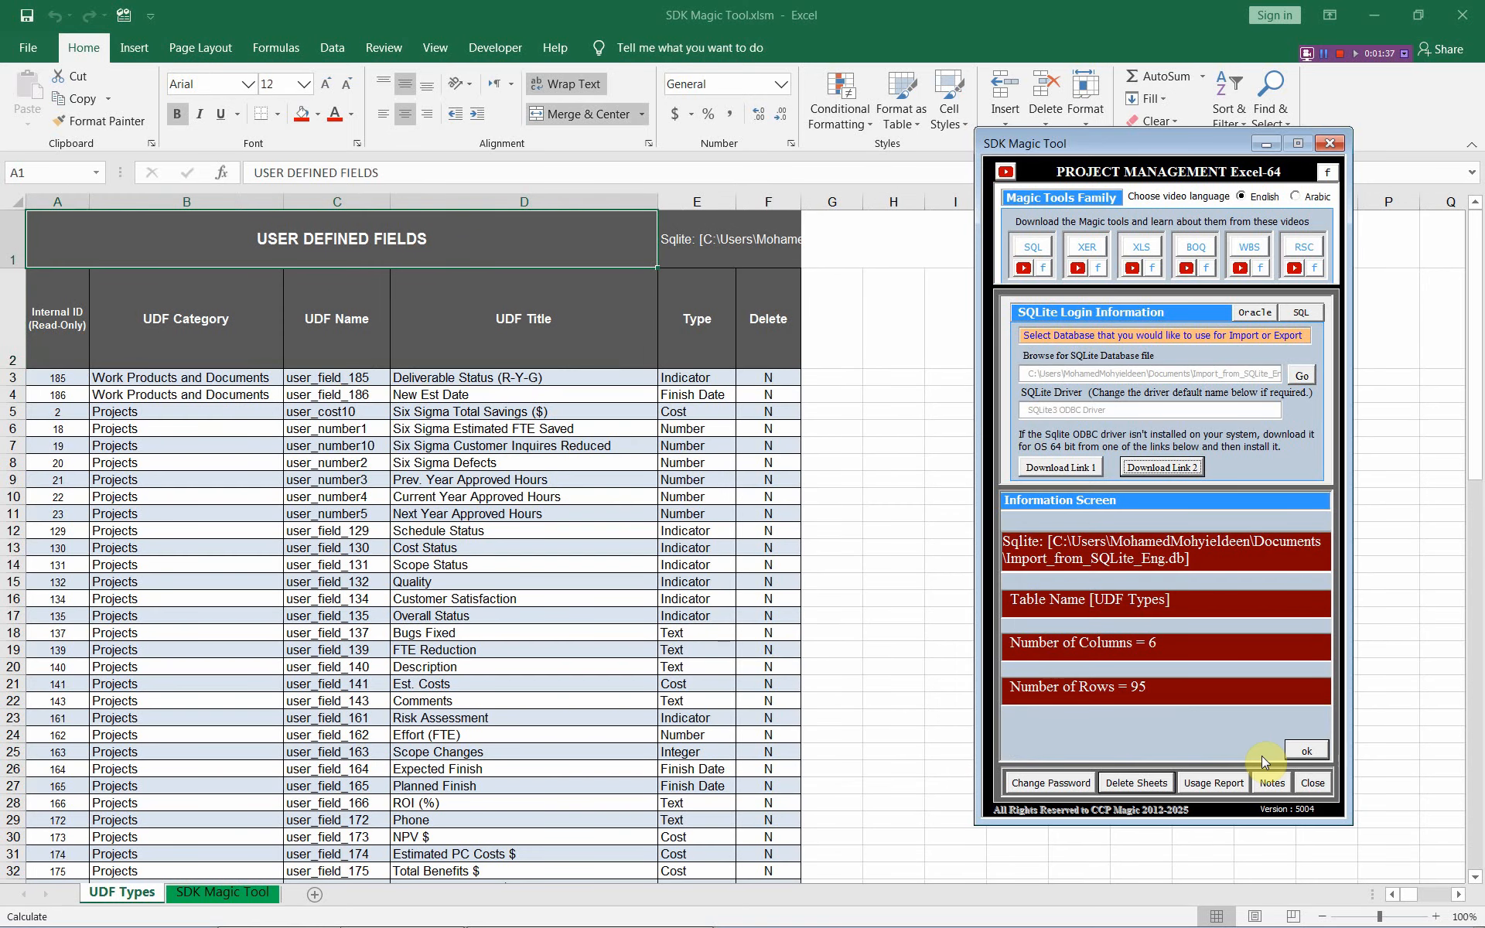
{"action": "left_click", "coordinate": [1319, 748]}
{"action": "left_click", "coordinate": [1314, 747]}
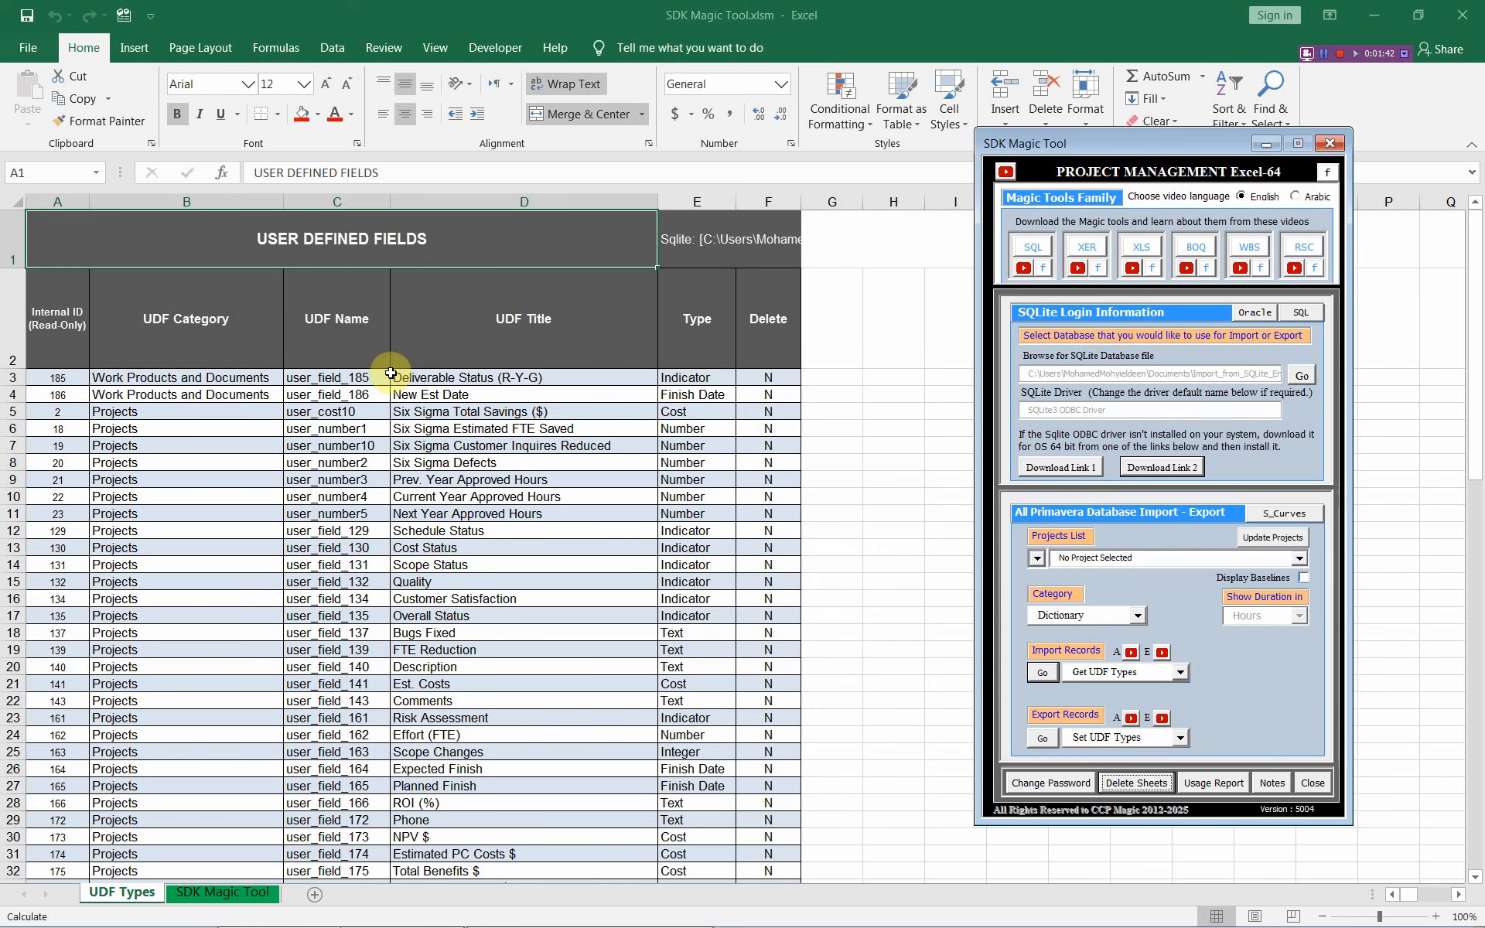
{"action": "left_click", "coordinate": [138, 246]}
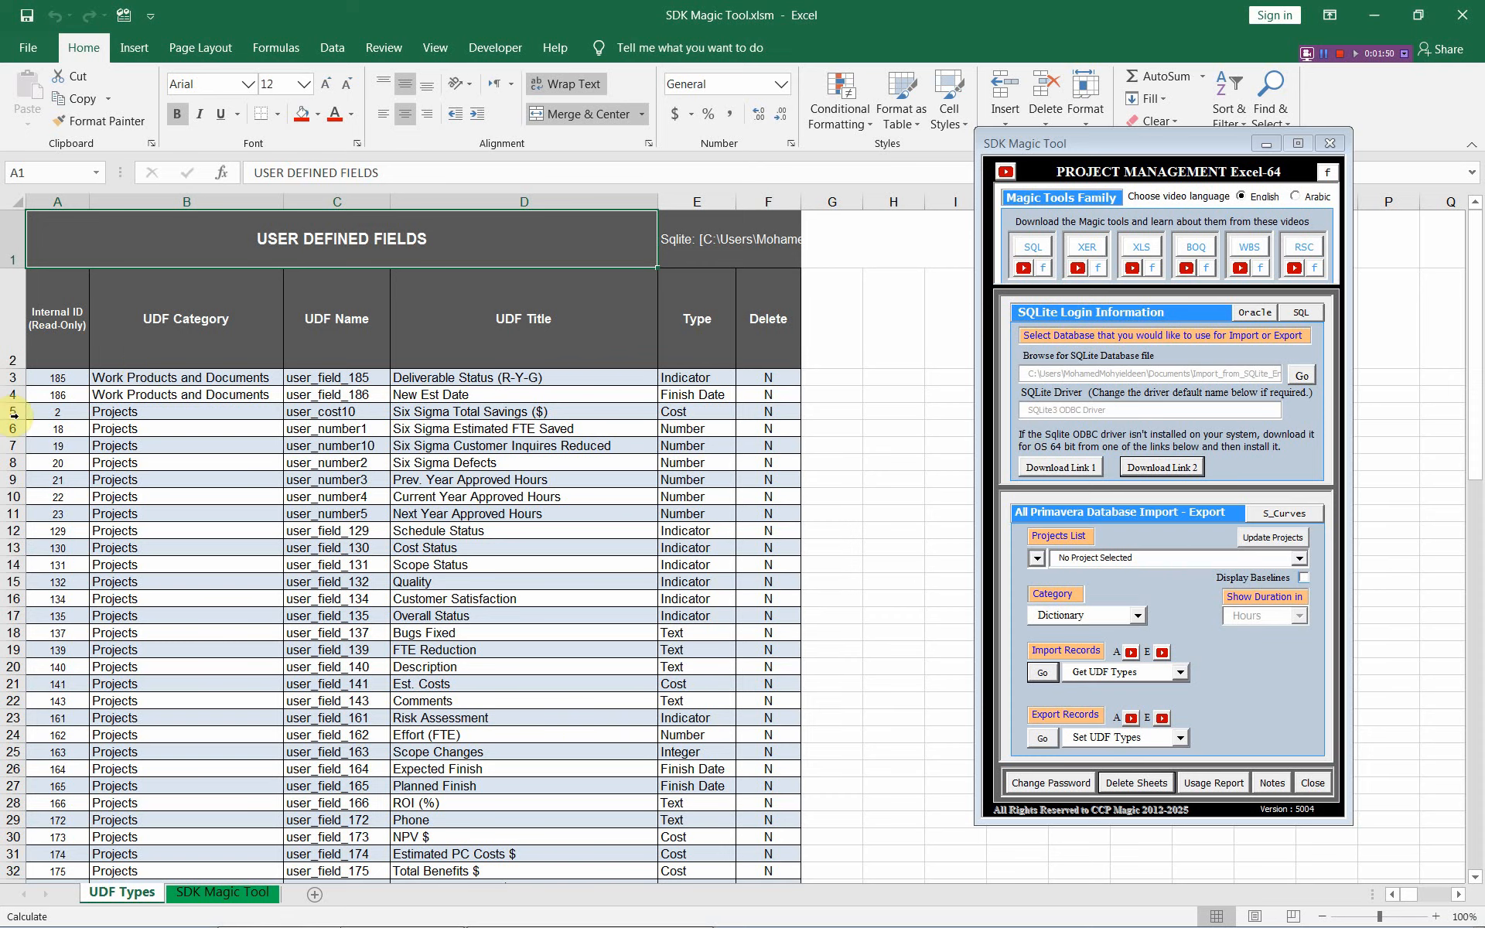
Step: Set Export_to_SQLite_Eng.db as the SQLite database to receive the exported records
{"action": "left_click", "coordinate": [1302, 377]}
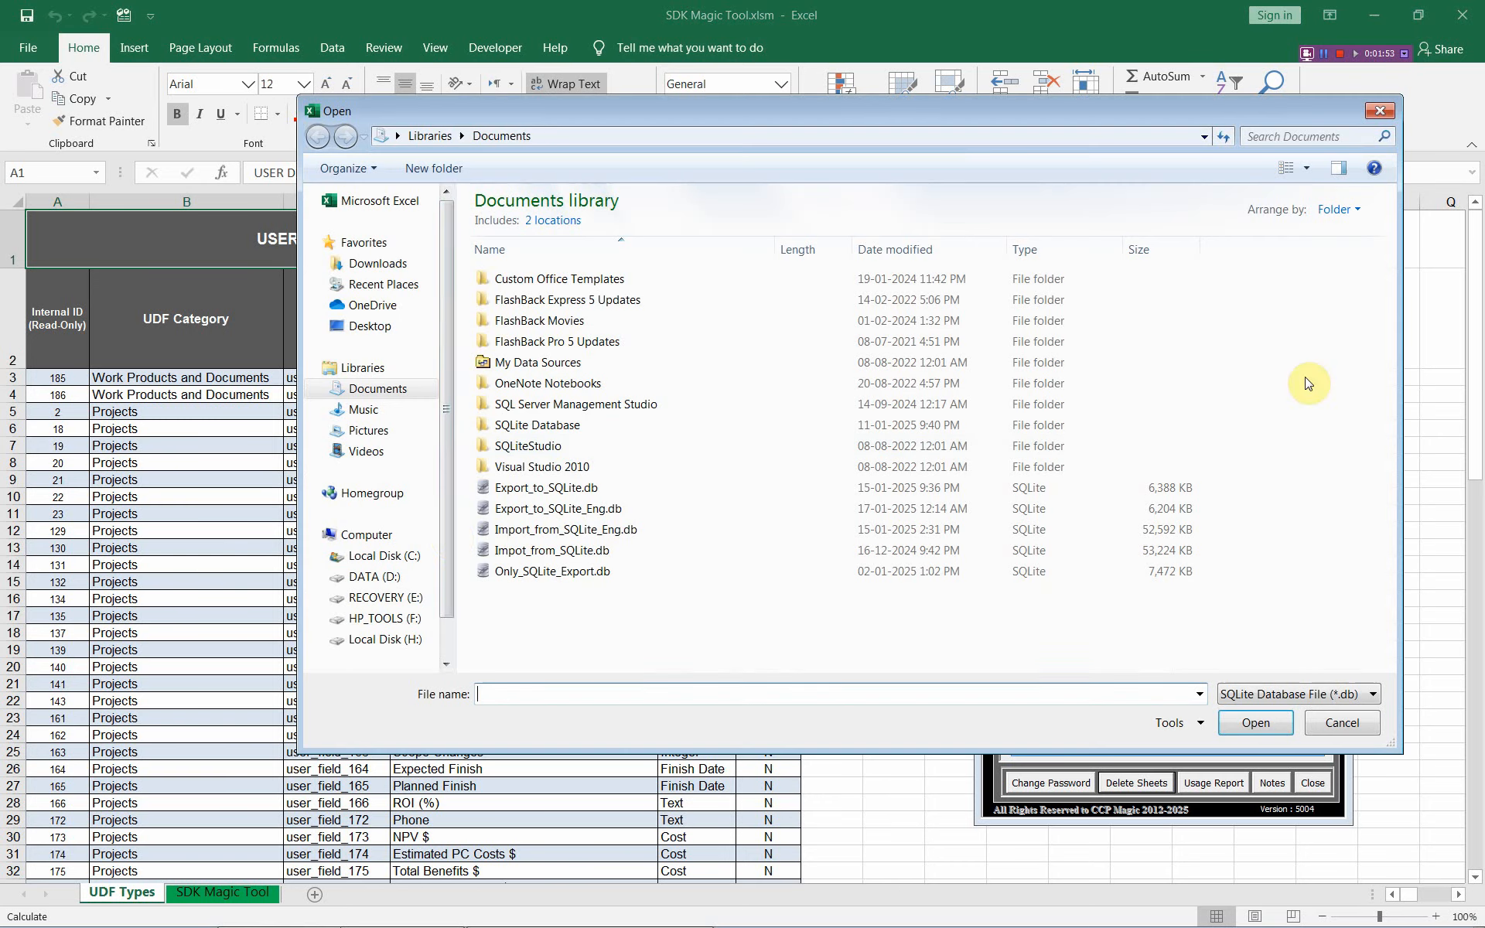
{"action": "left_click", "coordinate": [541, 504]}
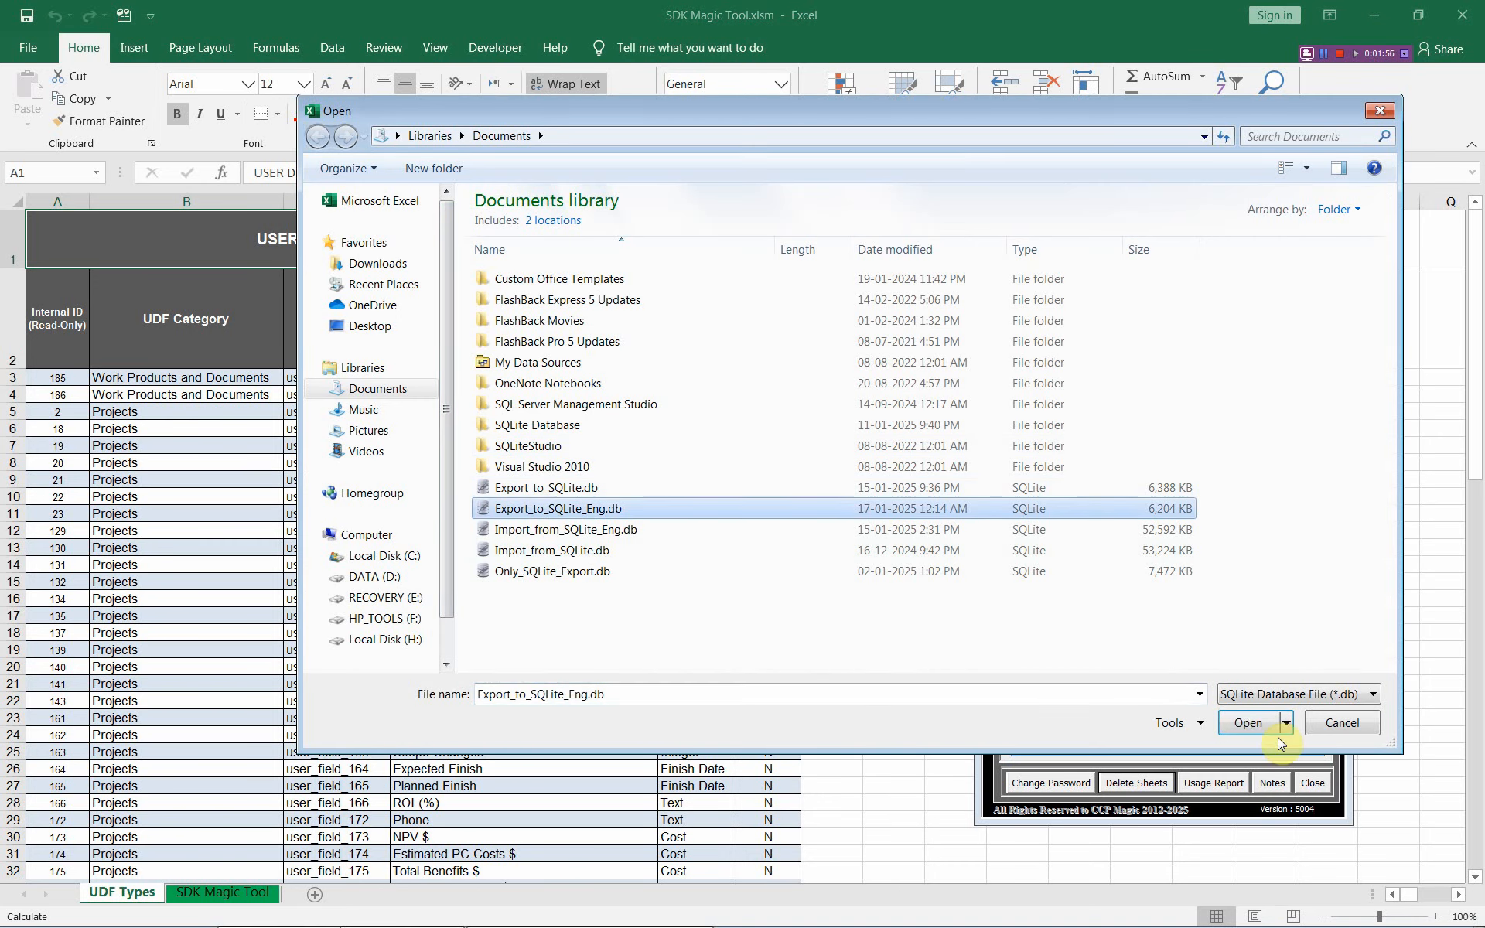
{"action": "left_click", "coordinate": [1257, 721]}
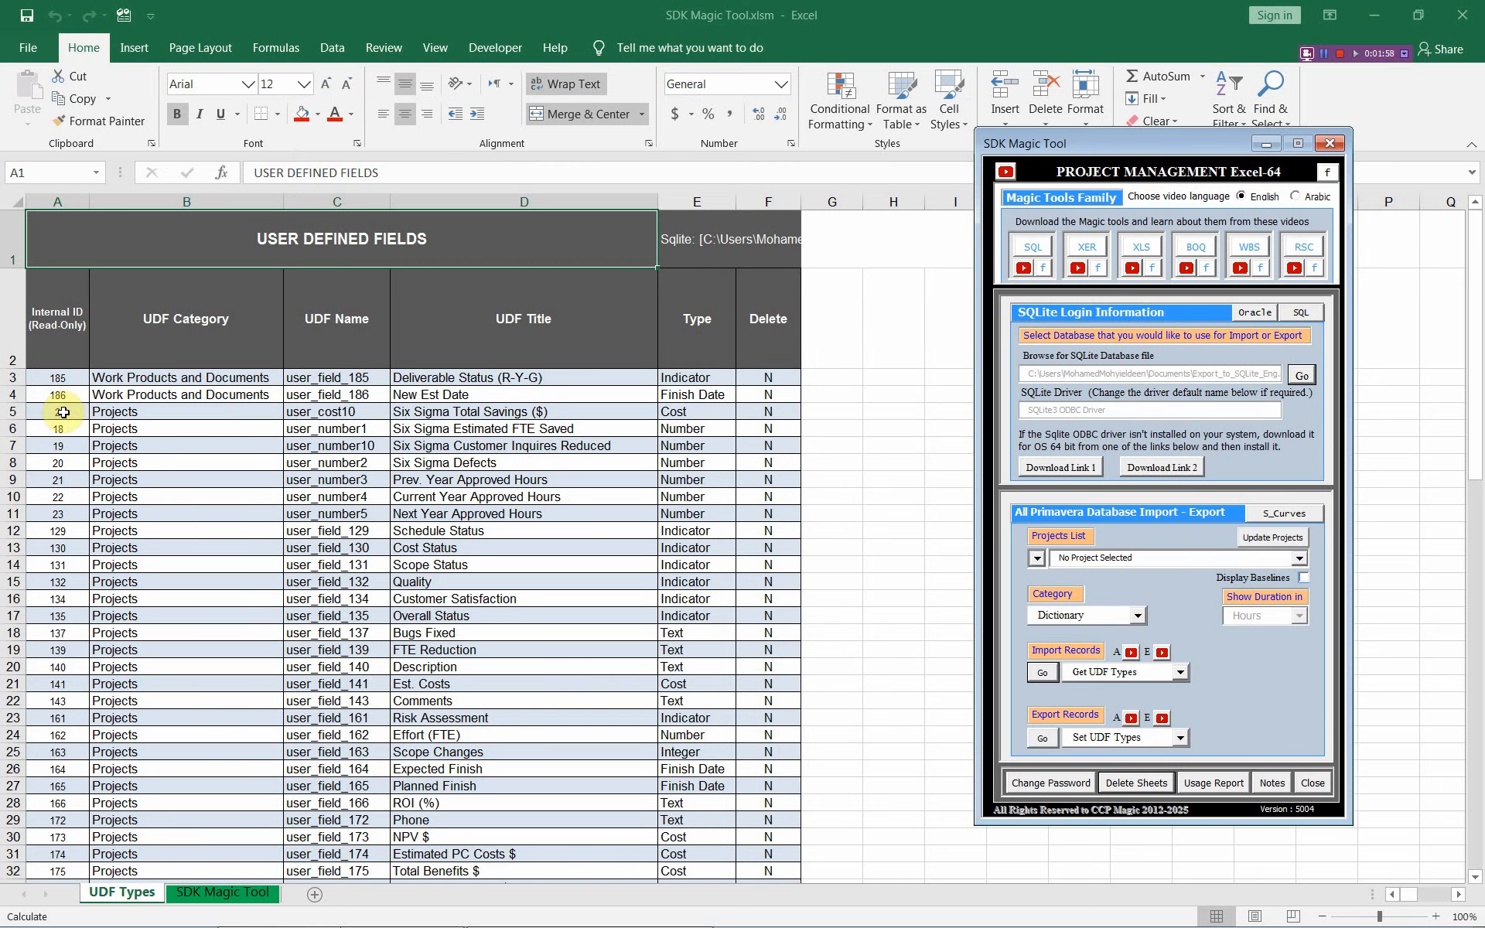
Step: Clear the Internal ID values of the imported user defined fields, starting from cell A3
{"action": "left_click_drag", "start_coordinate": [62, 369], "coordinate": [67, 846]}
{"action": "key", "text": "Delete"}
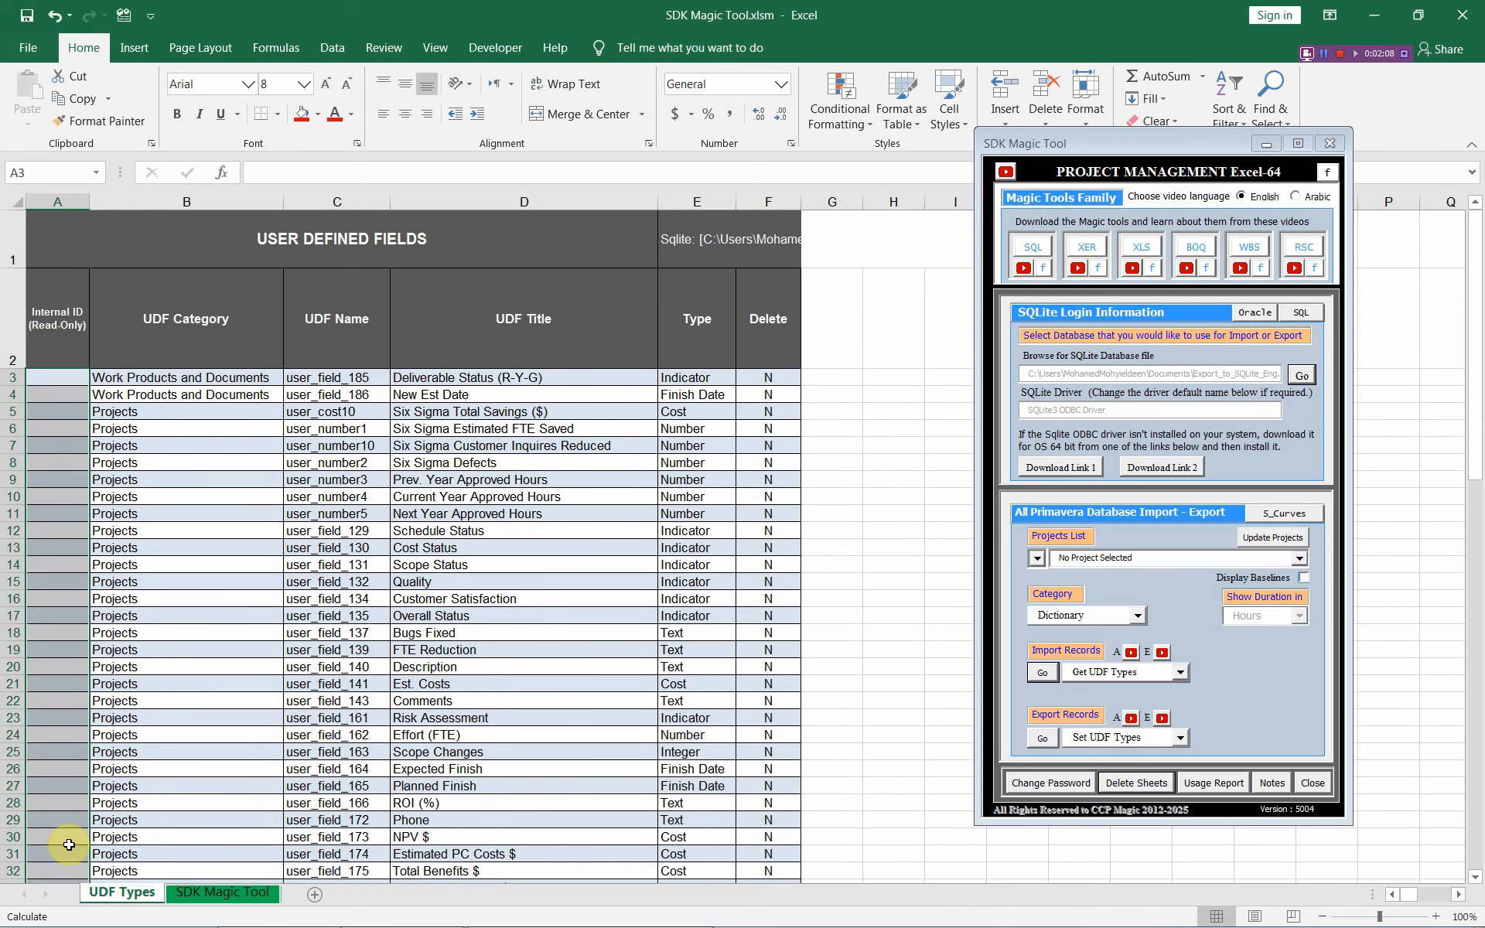
{"action": "left_click", "coordinate": [121, 253]}
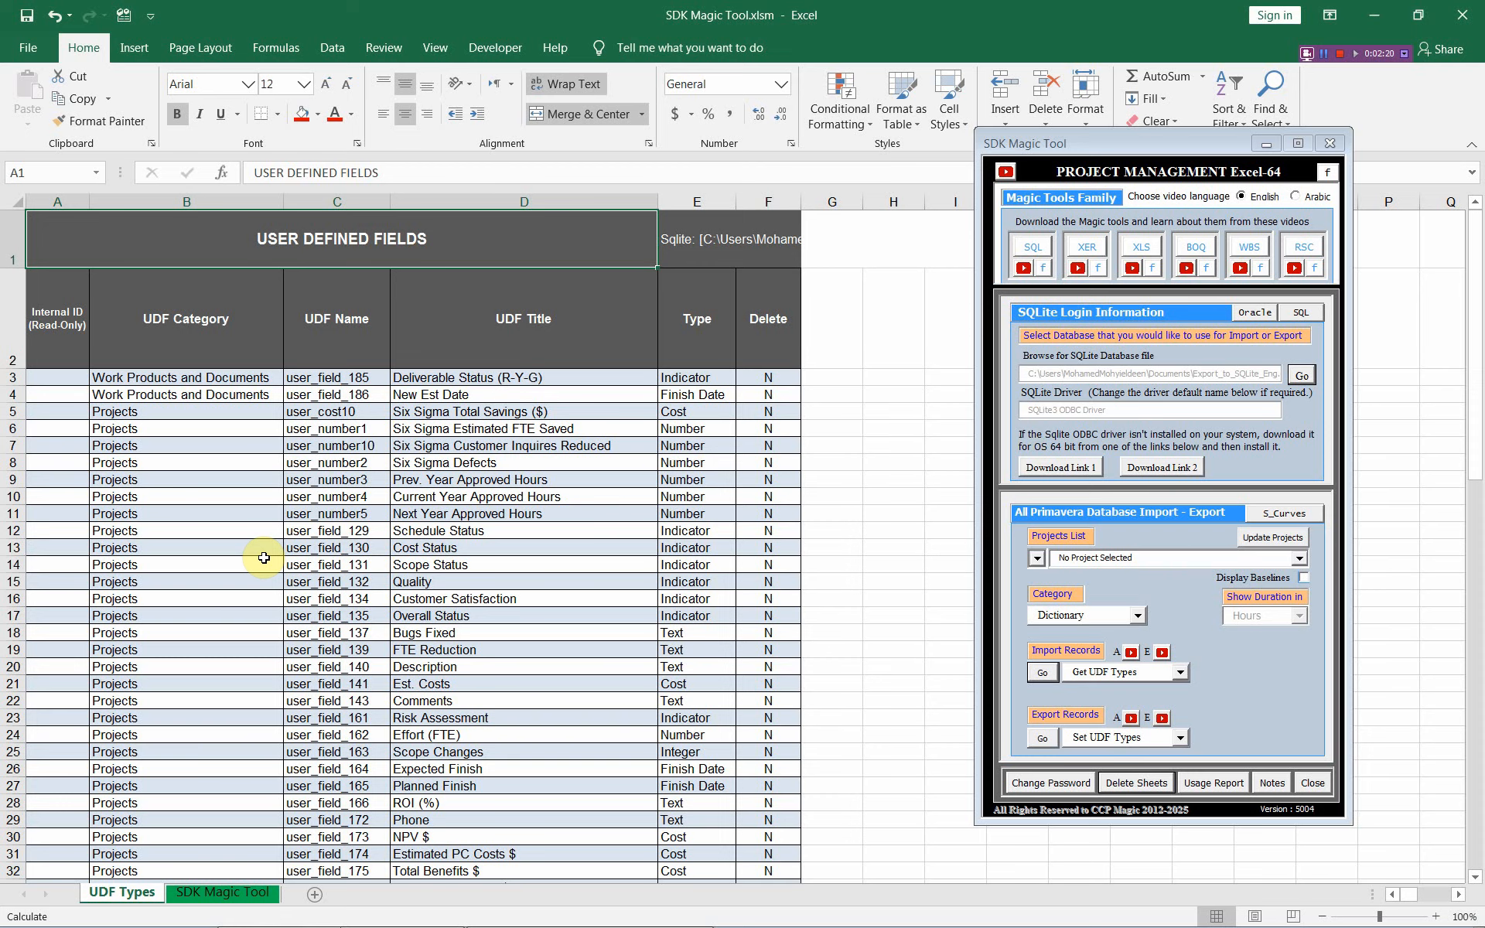
Step: Examine the available UDF Category and Type options for the Deliverable Status (R-Y-G) row
{"action": "left_click", "coordinate": [206, 375]}
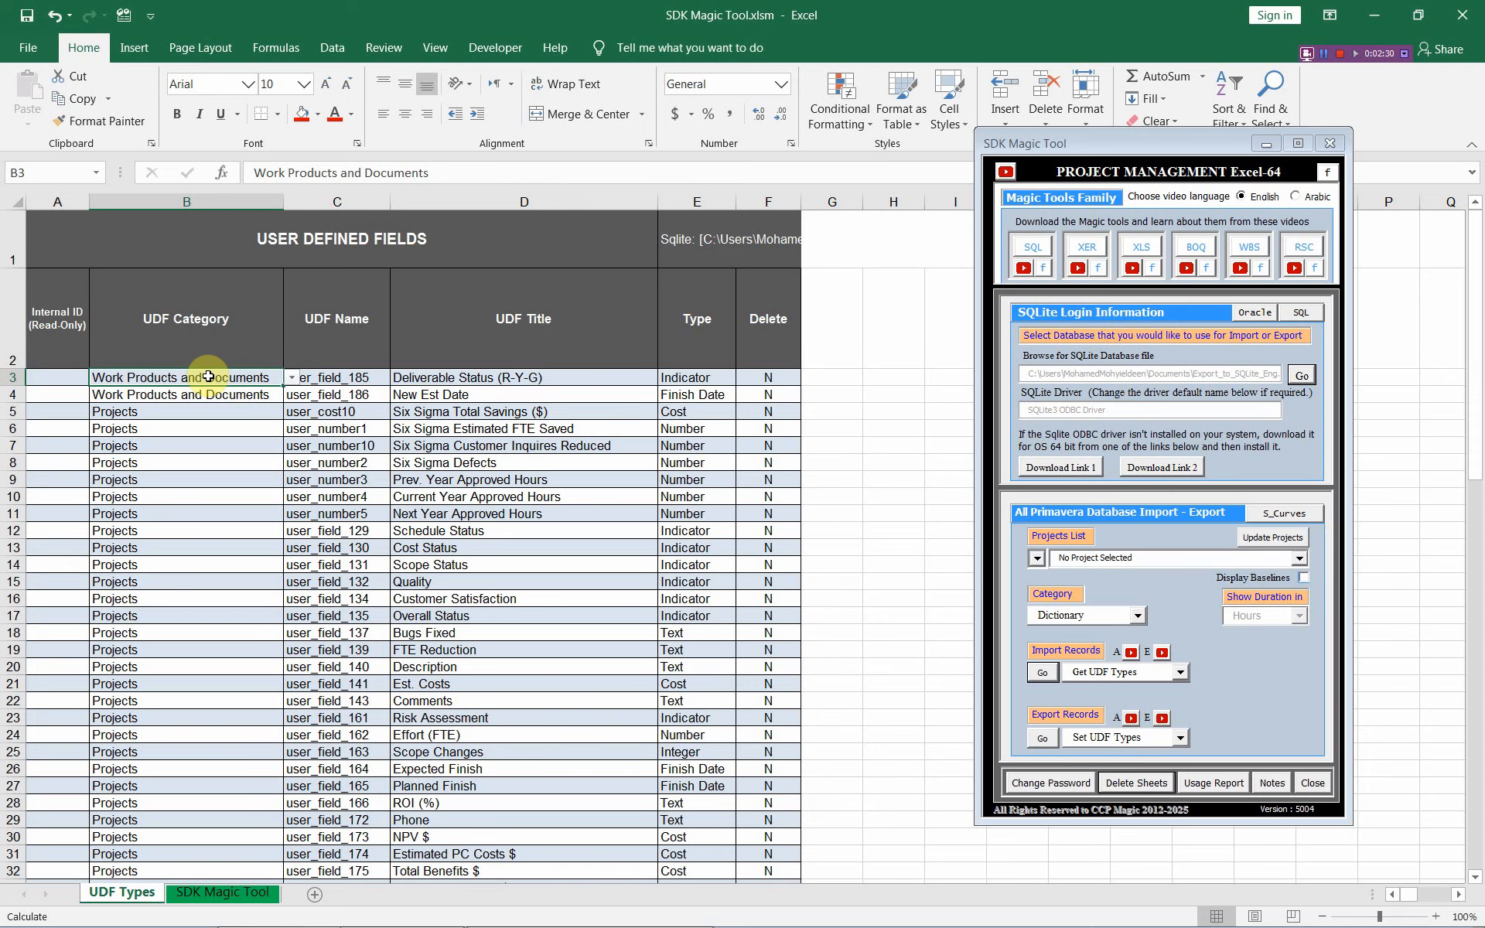
{"action": "left_click", "coordinate": [293, 378]}
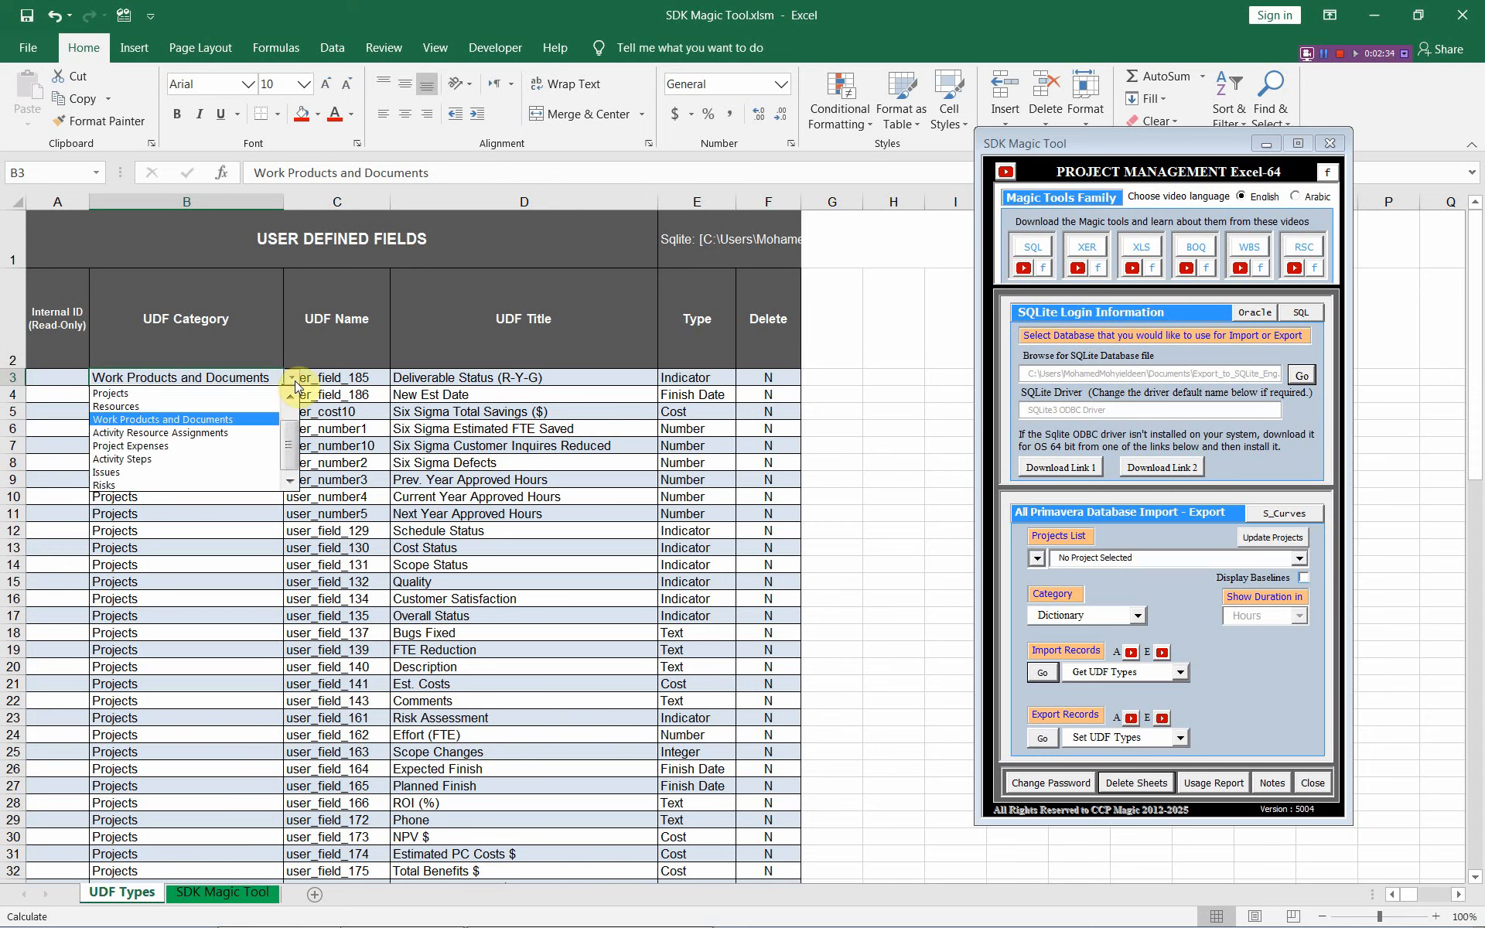
{"action": "left_click", "coordinate": [195, 379]}
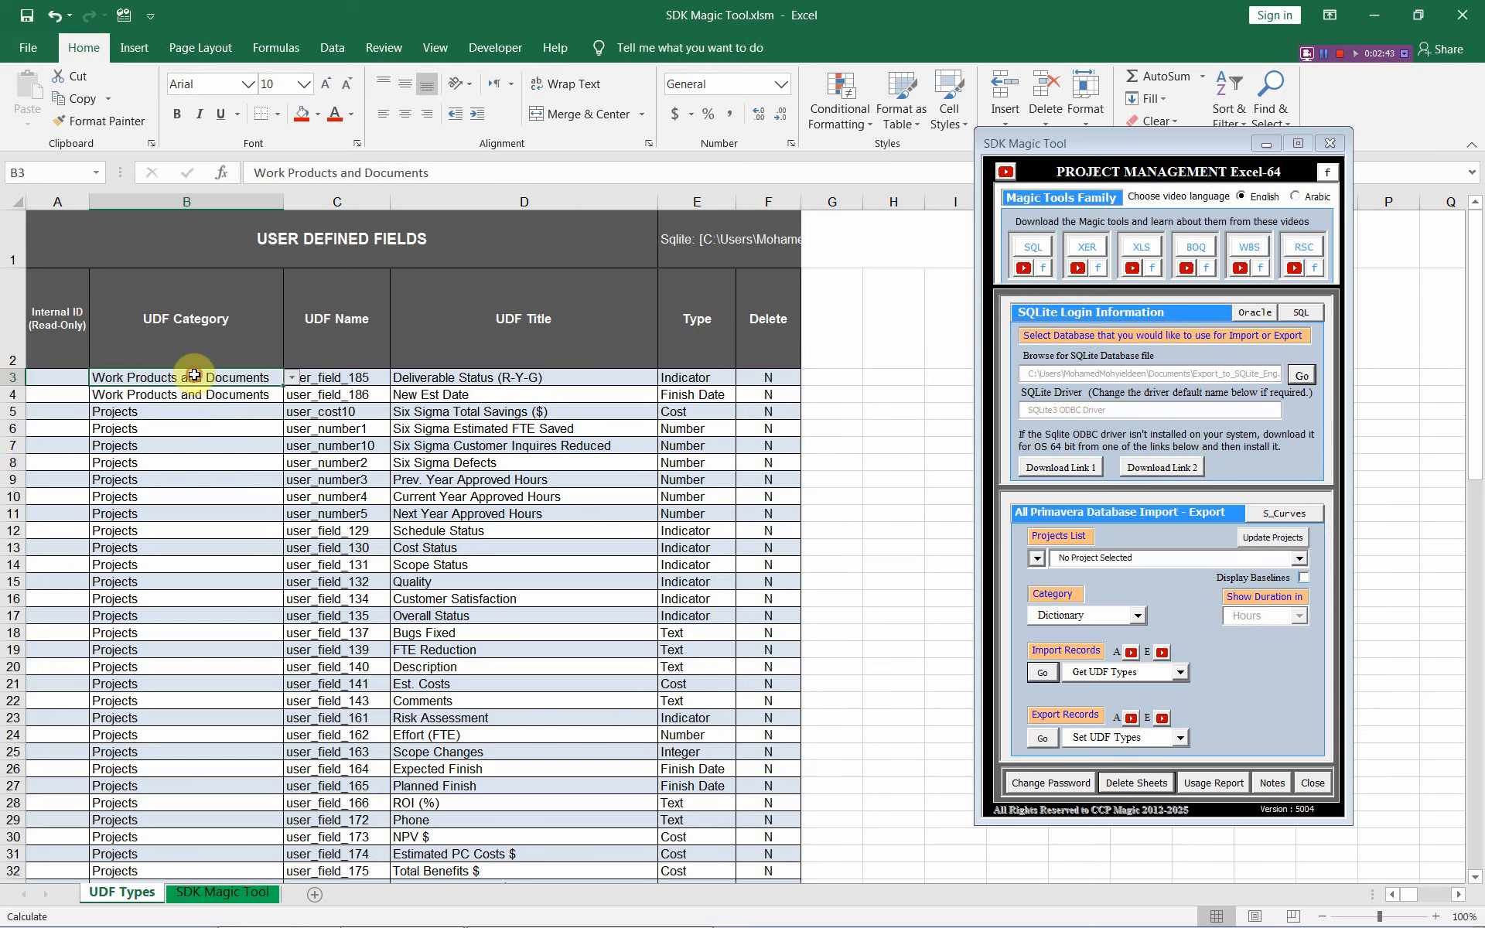
{"action": "left_click", "coordinate": [685, 375]}
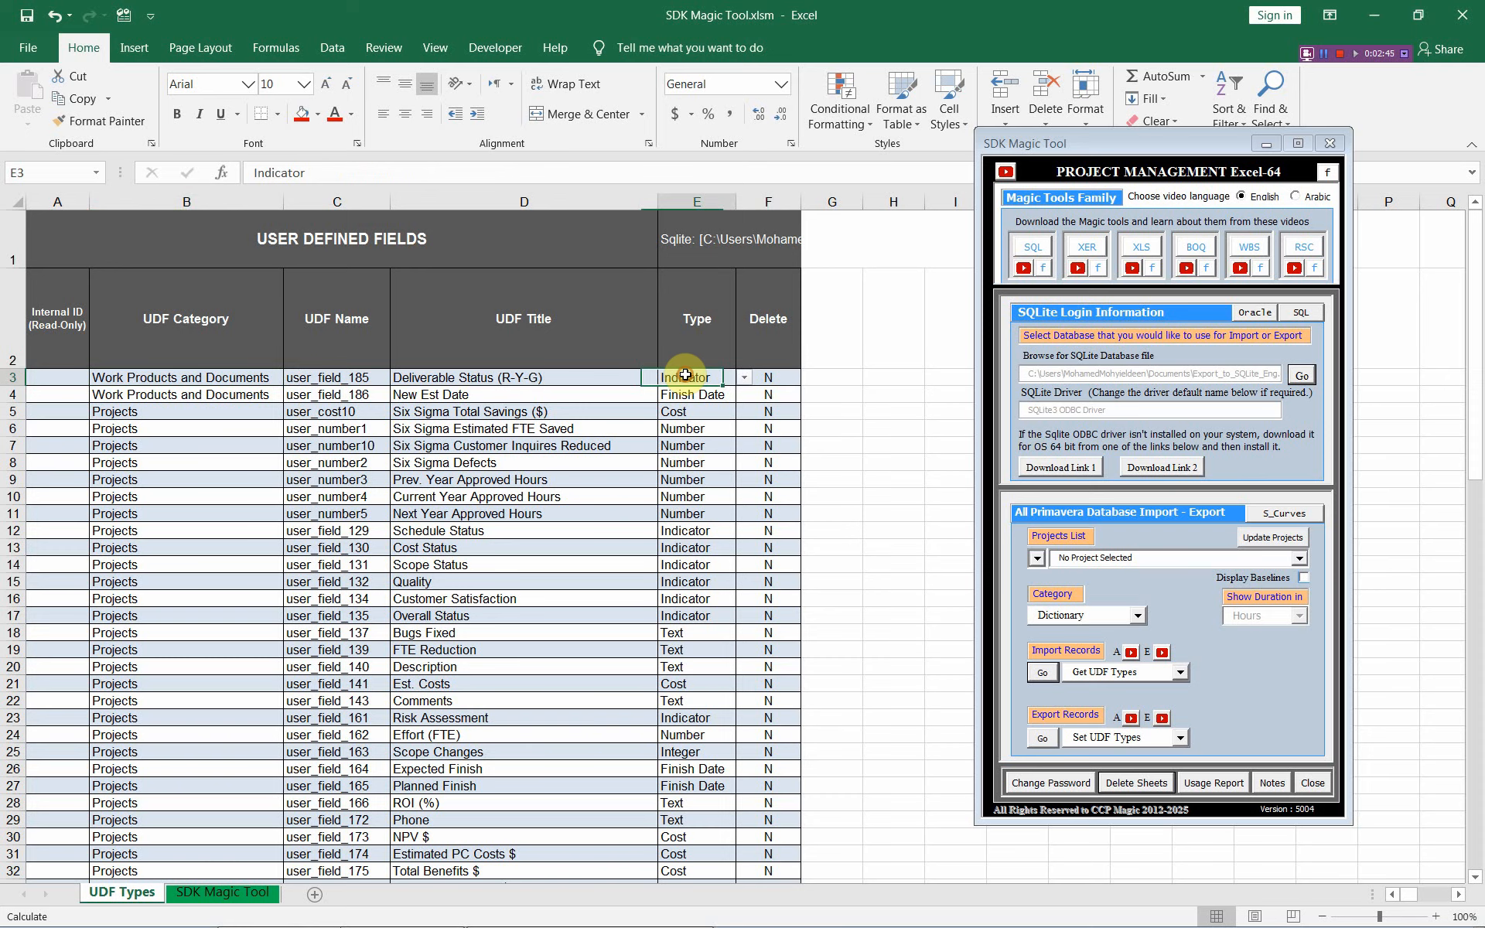
{"action": "left_click", "coordinate": [743, 379]}
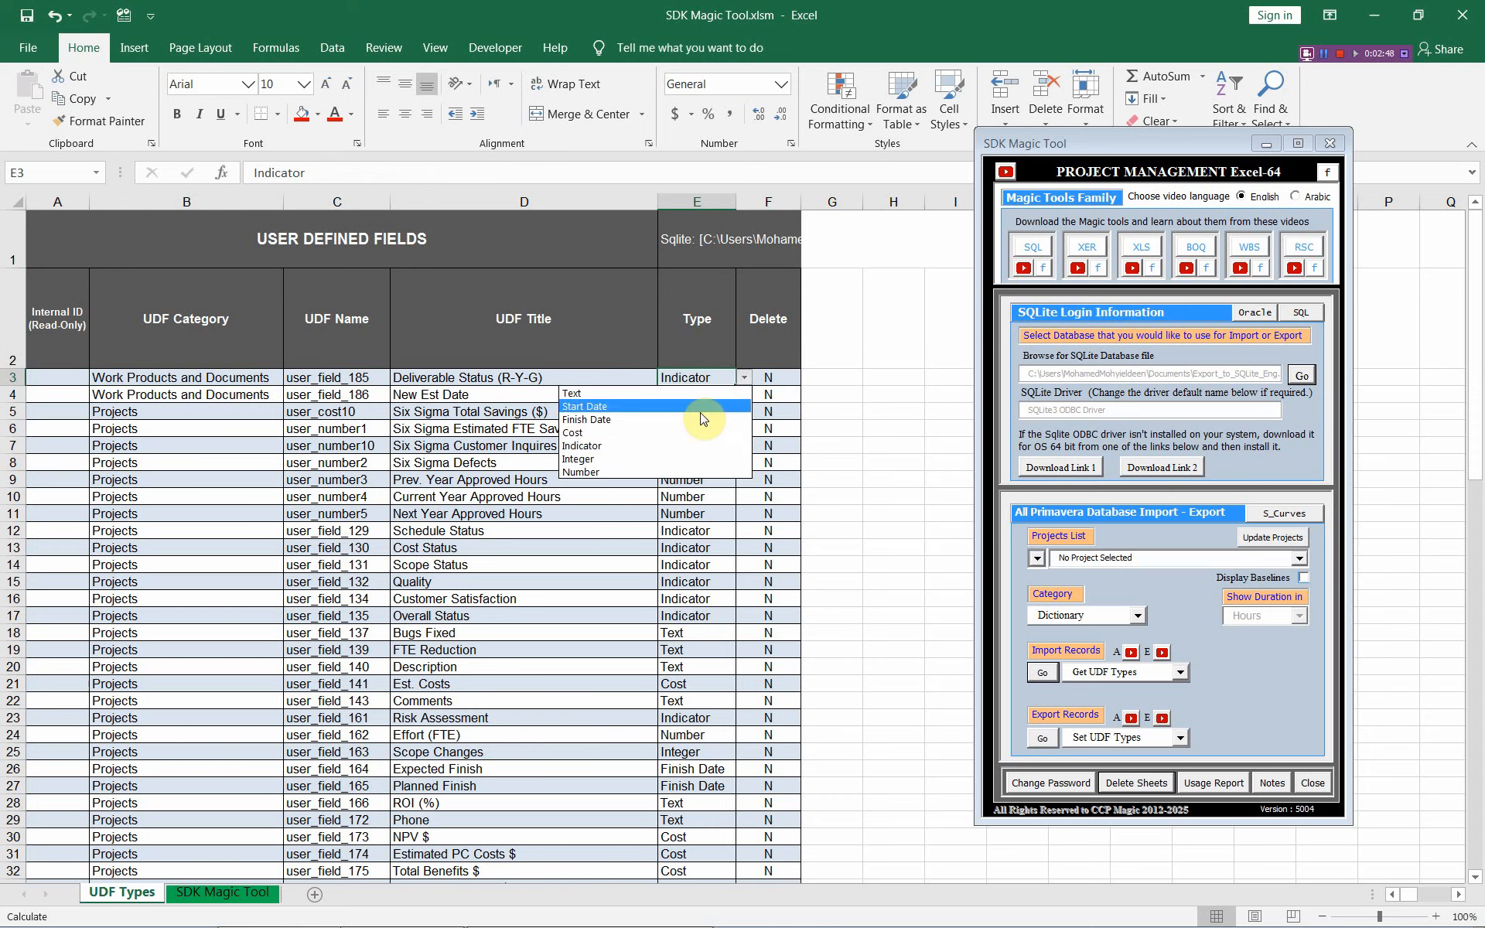
{"action": "left_click", "coordinate": [686, 374]}
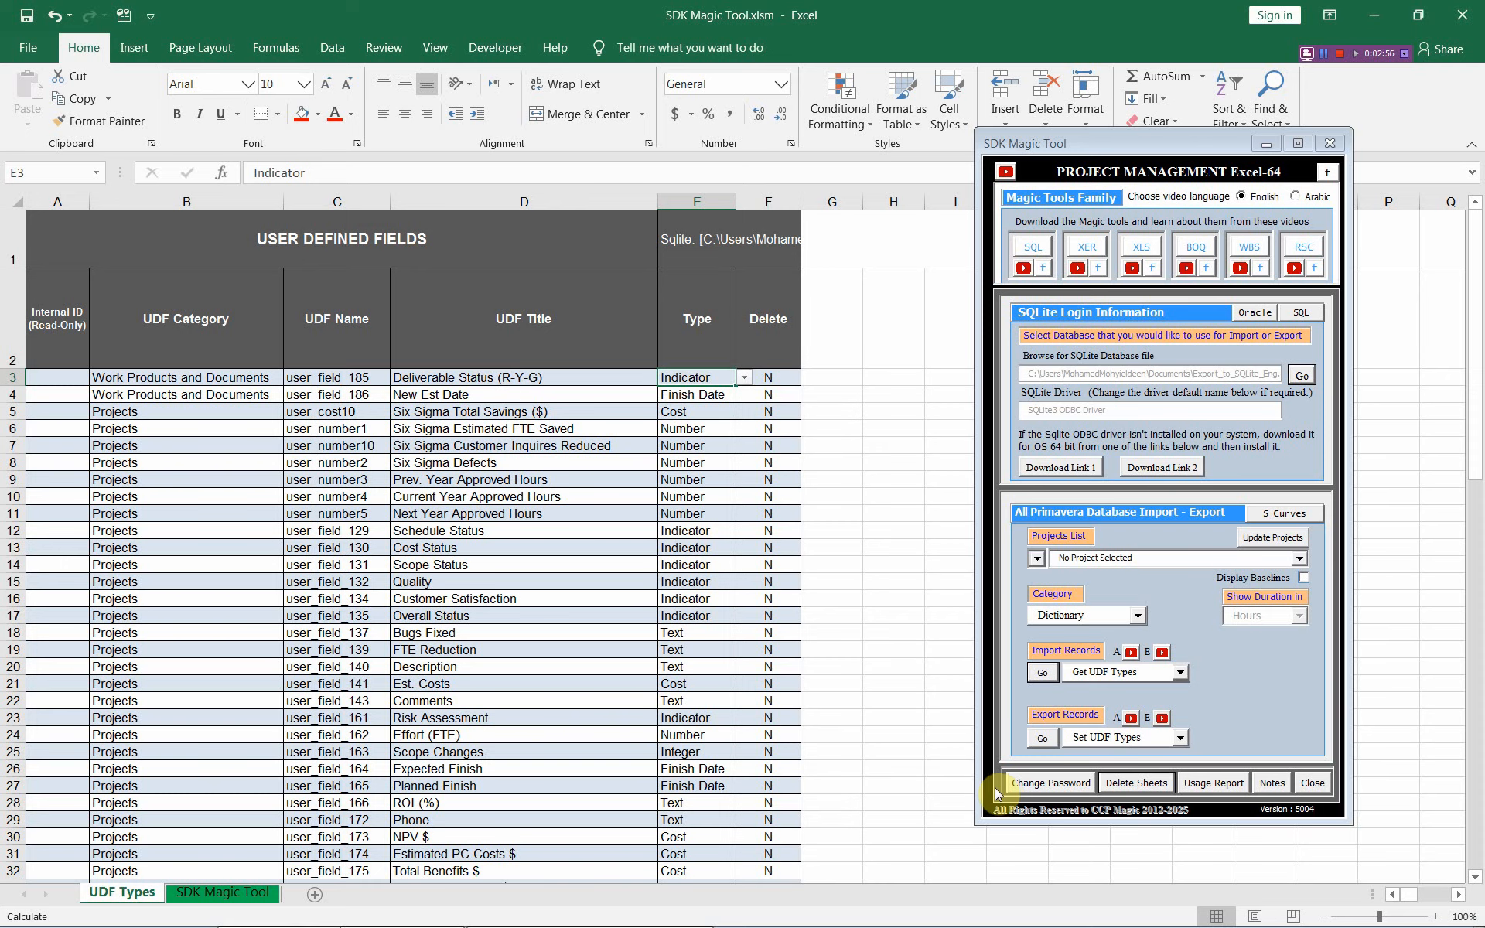
Step: Export the worksheet's user defined fields to the database with Set UDF Types
{"action": "left_click", "coordinate": [1043, 736]}
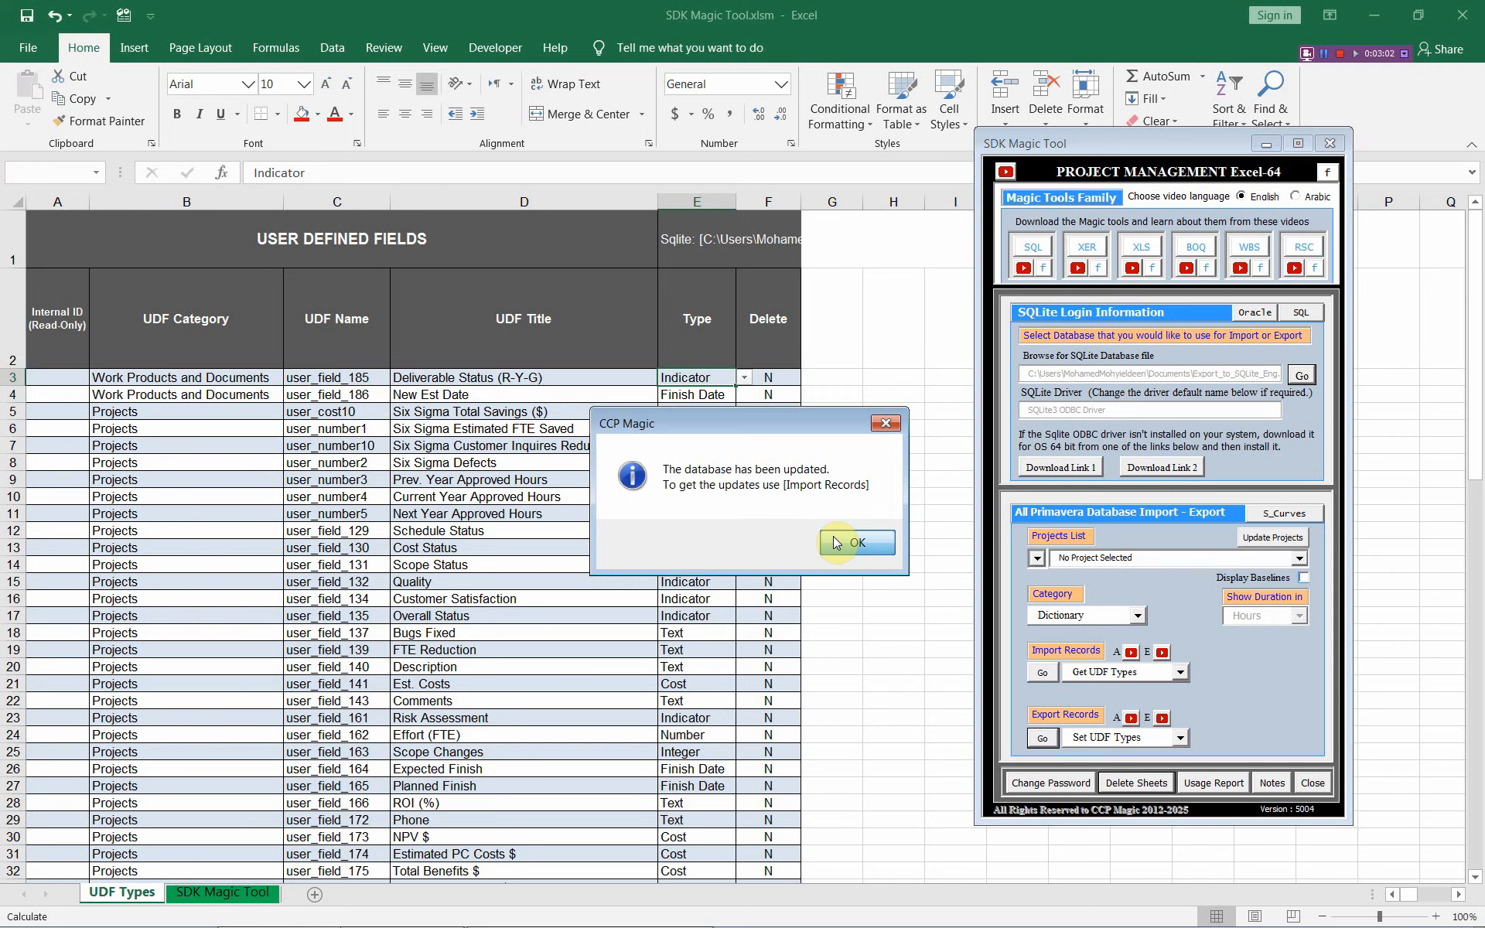
{"action": "left_click", "coordinate": [834, 542]}
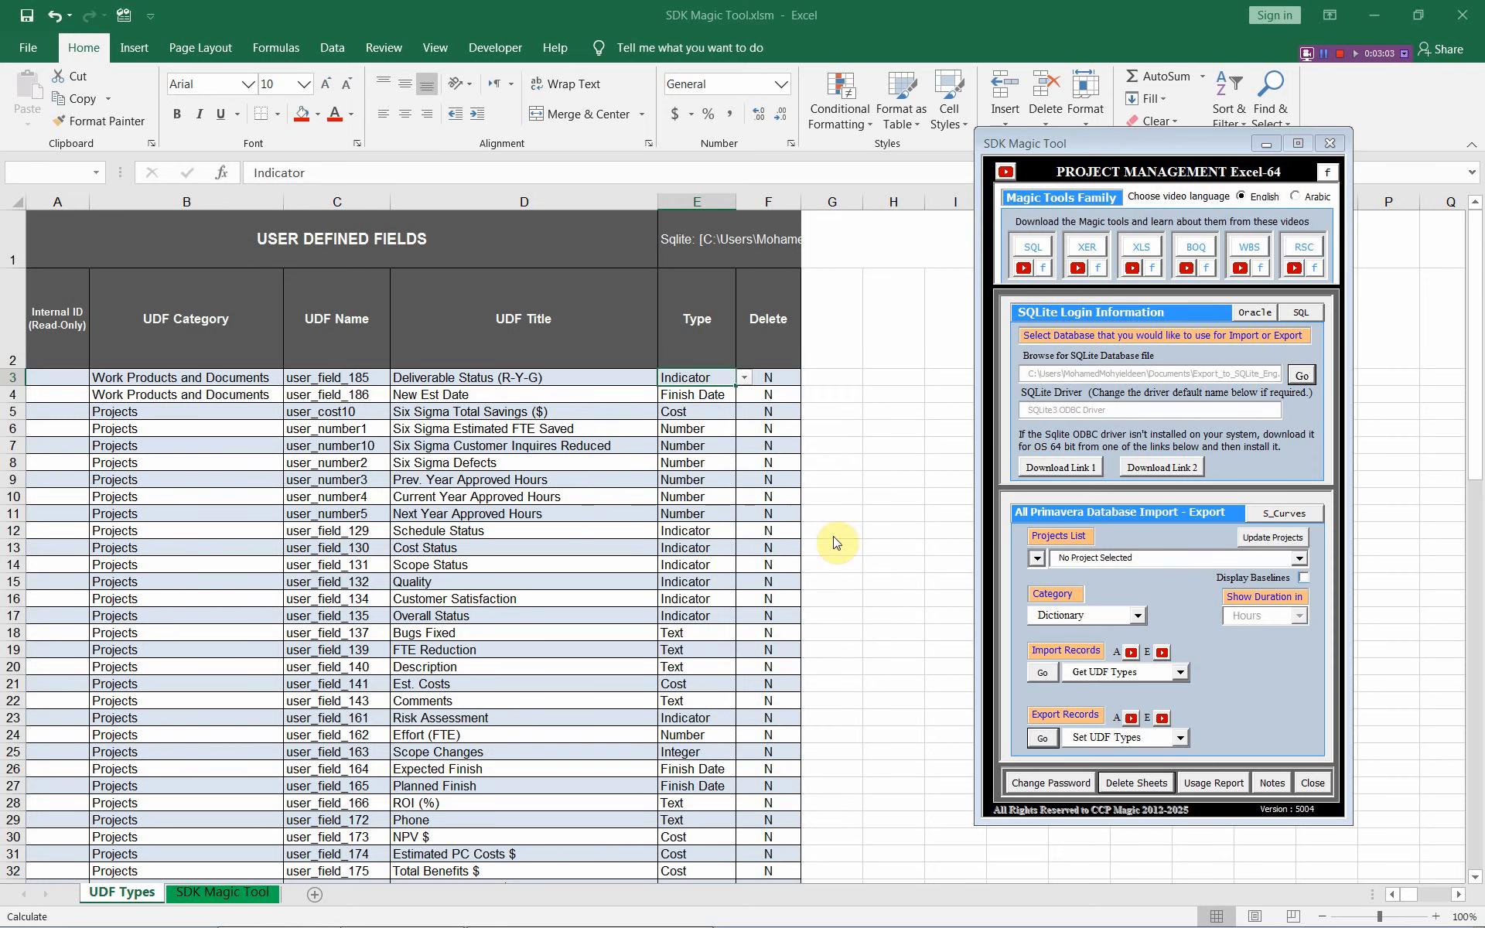
Step: Re-import the user defined fields from the database with Get UDF Types and review their new Internal ID values
{"action": "left_click", "coordinate": [1044, 671]}
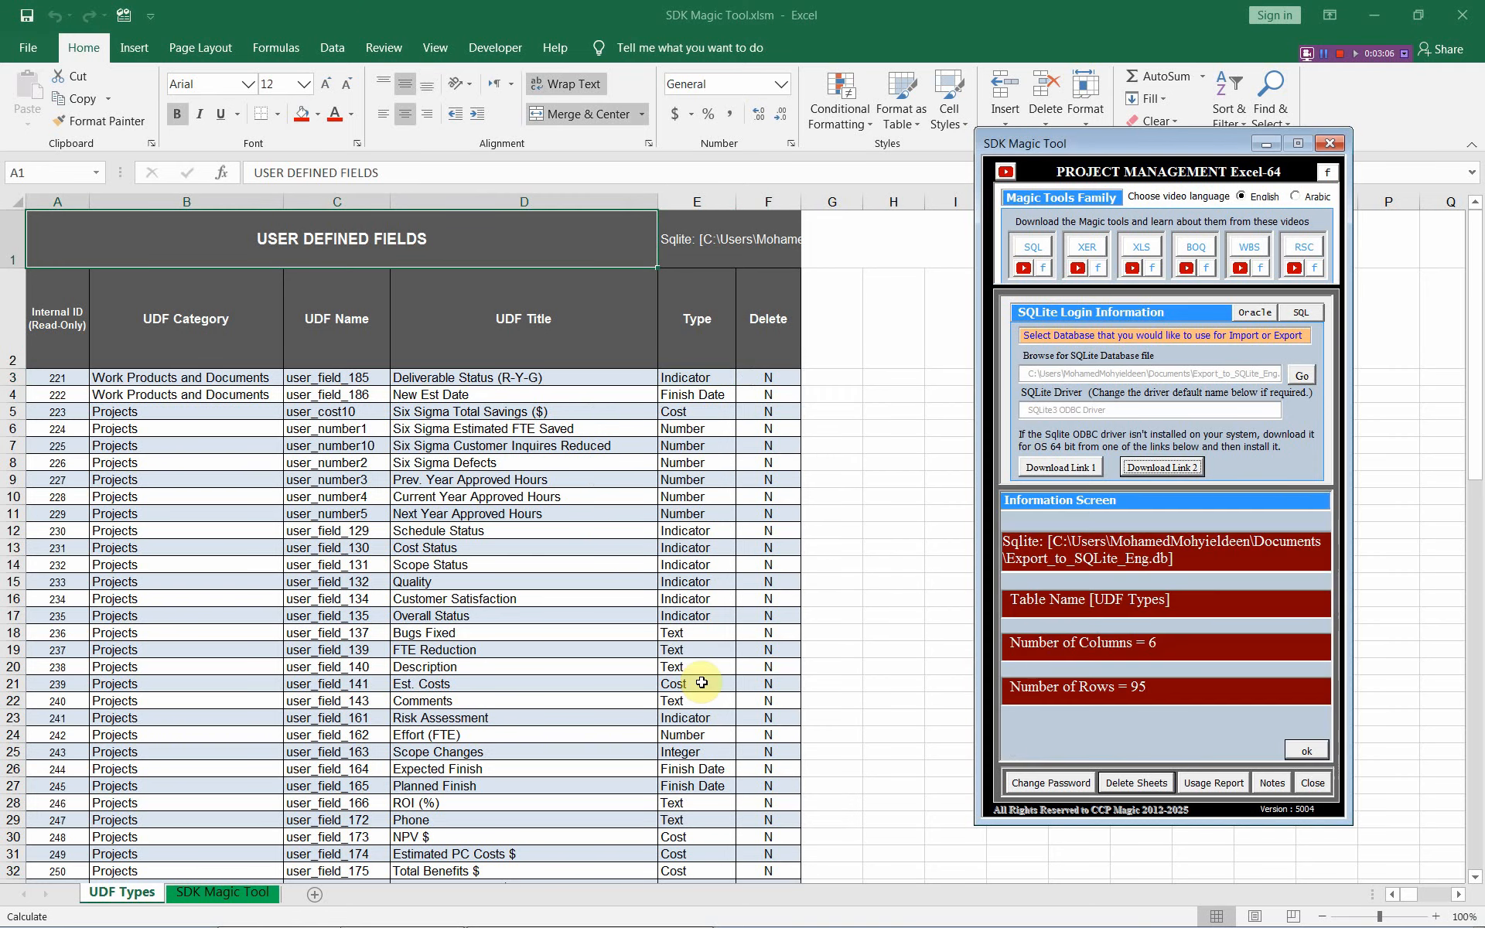
{"action": "left_click", "coordinate": [1304, 748]}
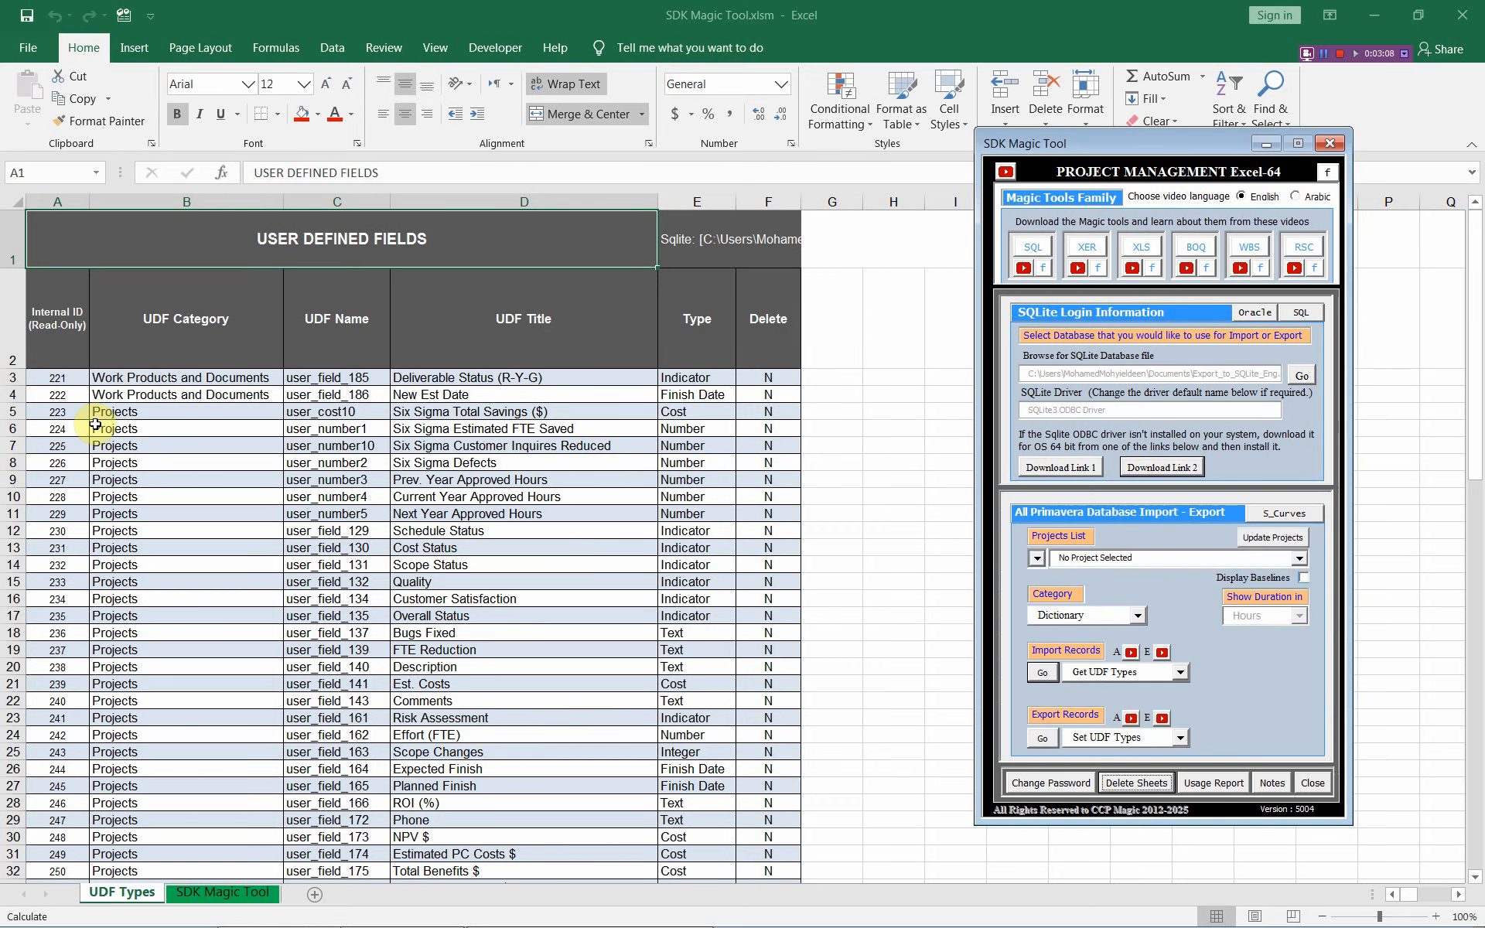
{"action": "left_click", "coordinate": [51, 380]}
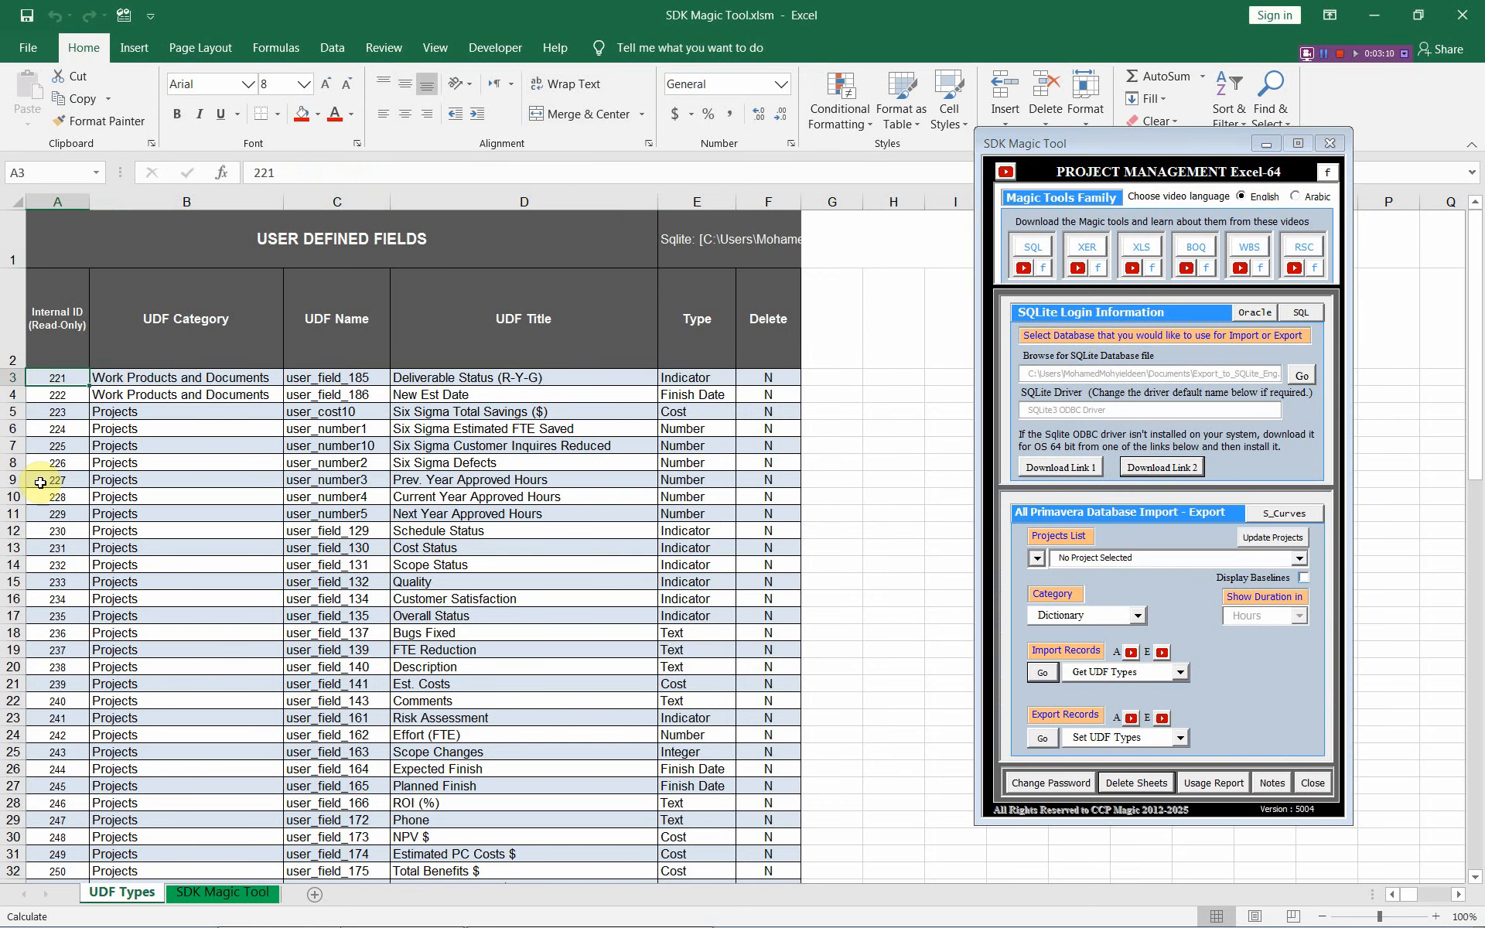
{"action": "scroll", "coordinate": [45, 532], "scroll_direction": "down", "scroll_amount": 2}
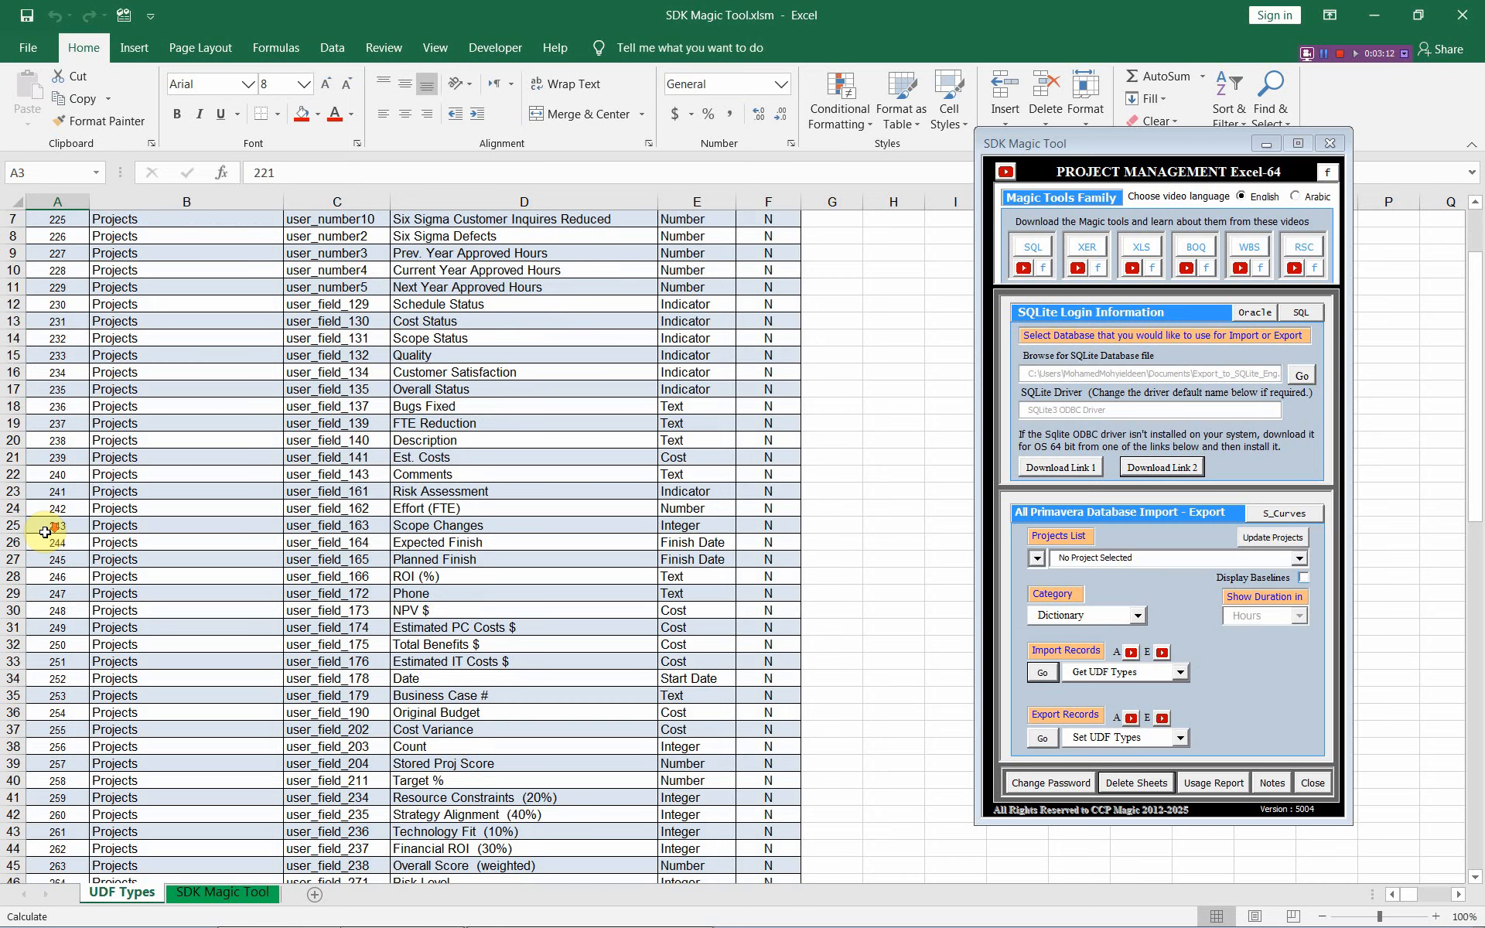
{"action": "scroll", "coordinate": [45, 532], "scroll_direction": "down", "scroll_amount": 1}
{"action": "scroll", "coordinate": [45, 532], "scroll_direction": "down", "scroll_amount": 4}
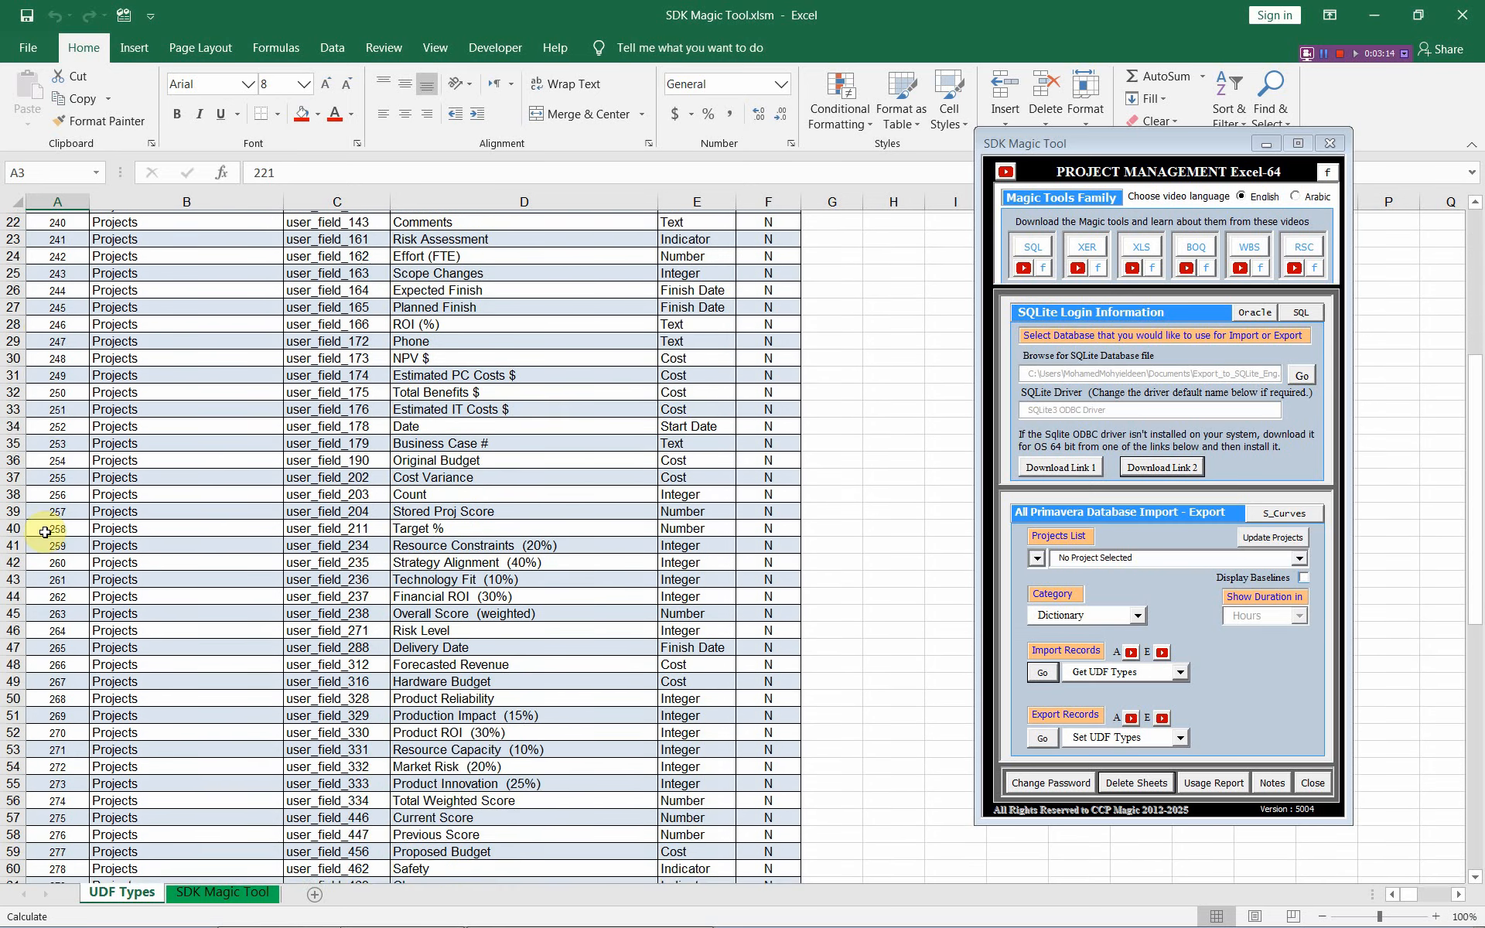
{"action": "scroll", "coordinate": [45, 532], "scroll_direction": "up", "scroll_amount": 6}
{"action": "scroll", "coordinate": [44, 532], "scroll_direction": "up", "scroll_amount": 1}
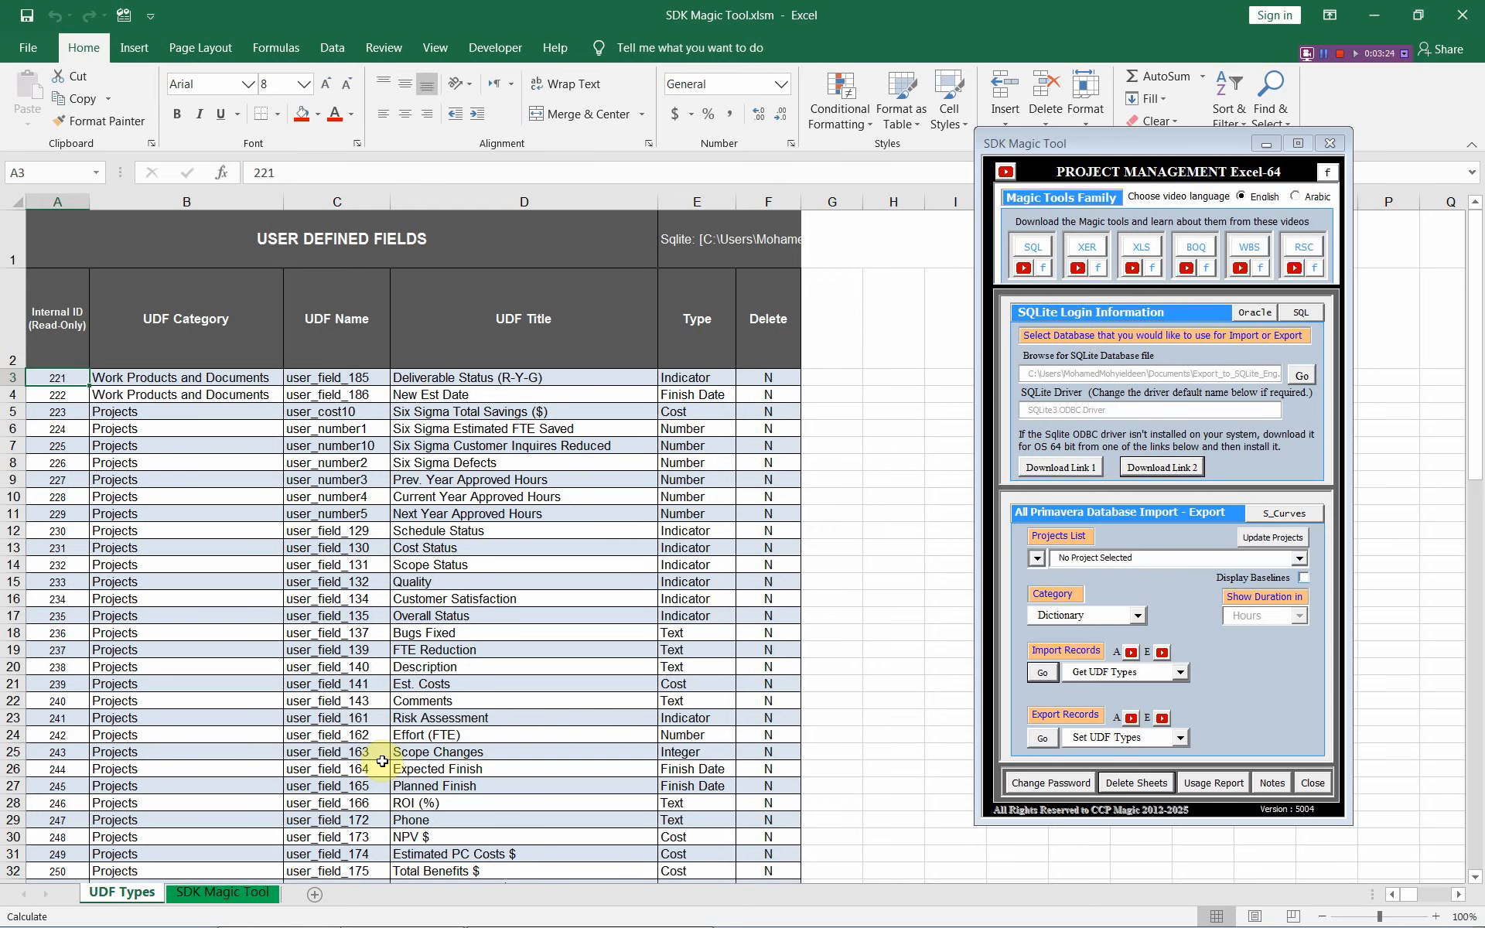
Step: Switch to Primavera P6 Professional and refresh its data
{"action": "key", "text": "alt+Tab"}
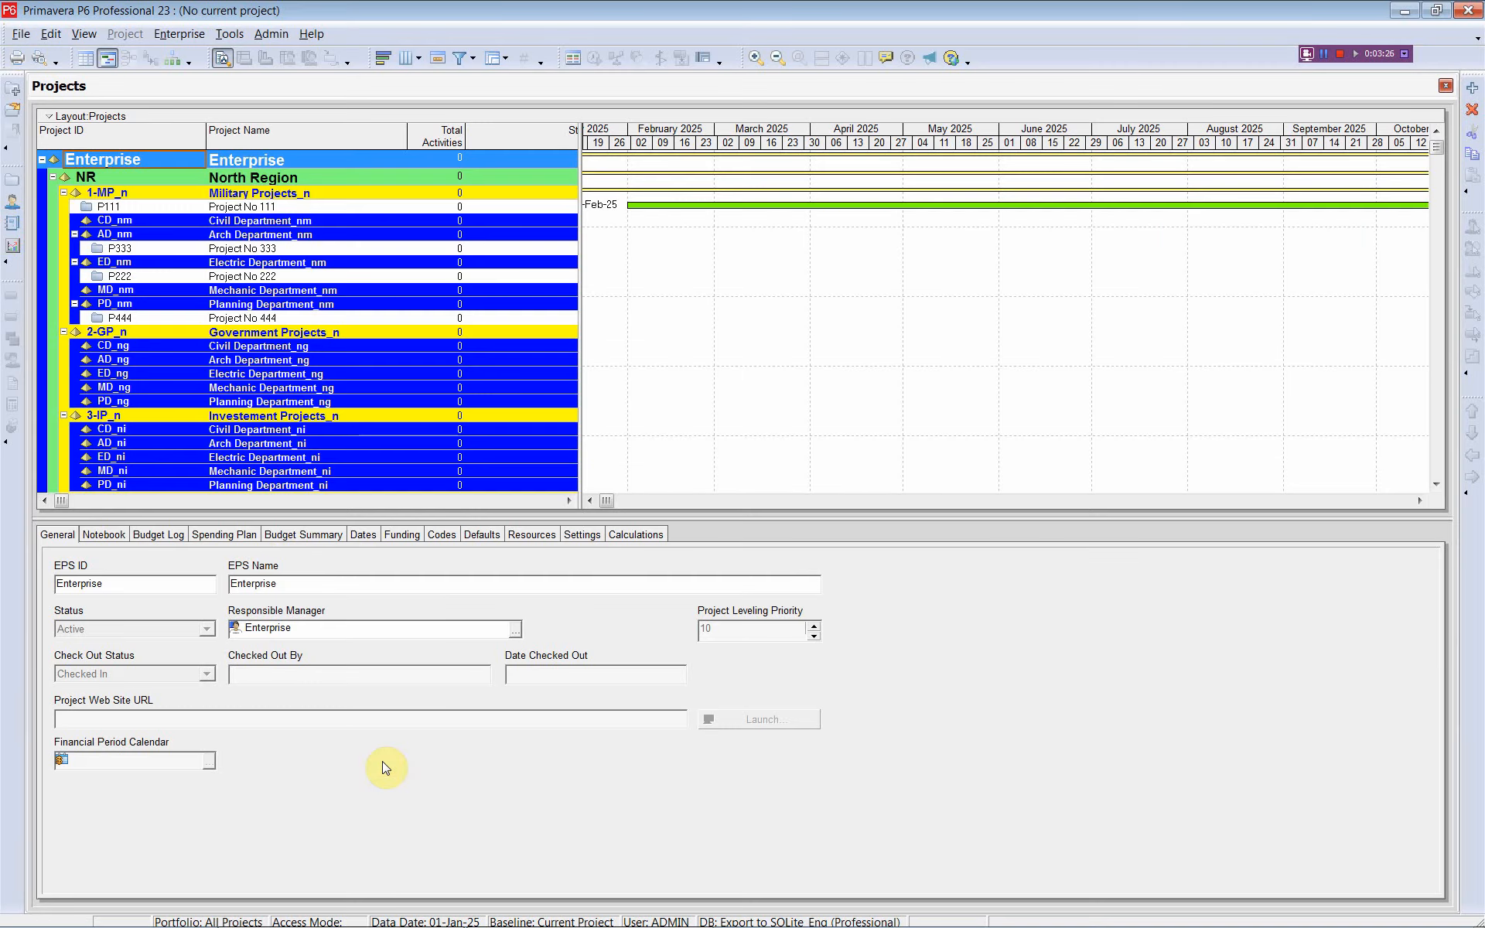
{"action": "left_click", "coordinate": [19, 34]}
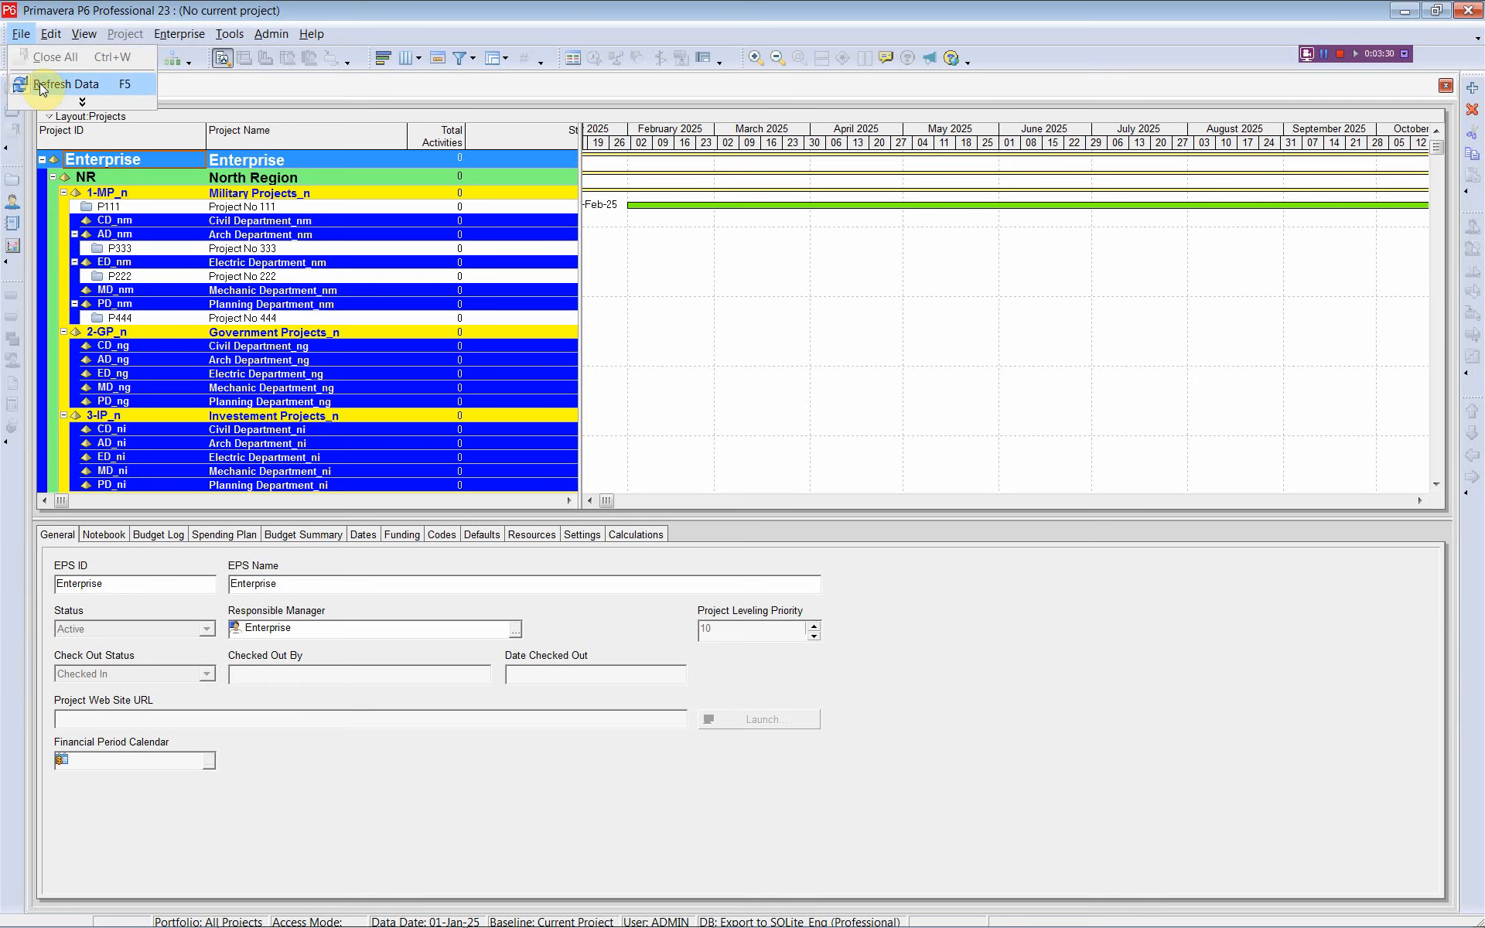
{"action": "left_click", "coordinate": [40, 82]}
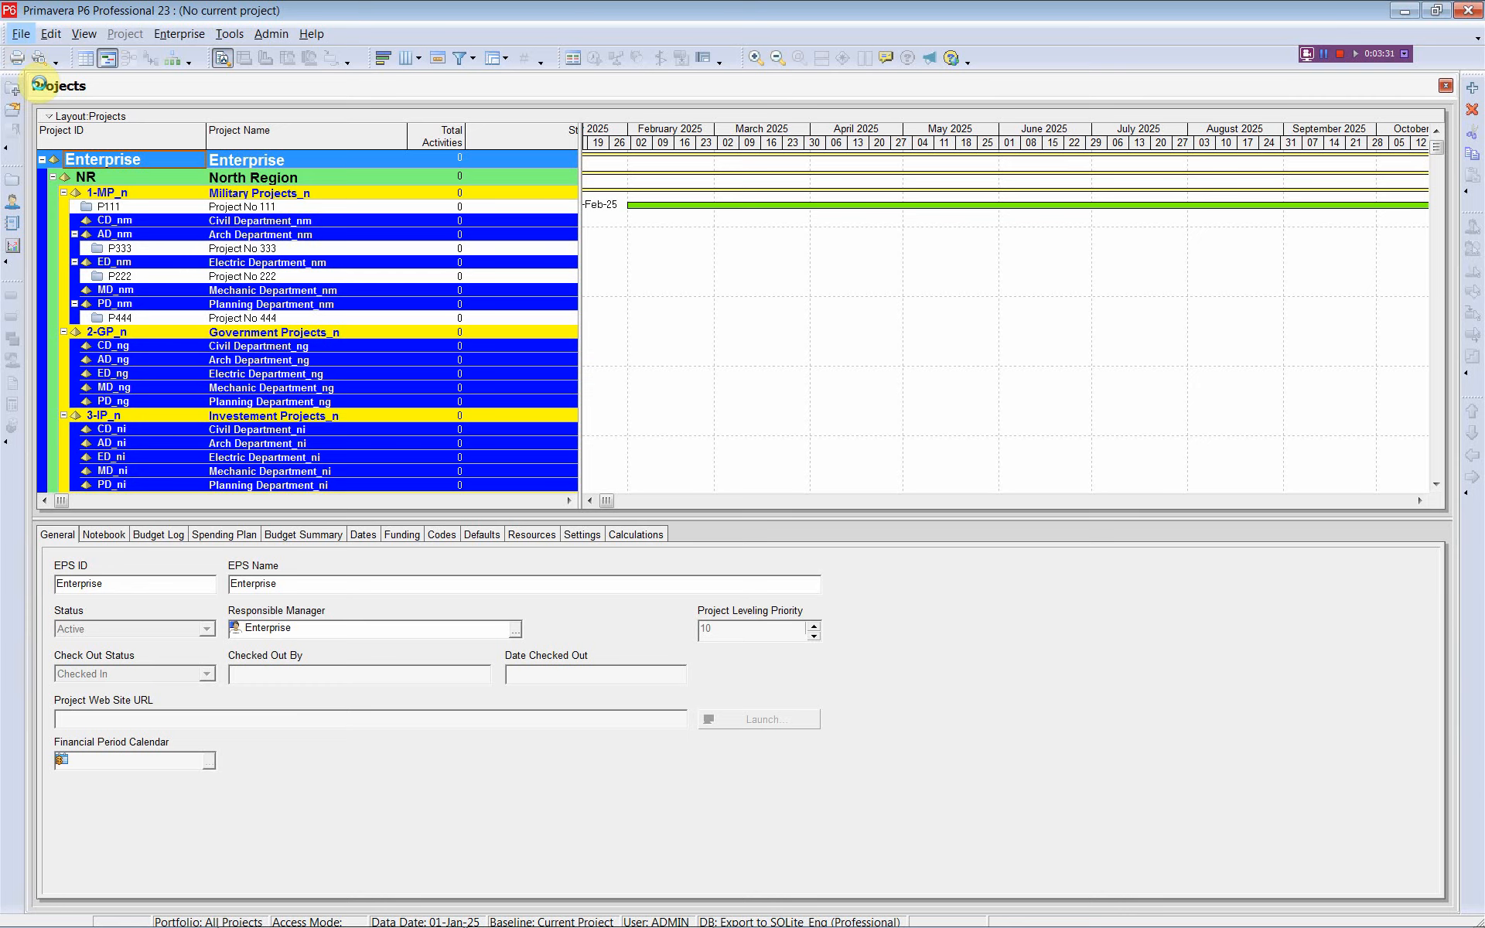
Step: Open the enterprise User Defined Fields and view those for Activity Steps and Projects
{"action": "left_click", "coordinate": [173, 34]}
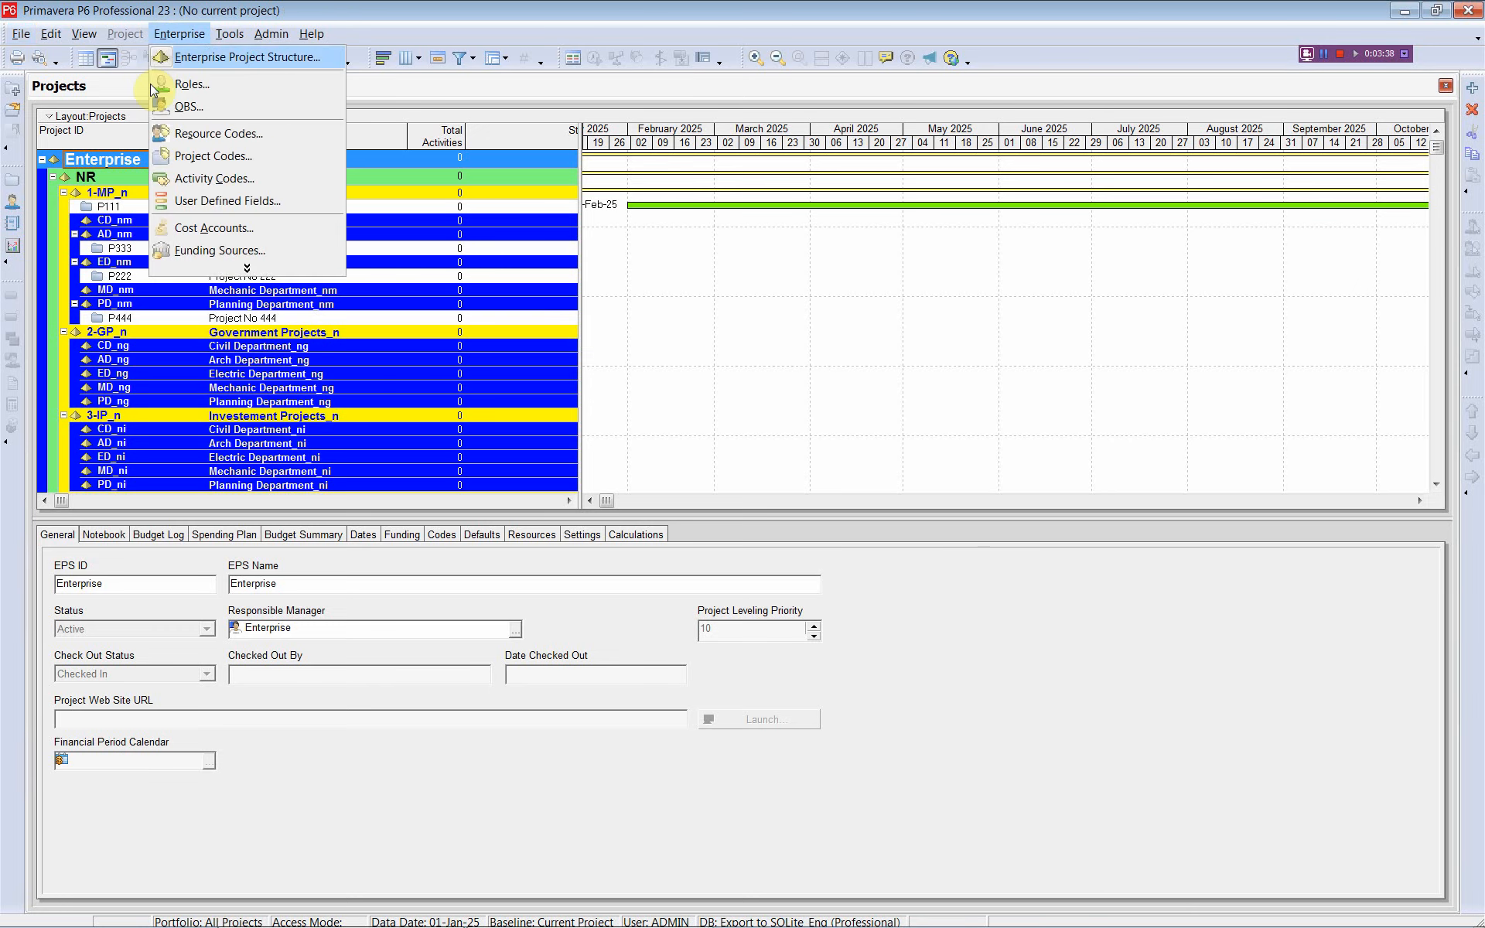
{"action": "left_click", "coordinate": [229, 209]}
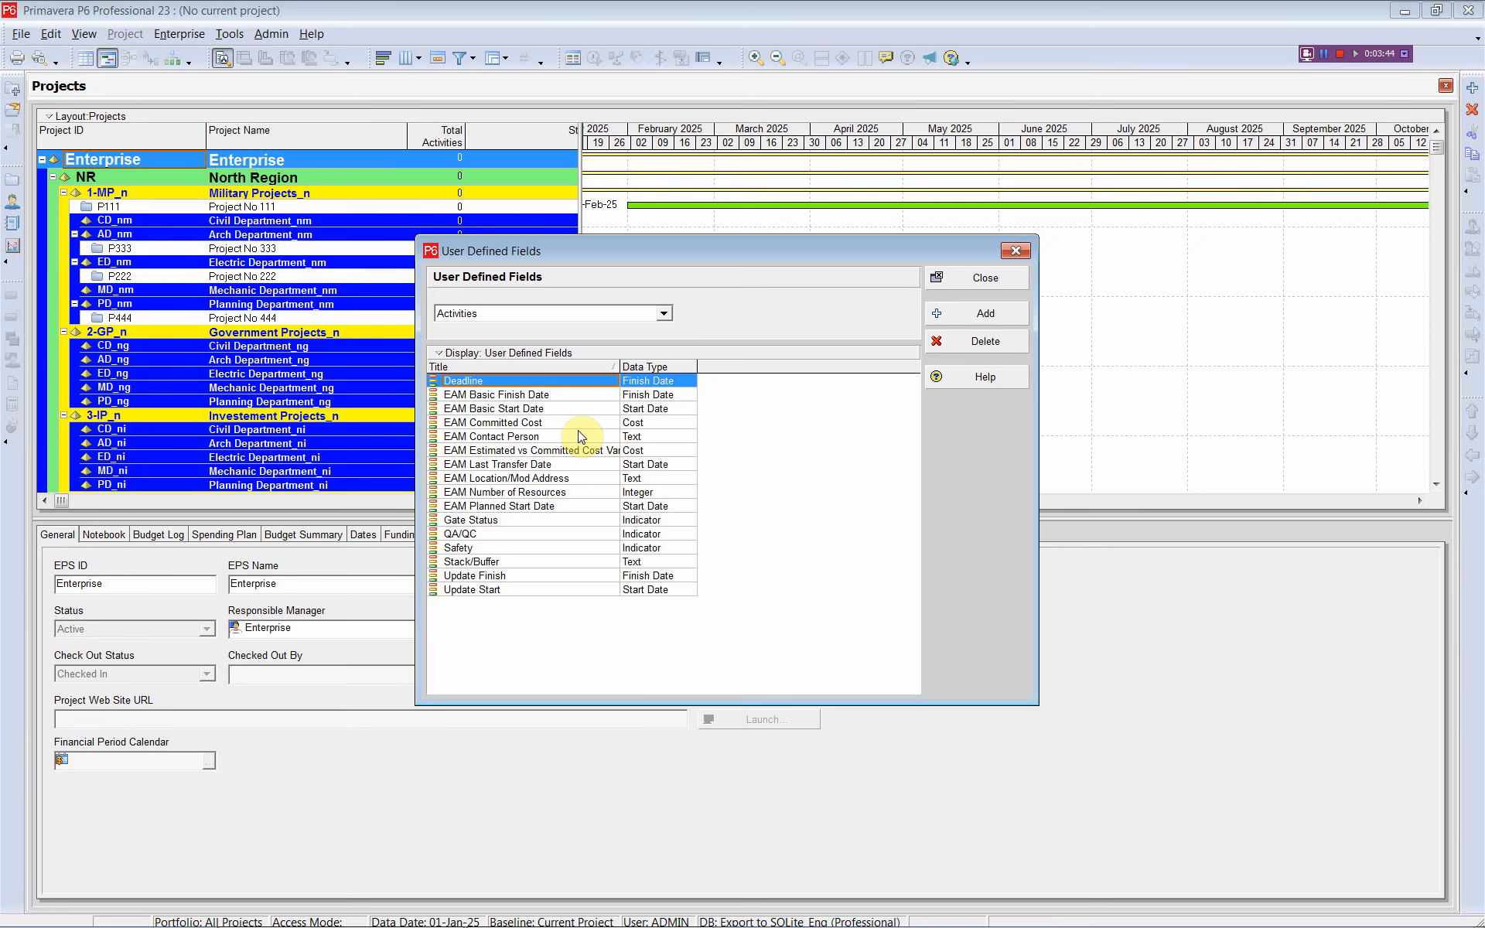
{"action": "left_click", "coordinate": [664, 315]}
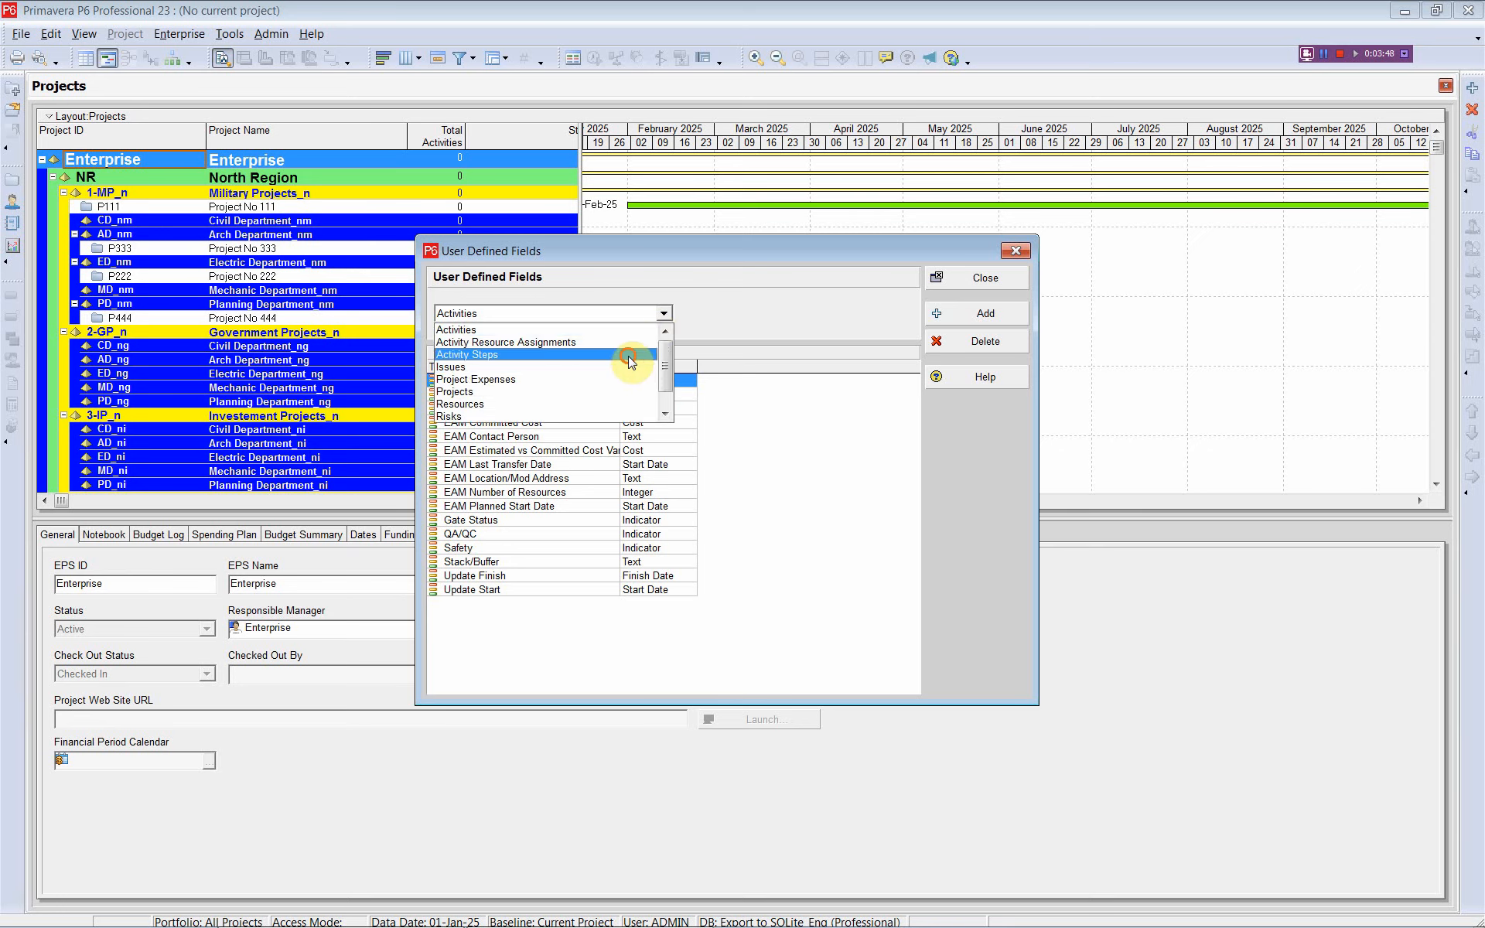
{"action": "left_click", "coordinate": [628, 355]}
{"action": "left_click", "coordinate": [663, 313]}
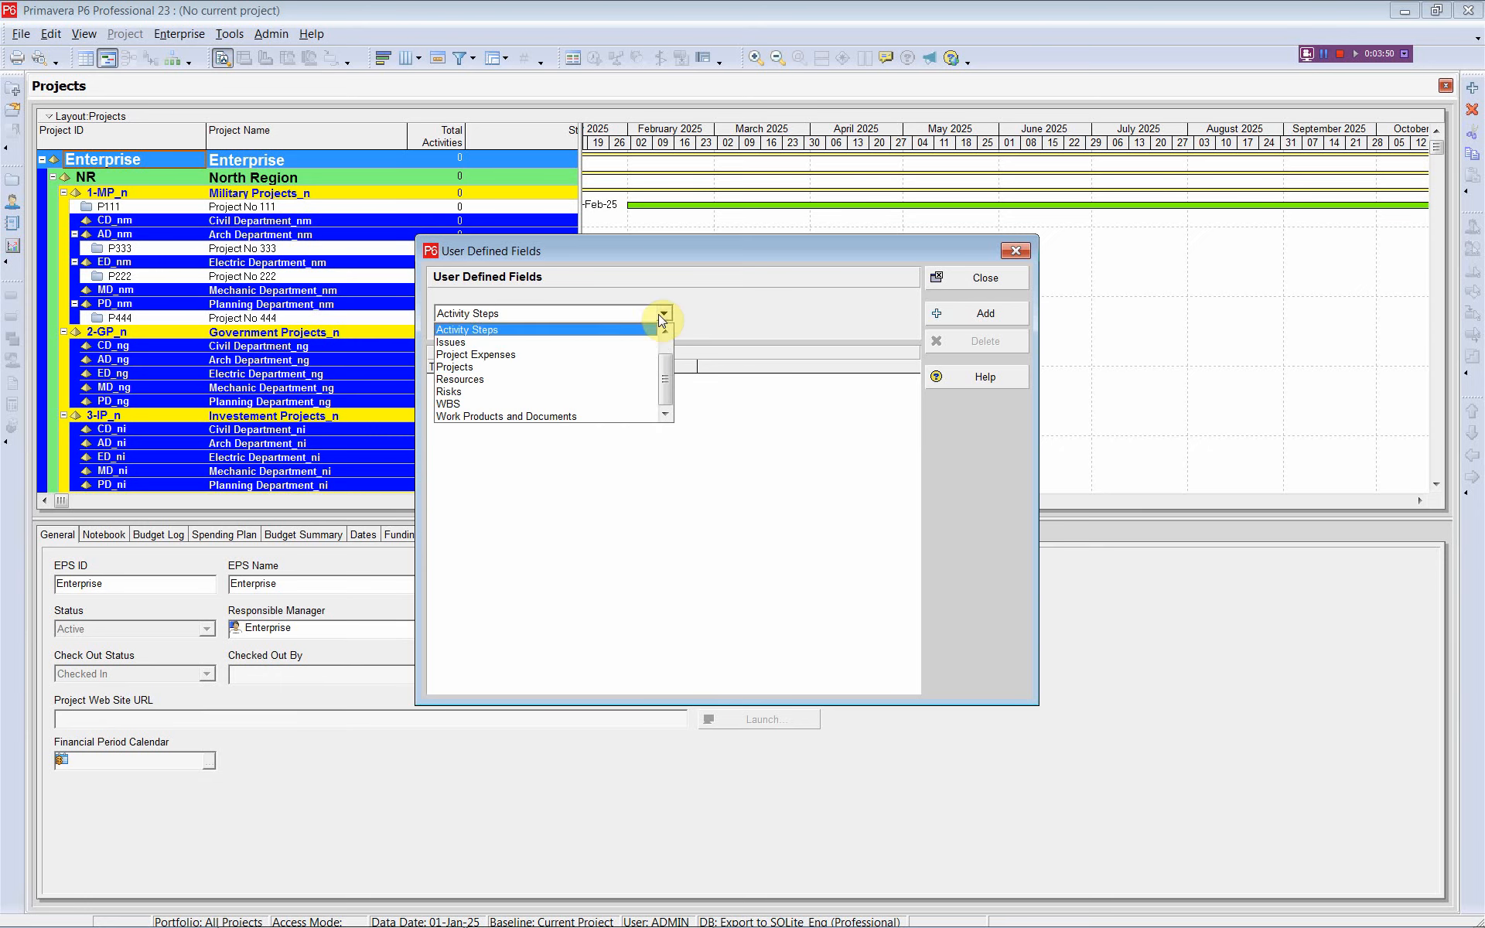
{"action": "left_click", "coordinate": [620, 365]}
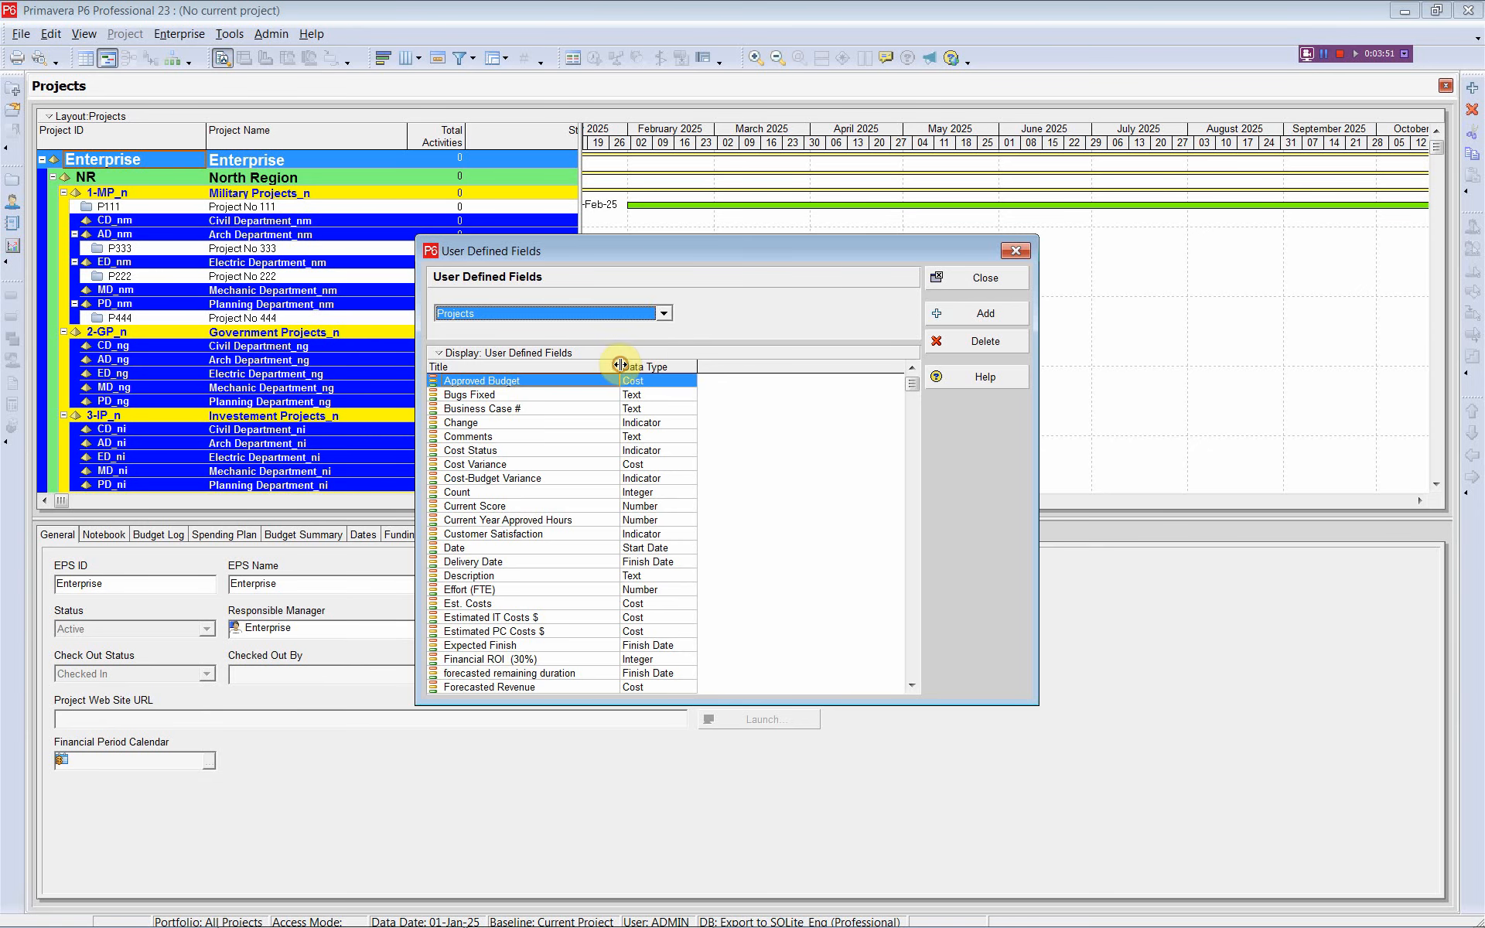
Step: View the user defined fields for Risks, Work Products and Documents, and Activity Resource Assignments, and close the User Defined Fields window
{"action": "left_click", "coordinate": [664, 317]}
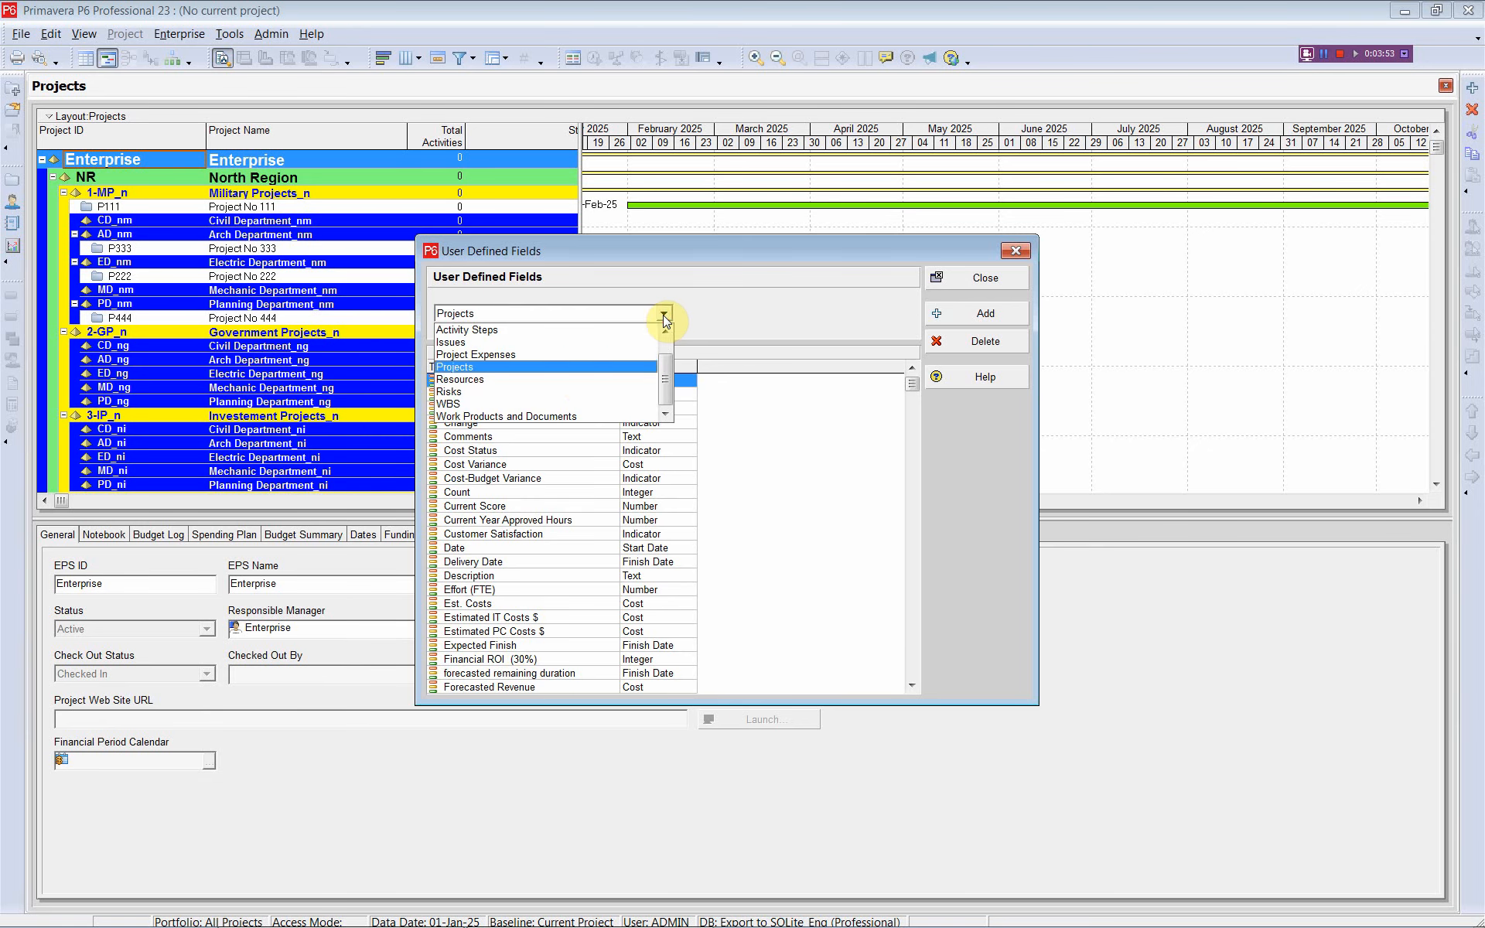
{"action": "left_click", "coordinate": [580, 392]}
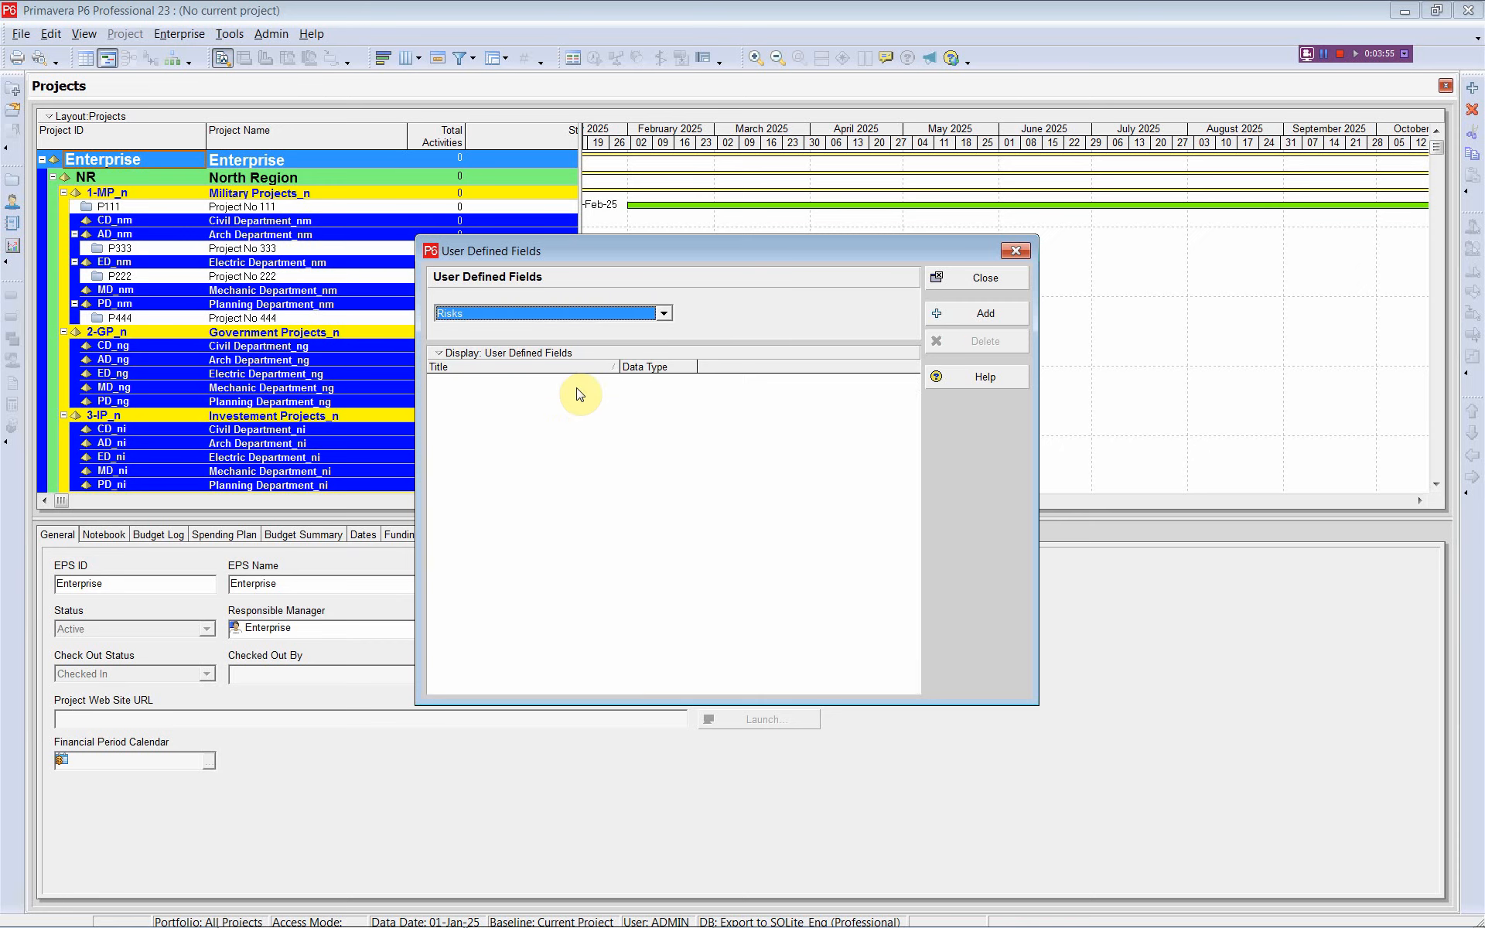
{"action": "left_click", "coordinate": [658, 314]}
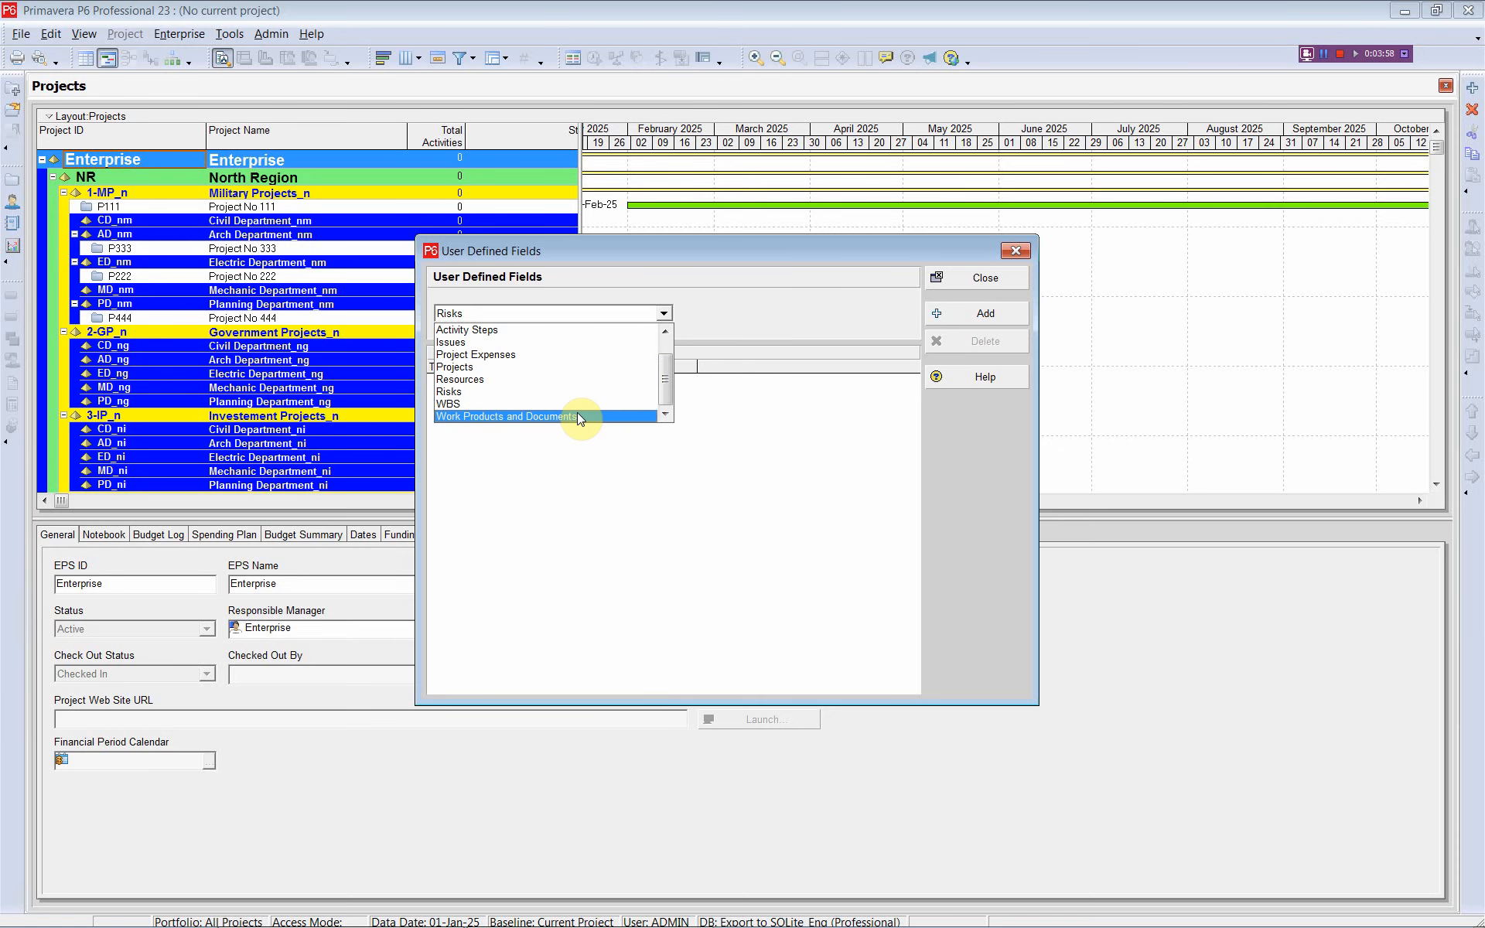
{"action": "left_click", "coordinate": [579, 417]}
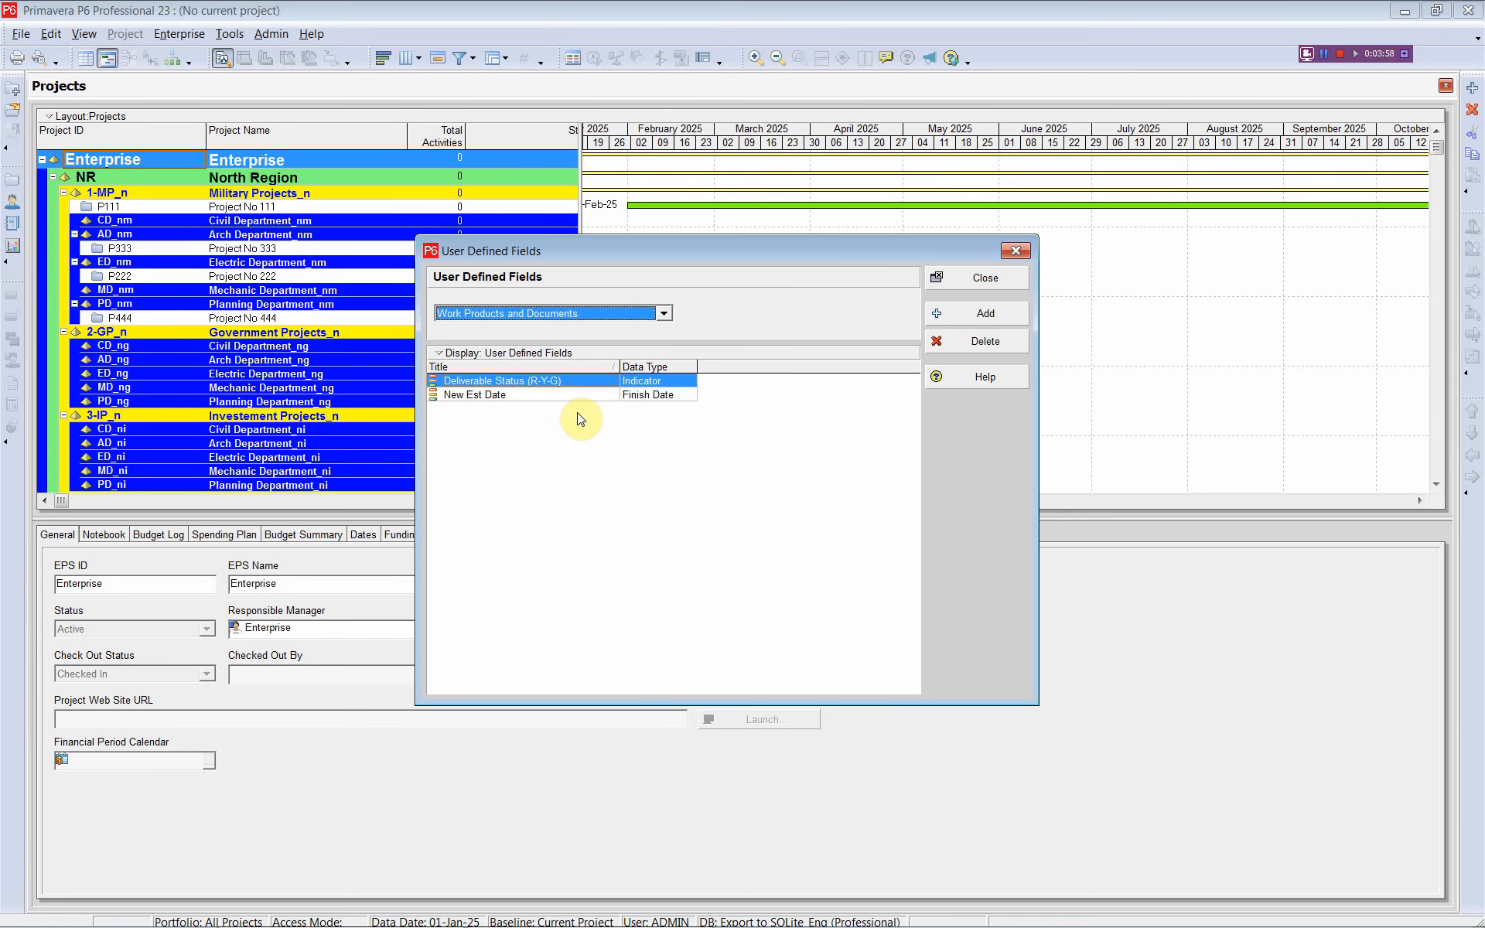
{"action": "left_click", "coordinate": [664, 314]}
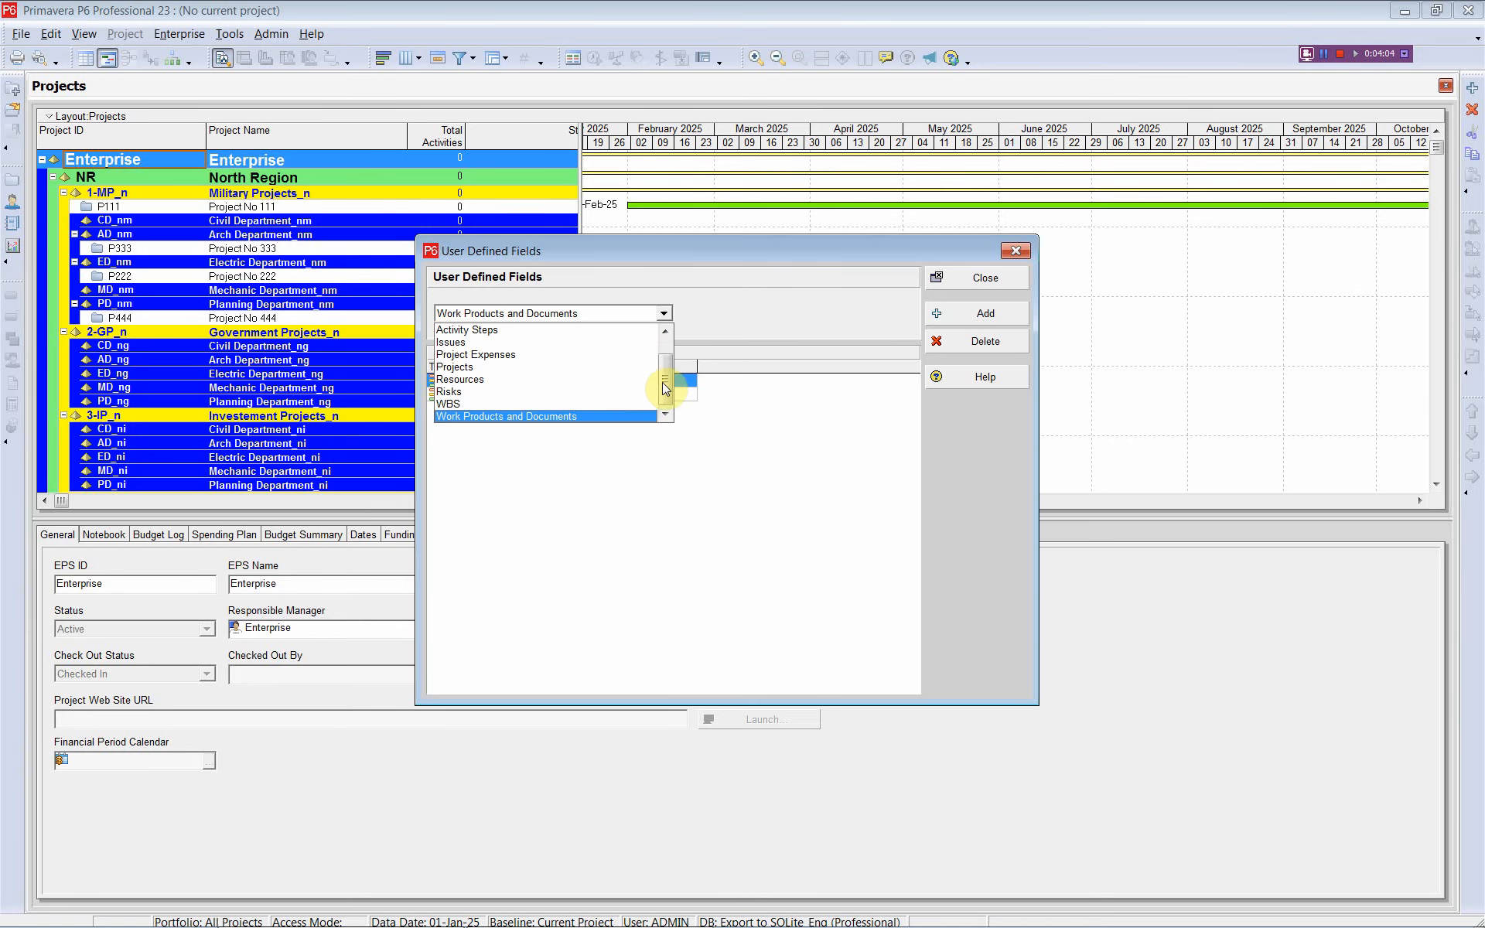
{"action": "left_click_drag", "start_coordinate": [662, 382], "coordinate": [664, 351]}
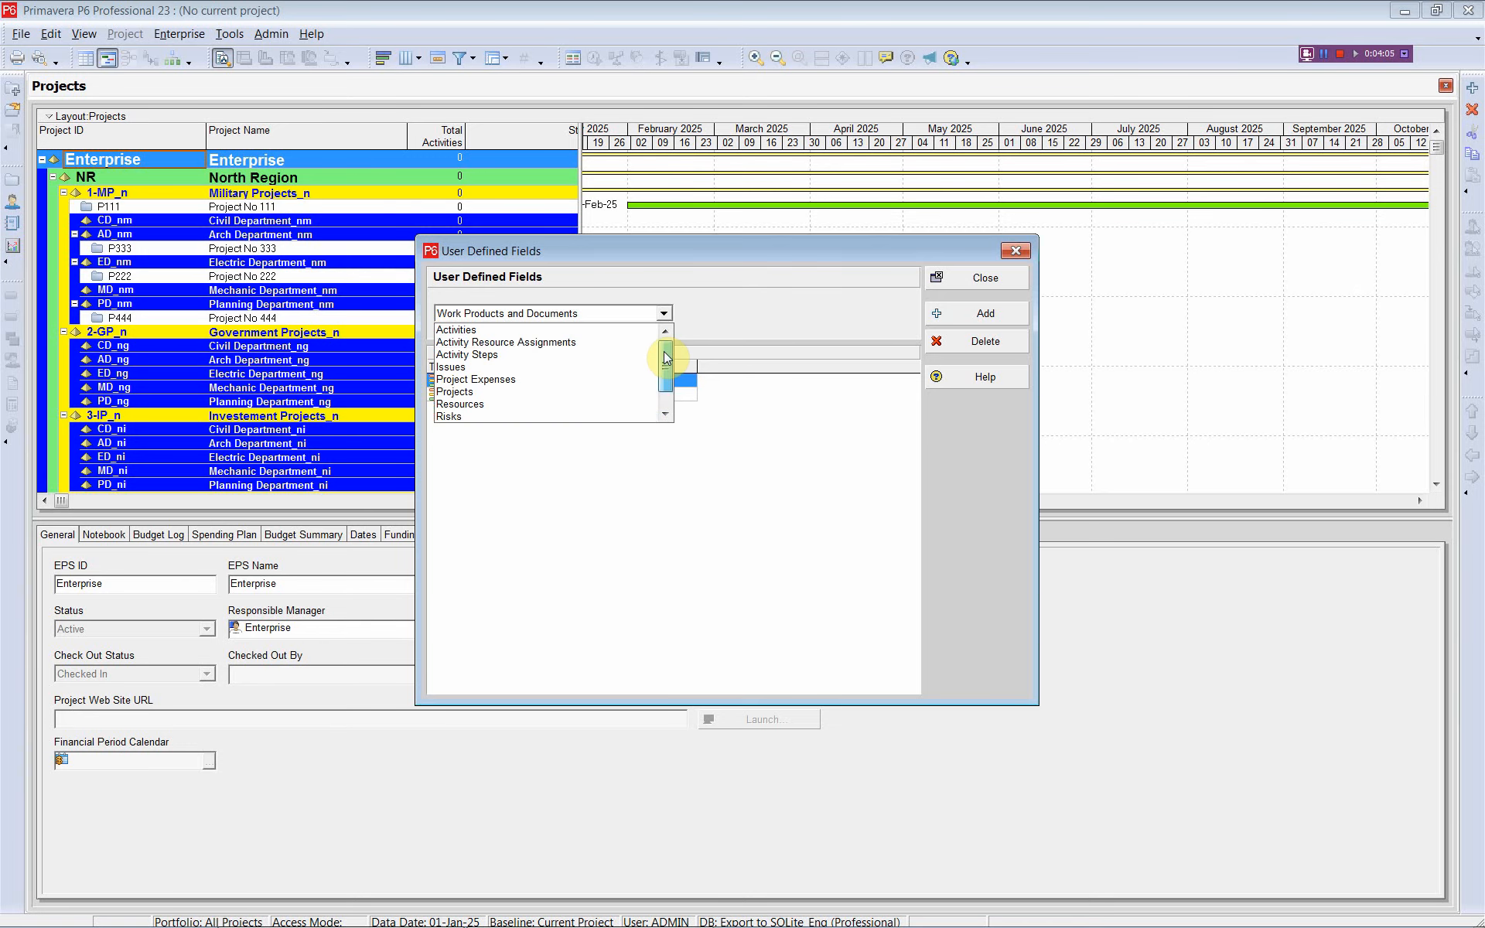
{"action": "left_click", "coordinate": [526, 341]}
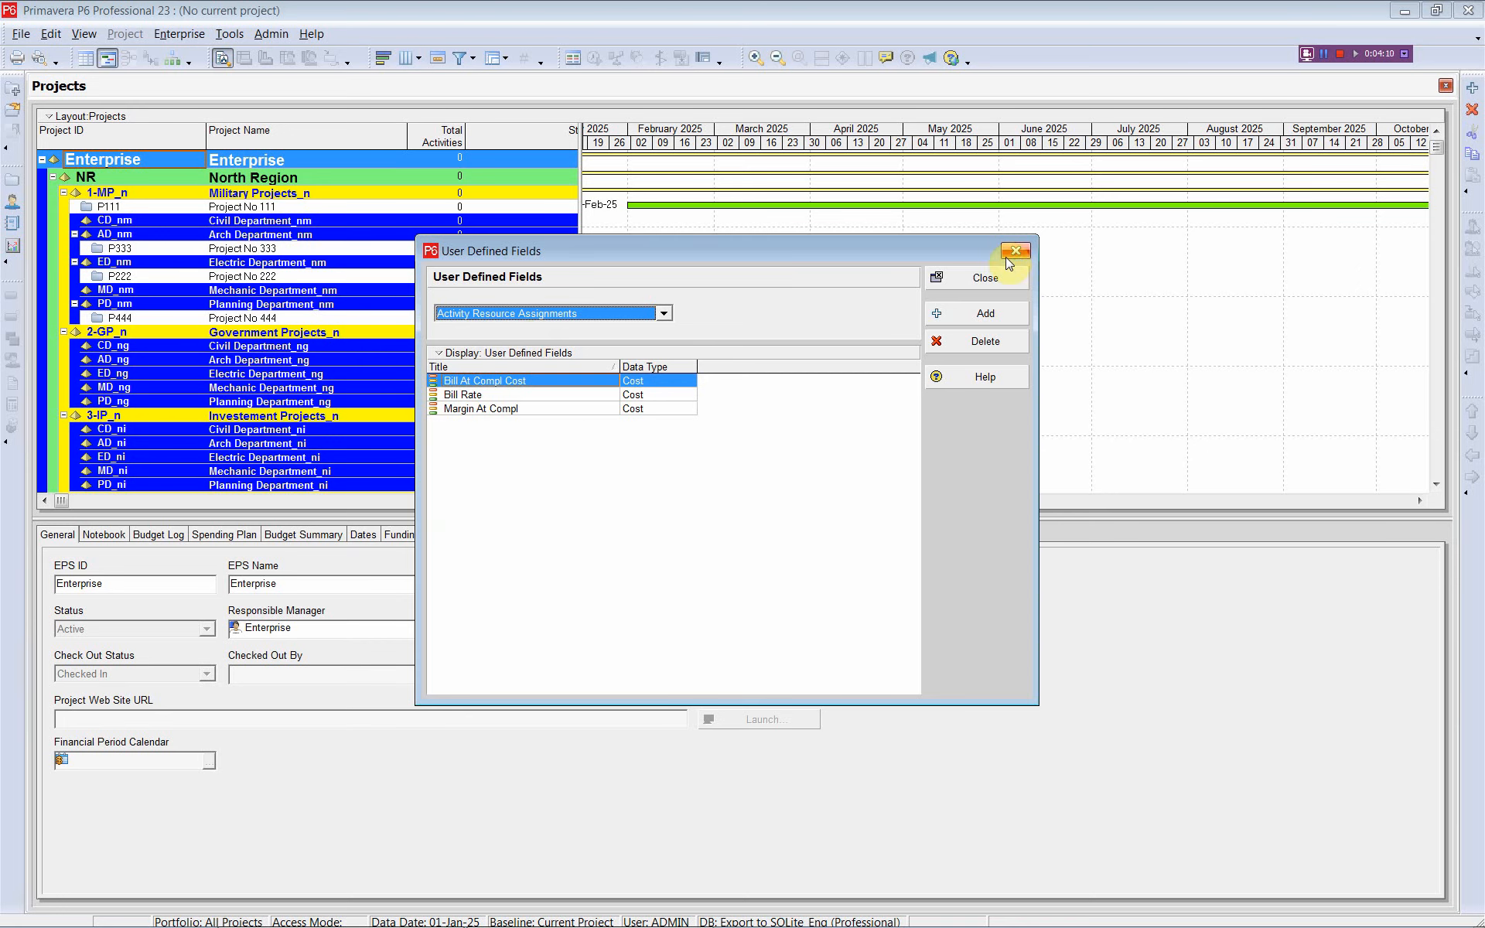
{"action": "left_click", "coordinate": [1003, 279]}
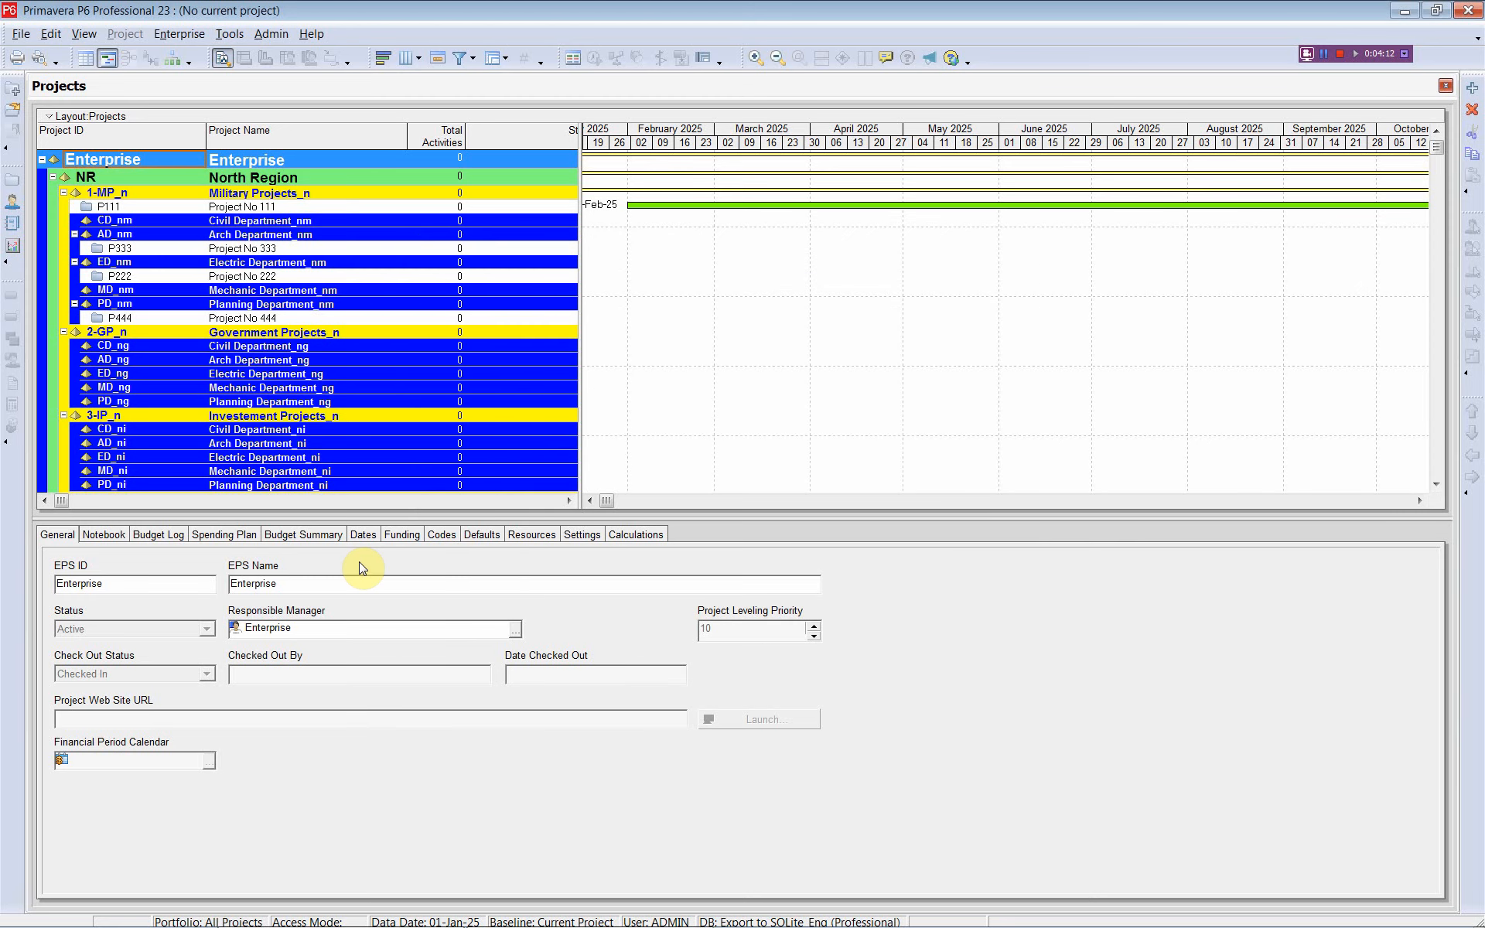
Step: Switch back to Excel and set the UDF Category of cell B96, in the first empty row, to Activities
{"action": "key", "text": "alt+Tab"}
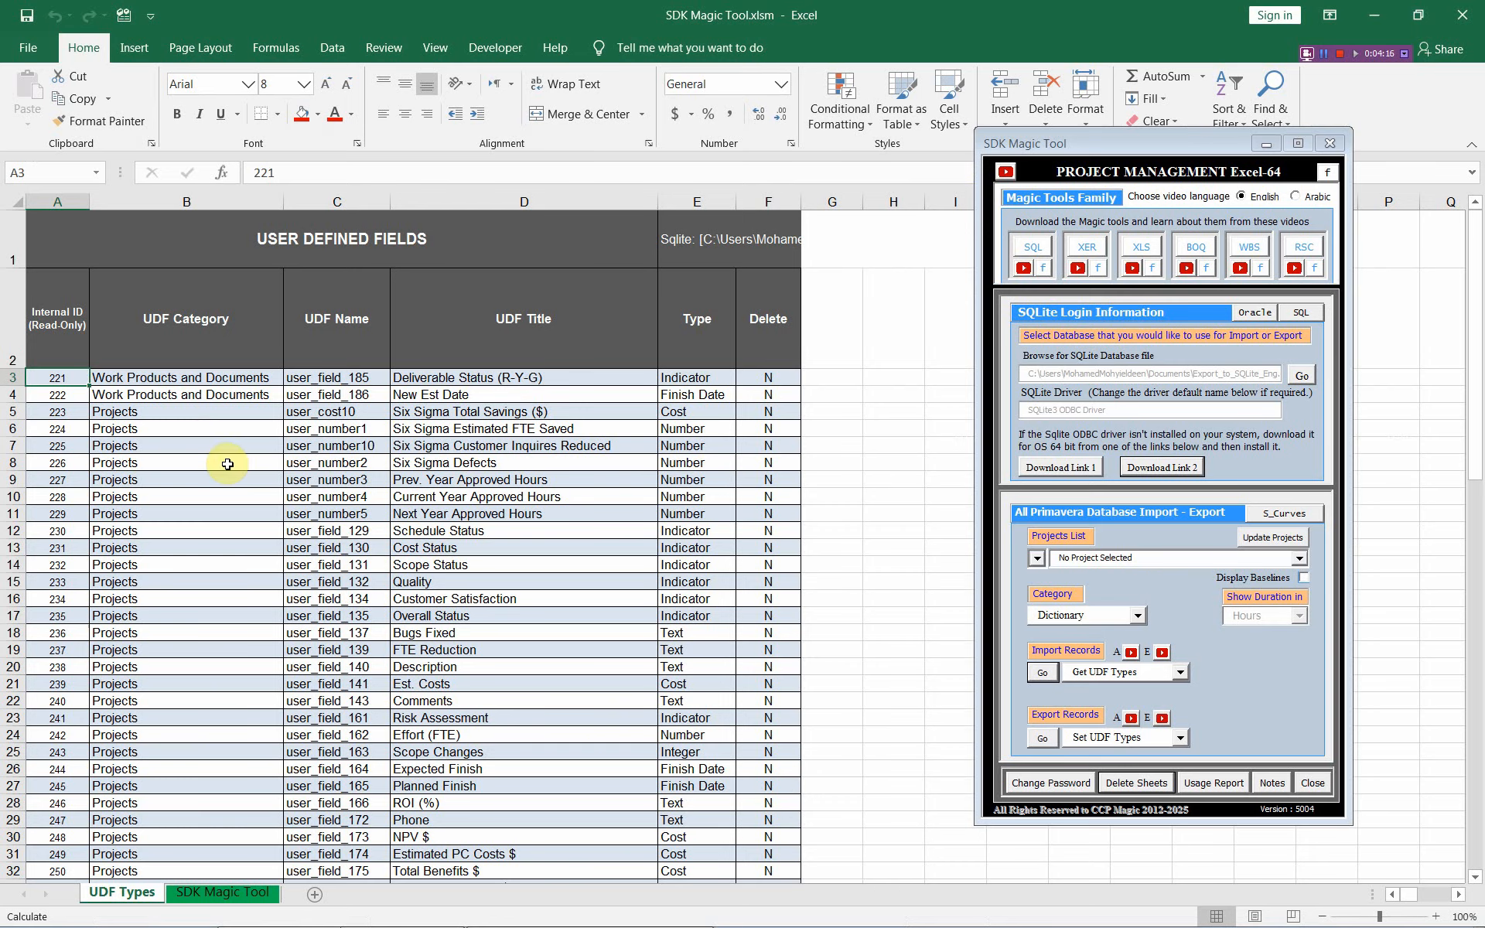
{"action": "left_click", "coordinate": [229, 499]}
{"action": "scroll", "coordinate": [230, 499], "scroll_direction": "down", "scroll_amount": 4}
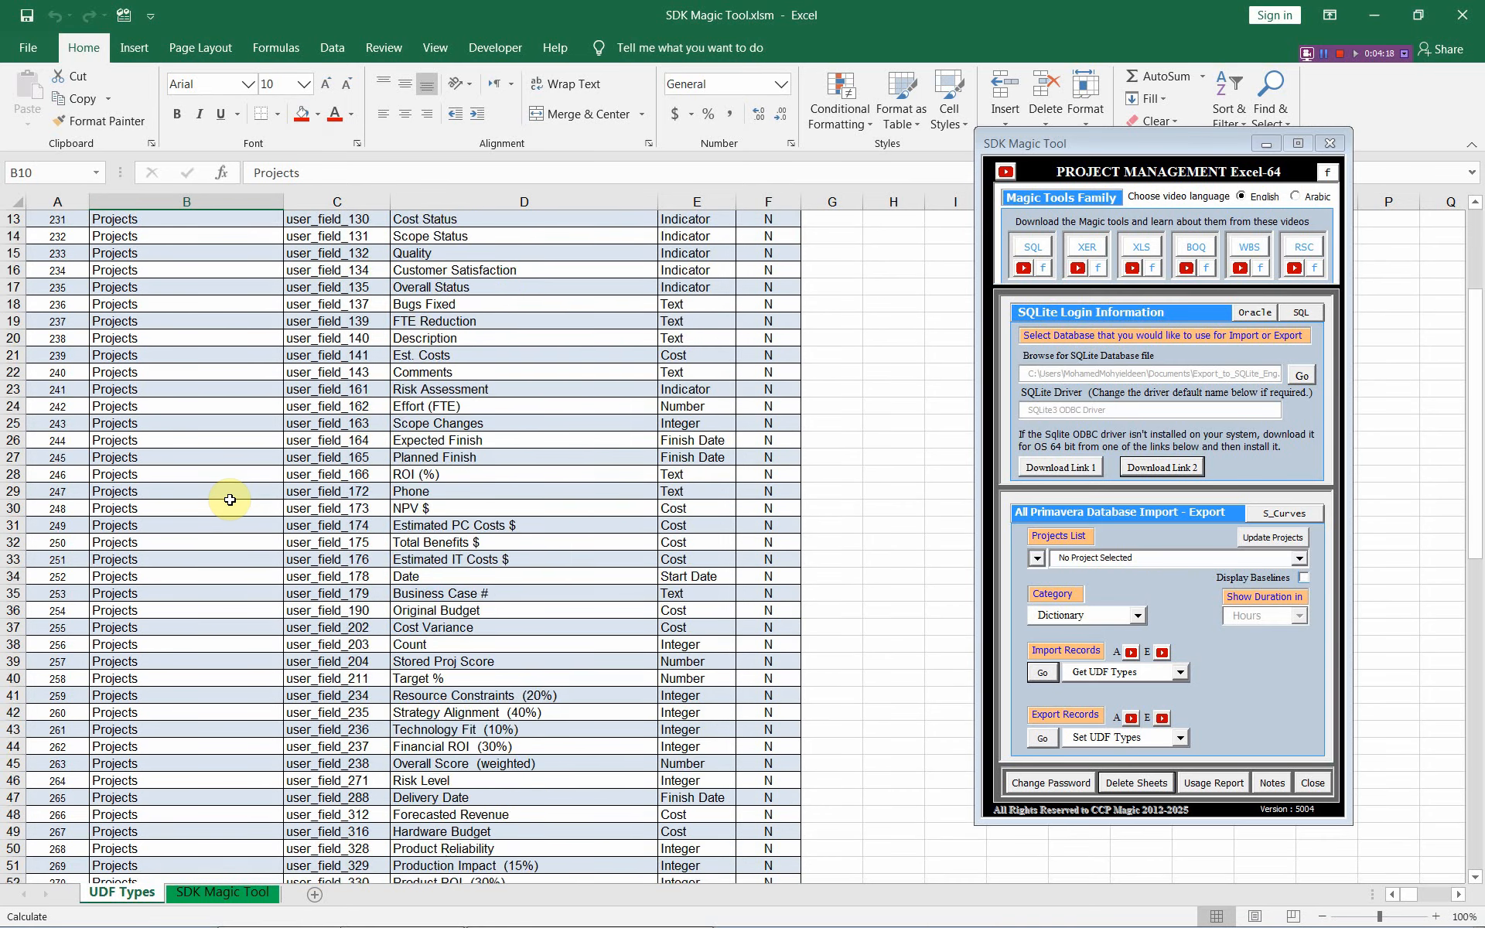
{"action": "scroll", "coordinate": [229, 499], "scroll_direction": "down", "scroll_amount": 13}
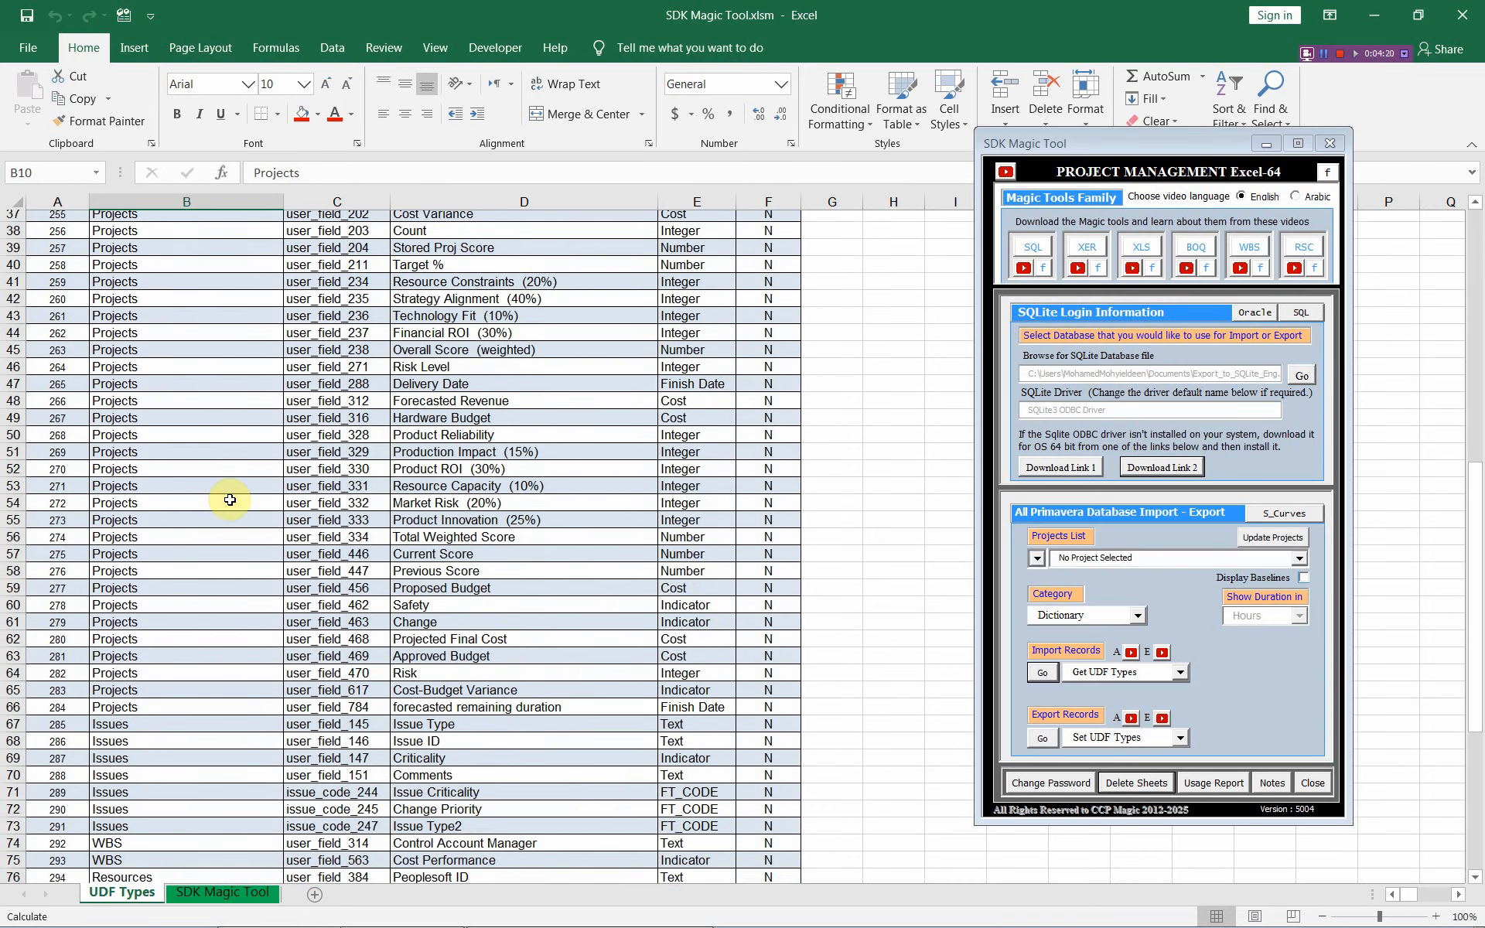
{"action": "scroll", "coordinate": [230, 499], "scroll_direction": "down", "scroll_amount": 9}
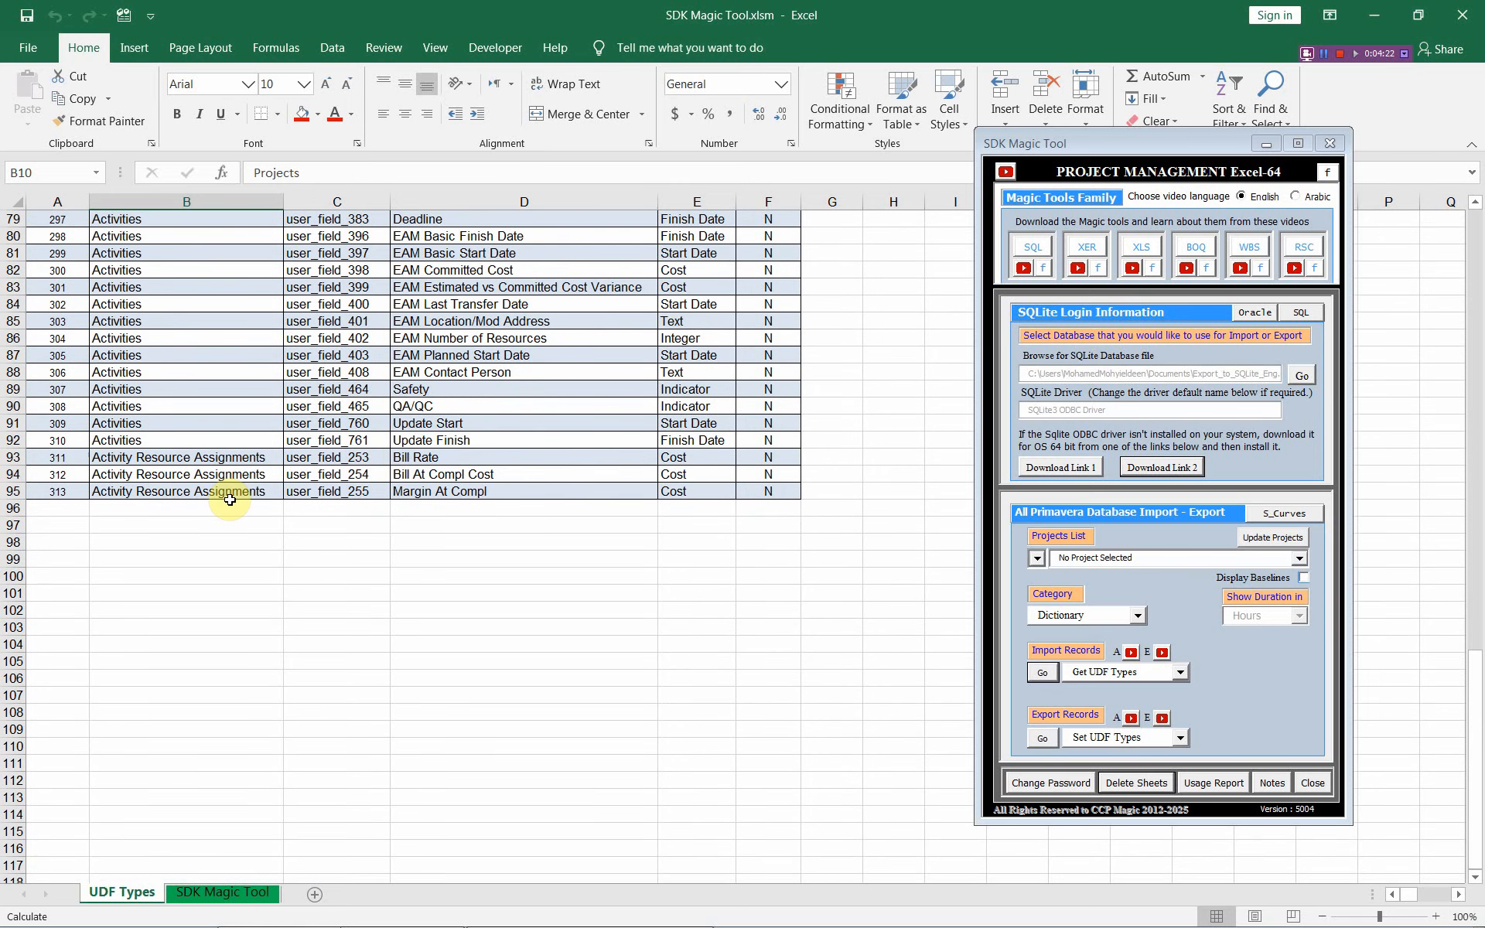
{"action": "left_click", "coordinate": [215, 506]}
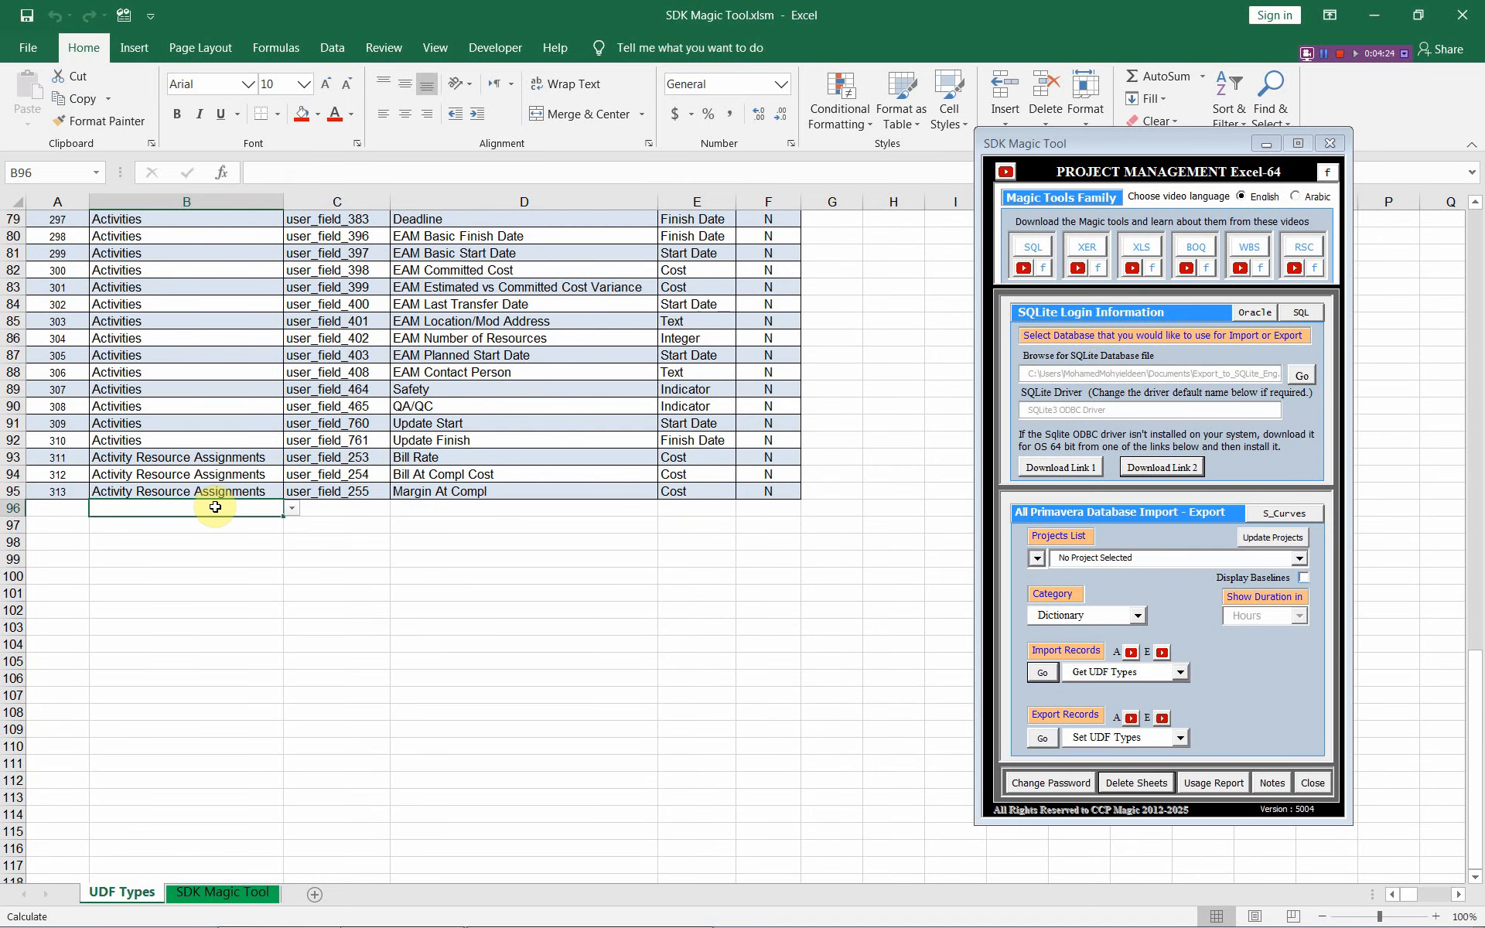
{"action": "left_click", "coordinate": [290, 512]}
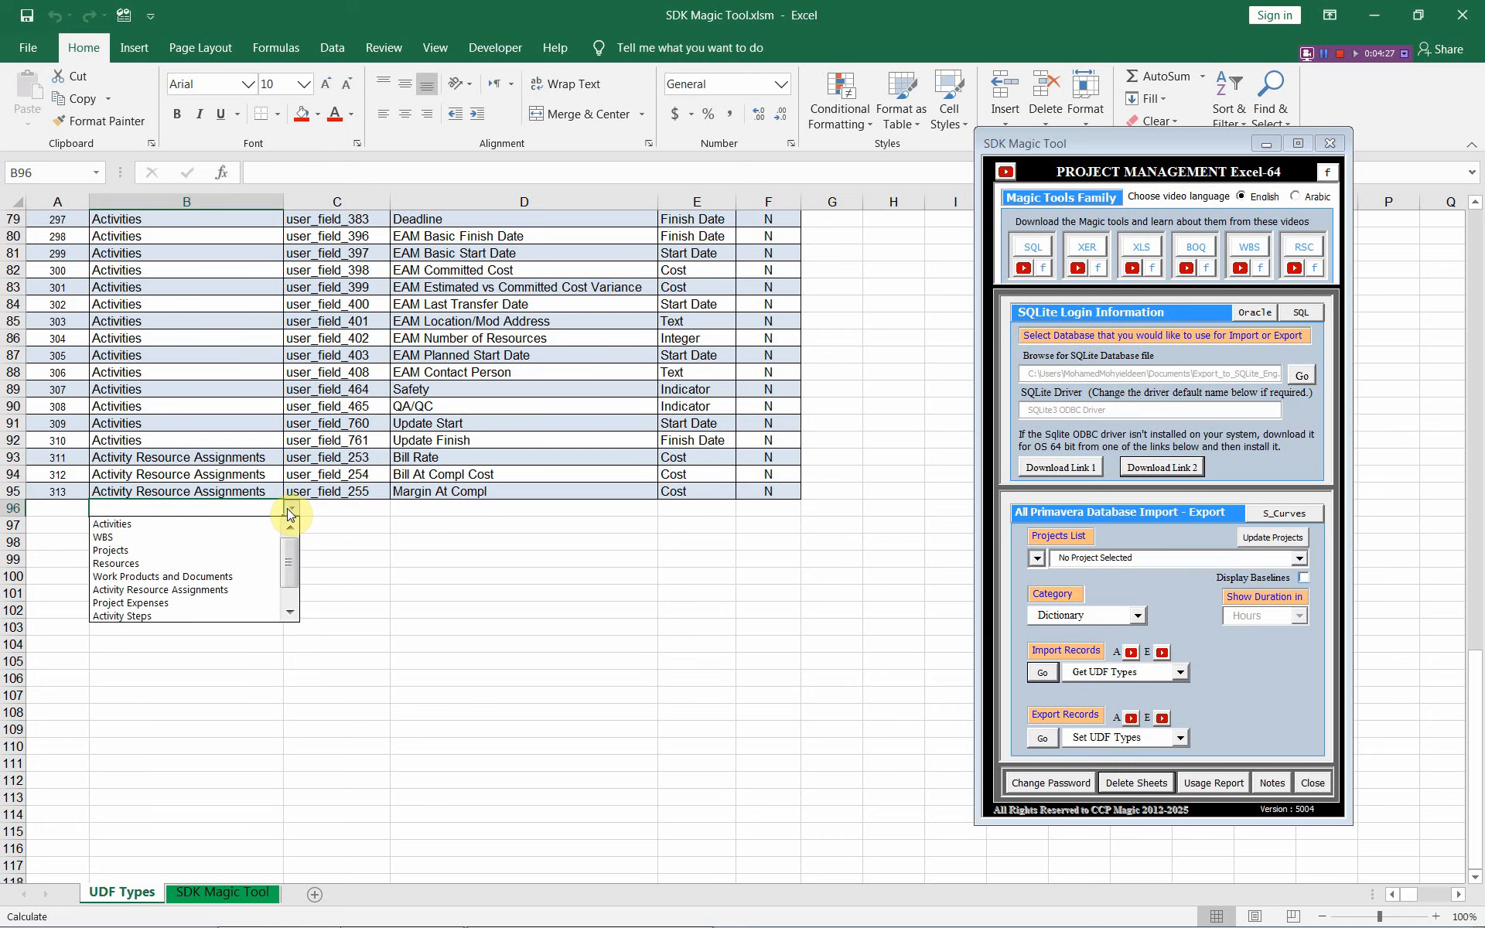
{"action": "left_click", "coordinate": [227, 526]}
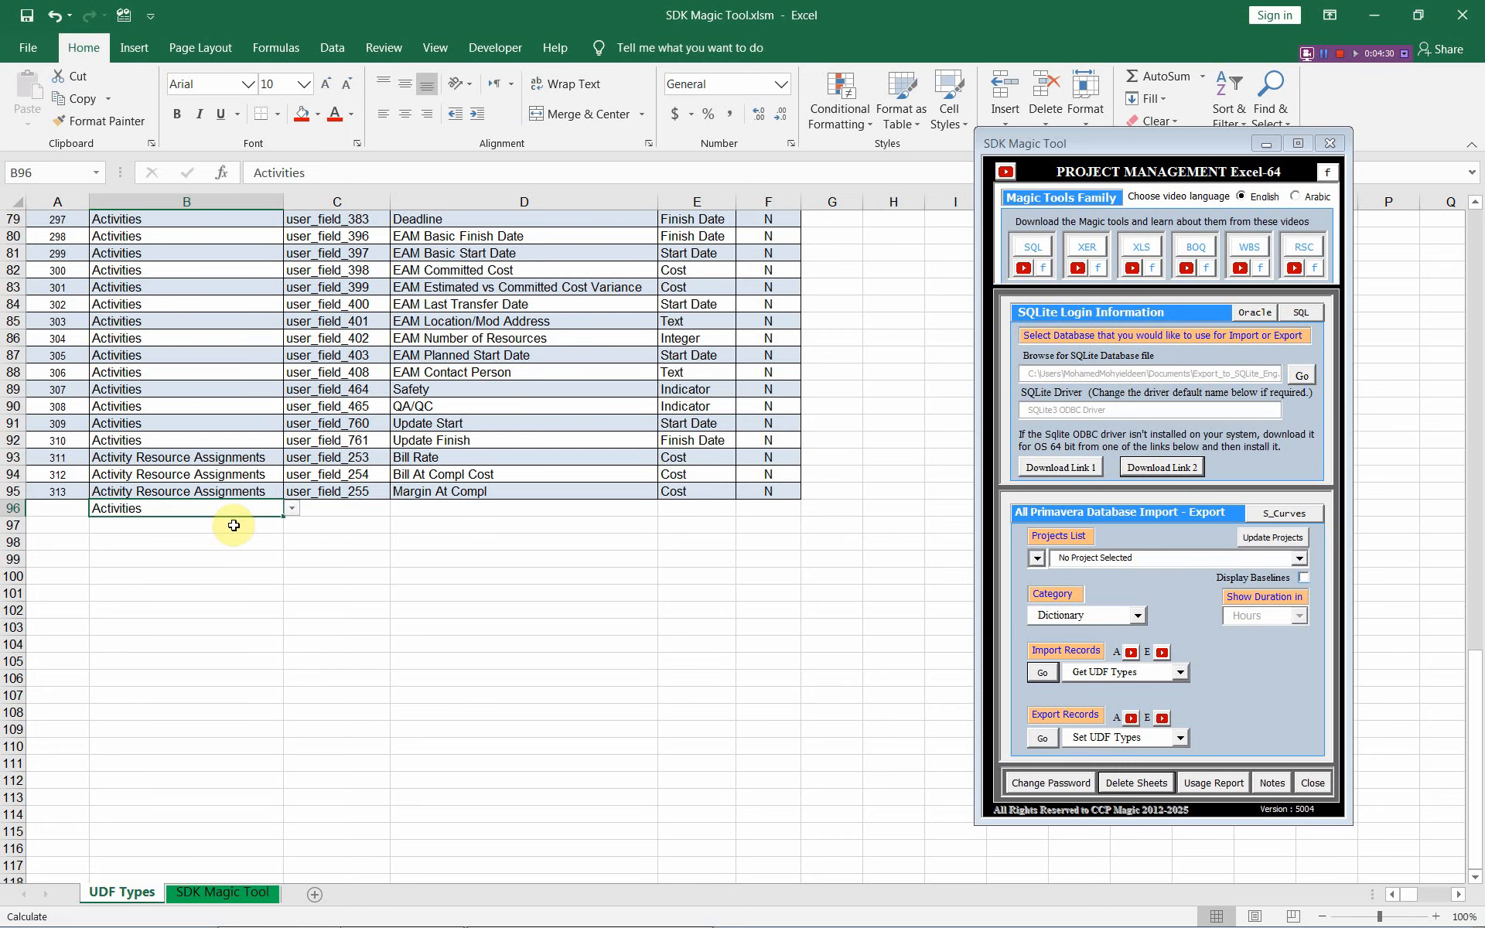
Step: Set the UDF Category of cell B97 to WBS and of cell B98 to Projects
{"action": "left_click", "coordinate": [229, 526]}
{"action": "left_click", "coordinate": [298, 532]}
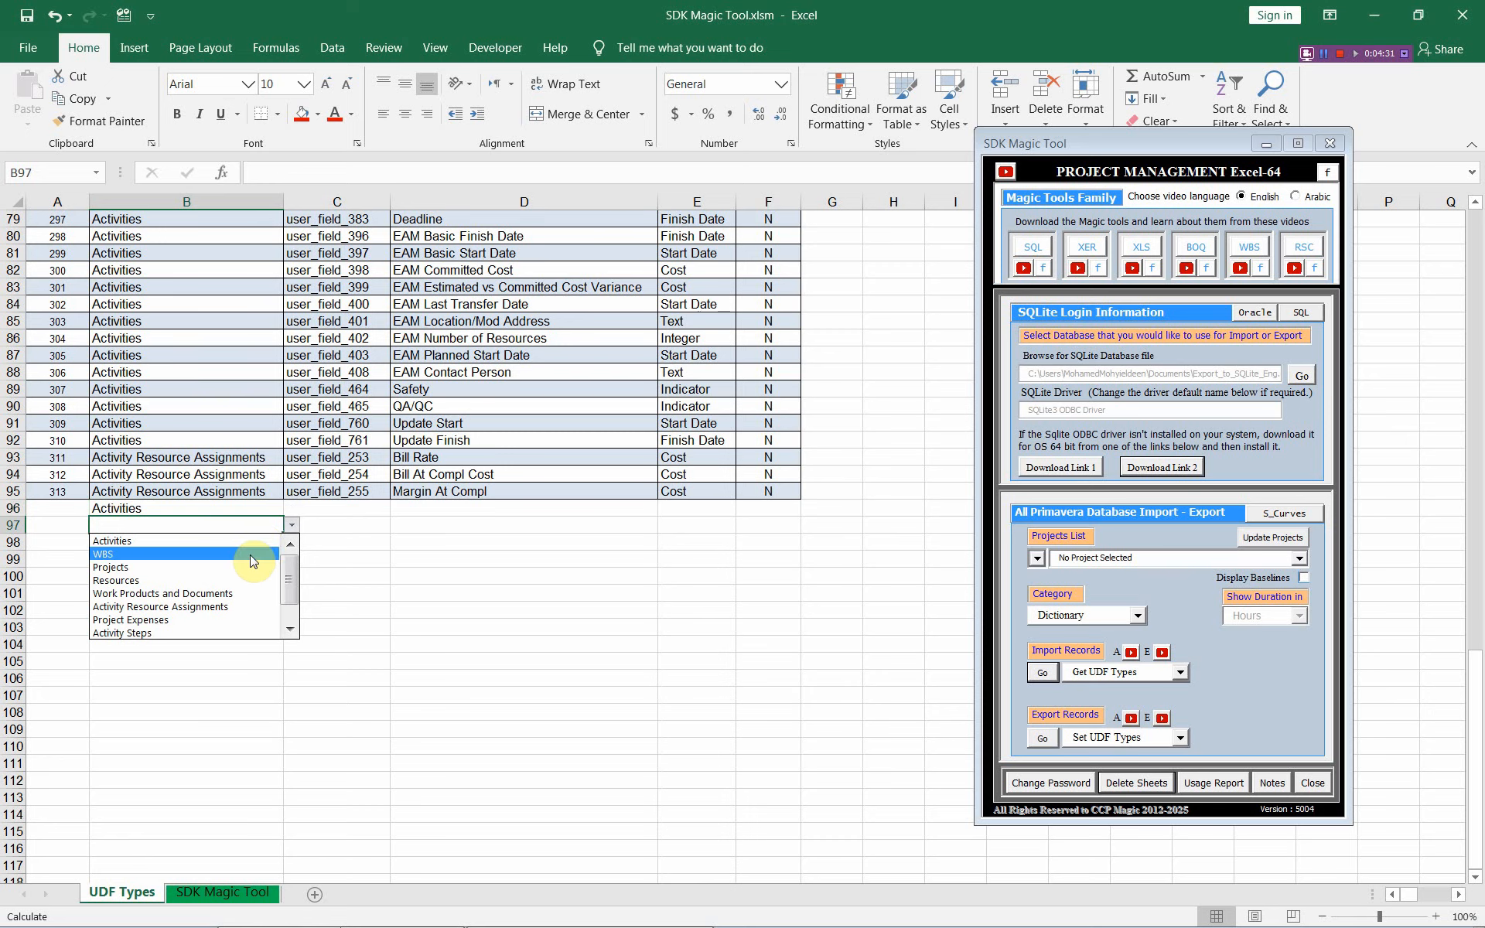
{"action": "left_click", "coordinate": [248, 554]}
{"action": "left_click", "coordinate": [242, 541]}
{"action": "left_click", "coordinate": [291, 542]}
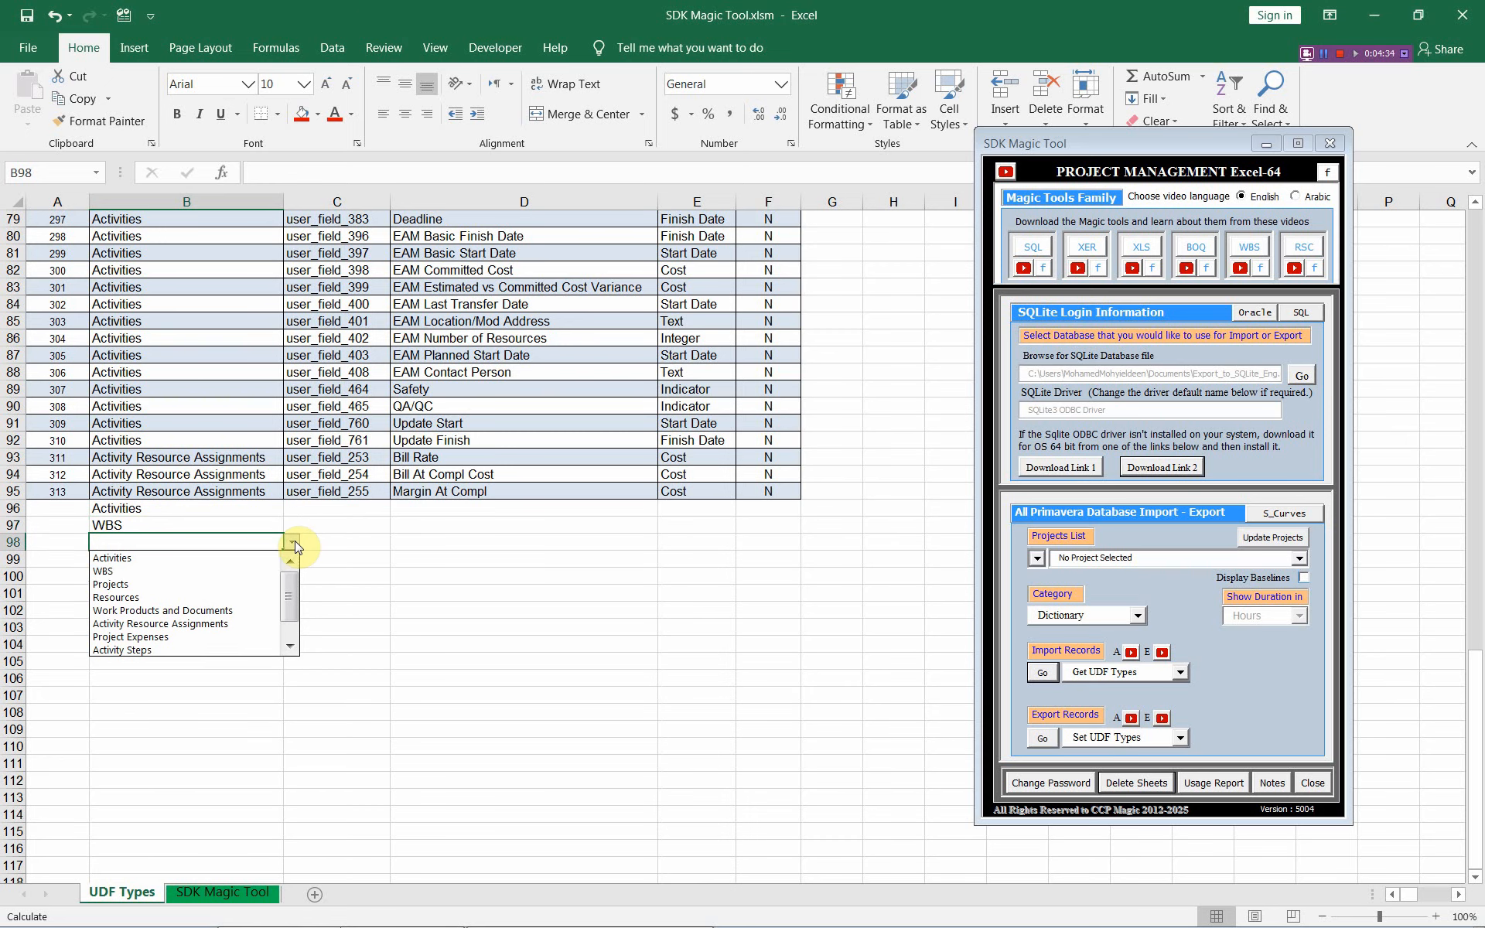
{"action": "left_click", "coordinate": [253, 584]}
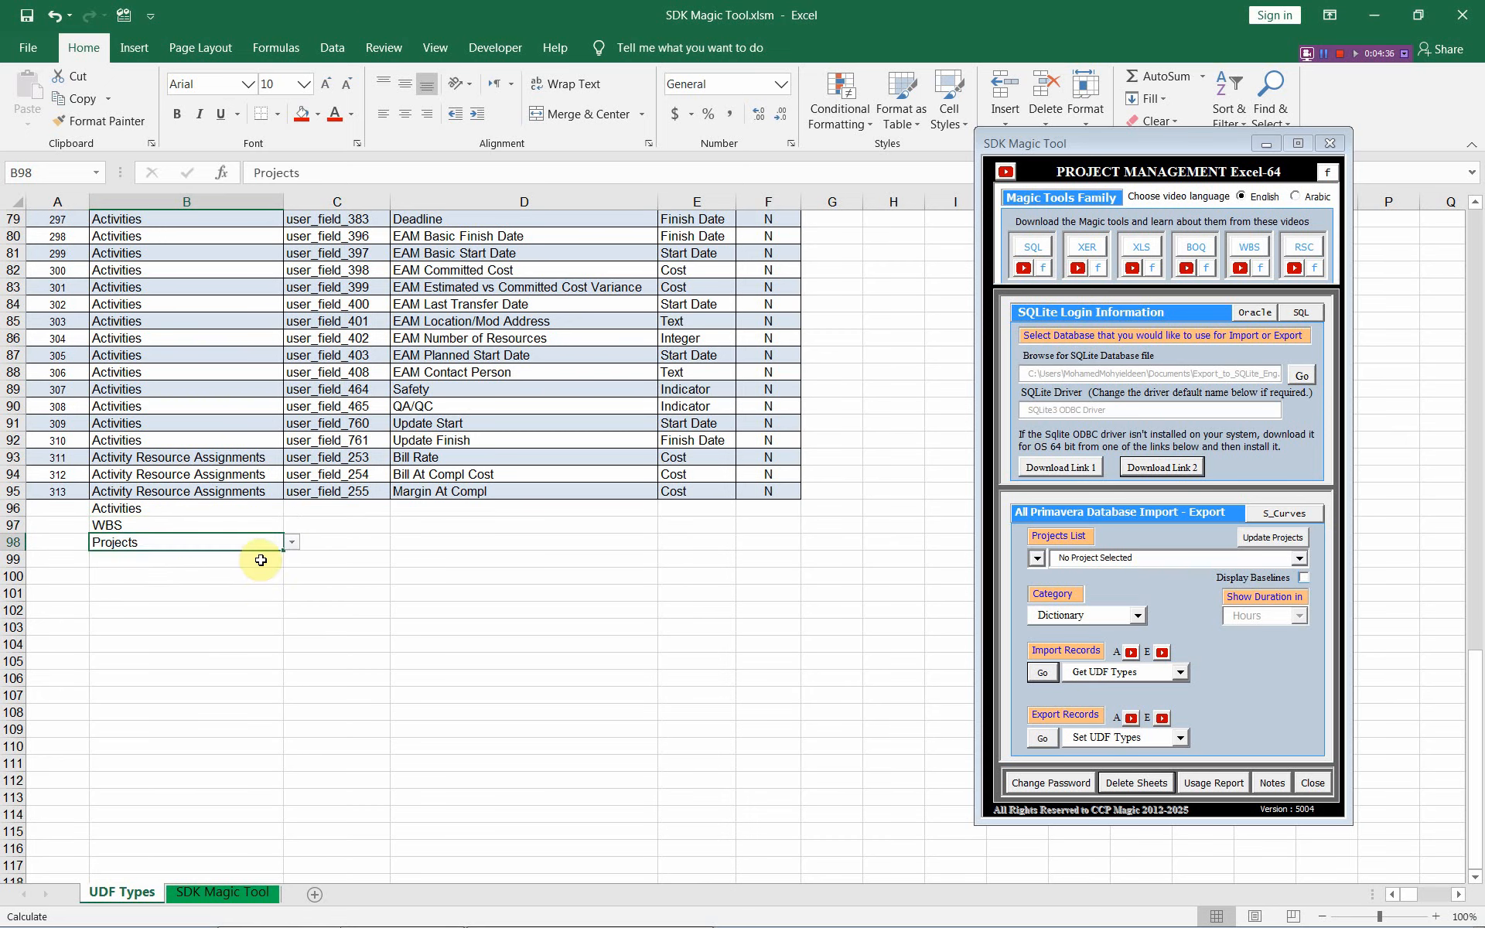
Step: Set the UDF Category of cell B99 to Resources and of cell B100 to Work Products and Documents
{"action": "left_click", "coordinate": [271, 559]}
{"action": "left_click", "coordinate": [290, 559]}
{"action": "left_click", "coordinate": [239, 602]}
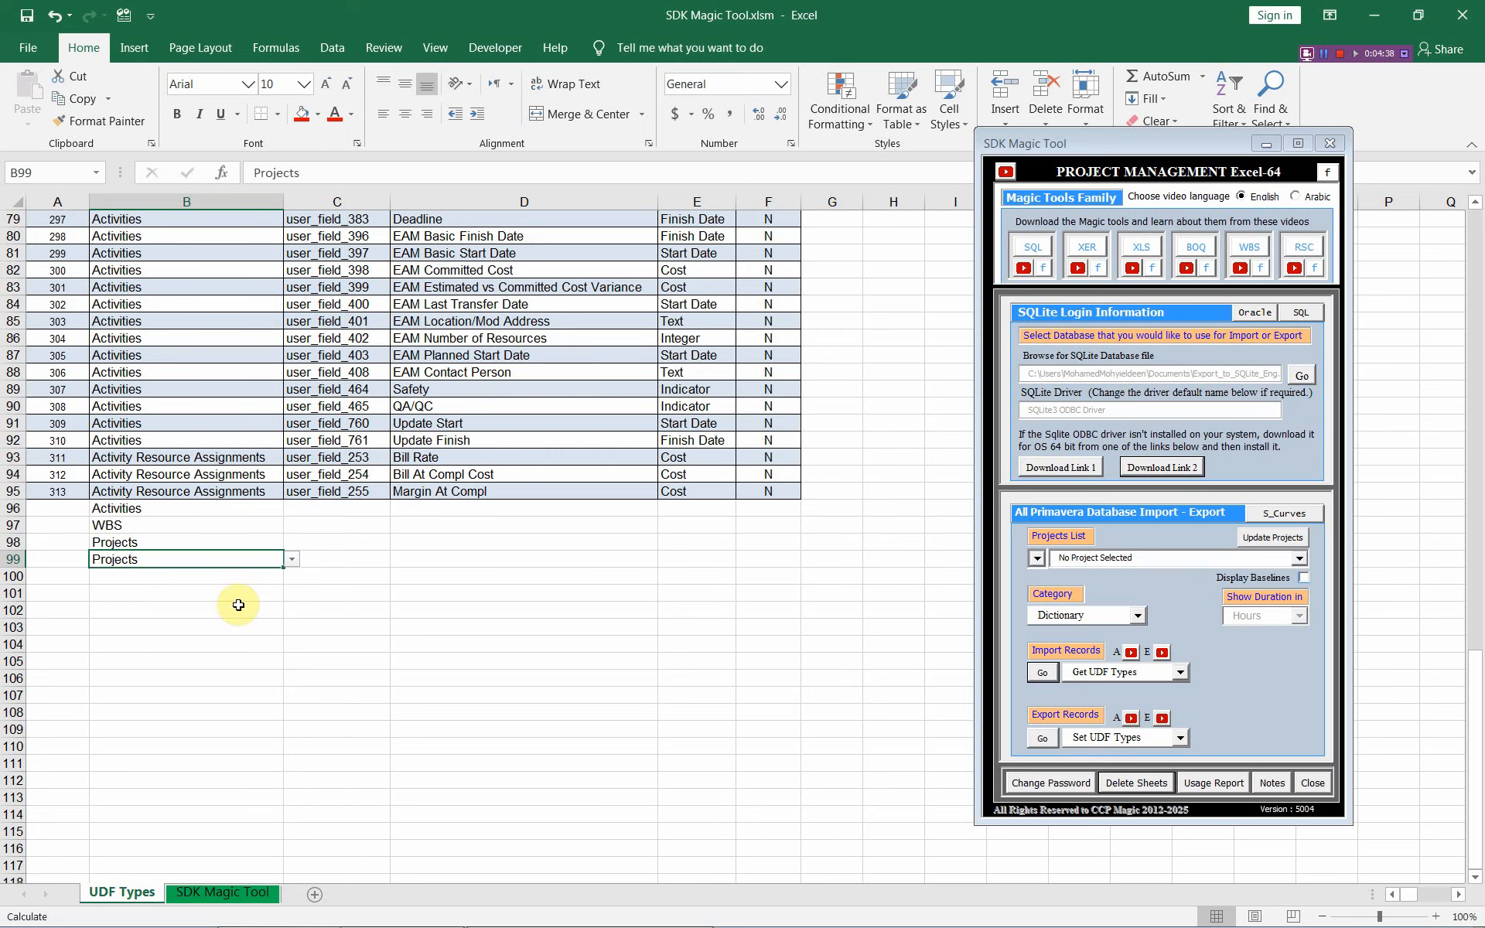
{"action": "left_click", "coordinate": [288, 562]}
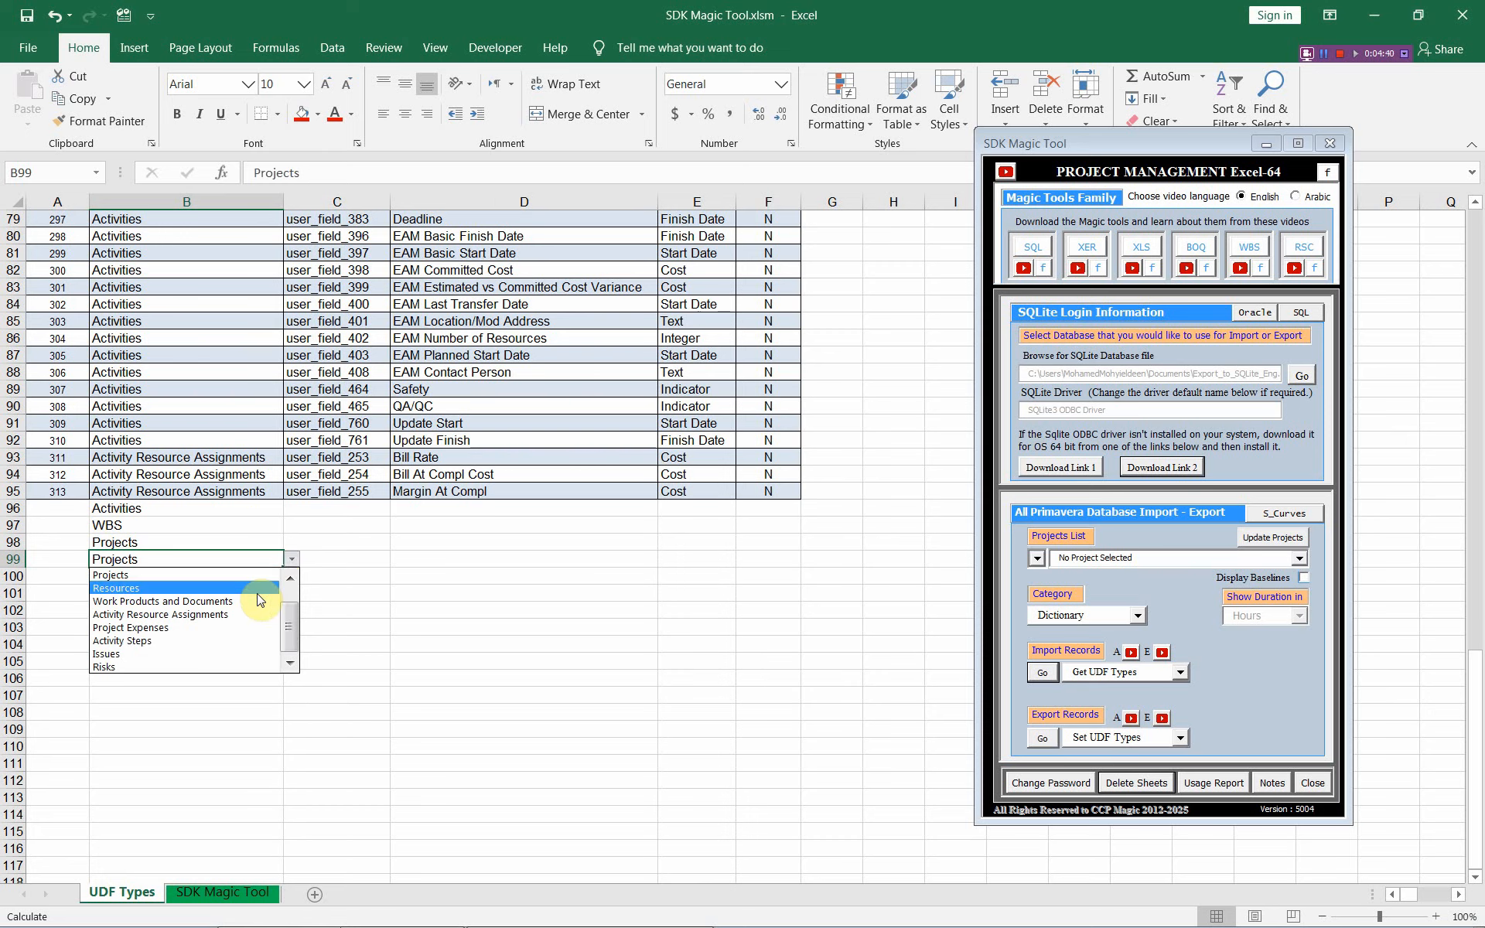
{"action": "left_click", "coordinate": [256, 587]}
{"action": "left_click", "coordinate": [238, 576]}
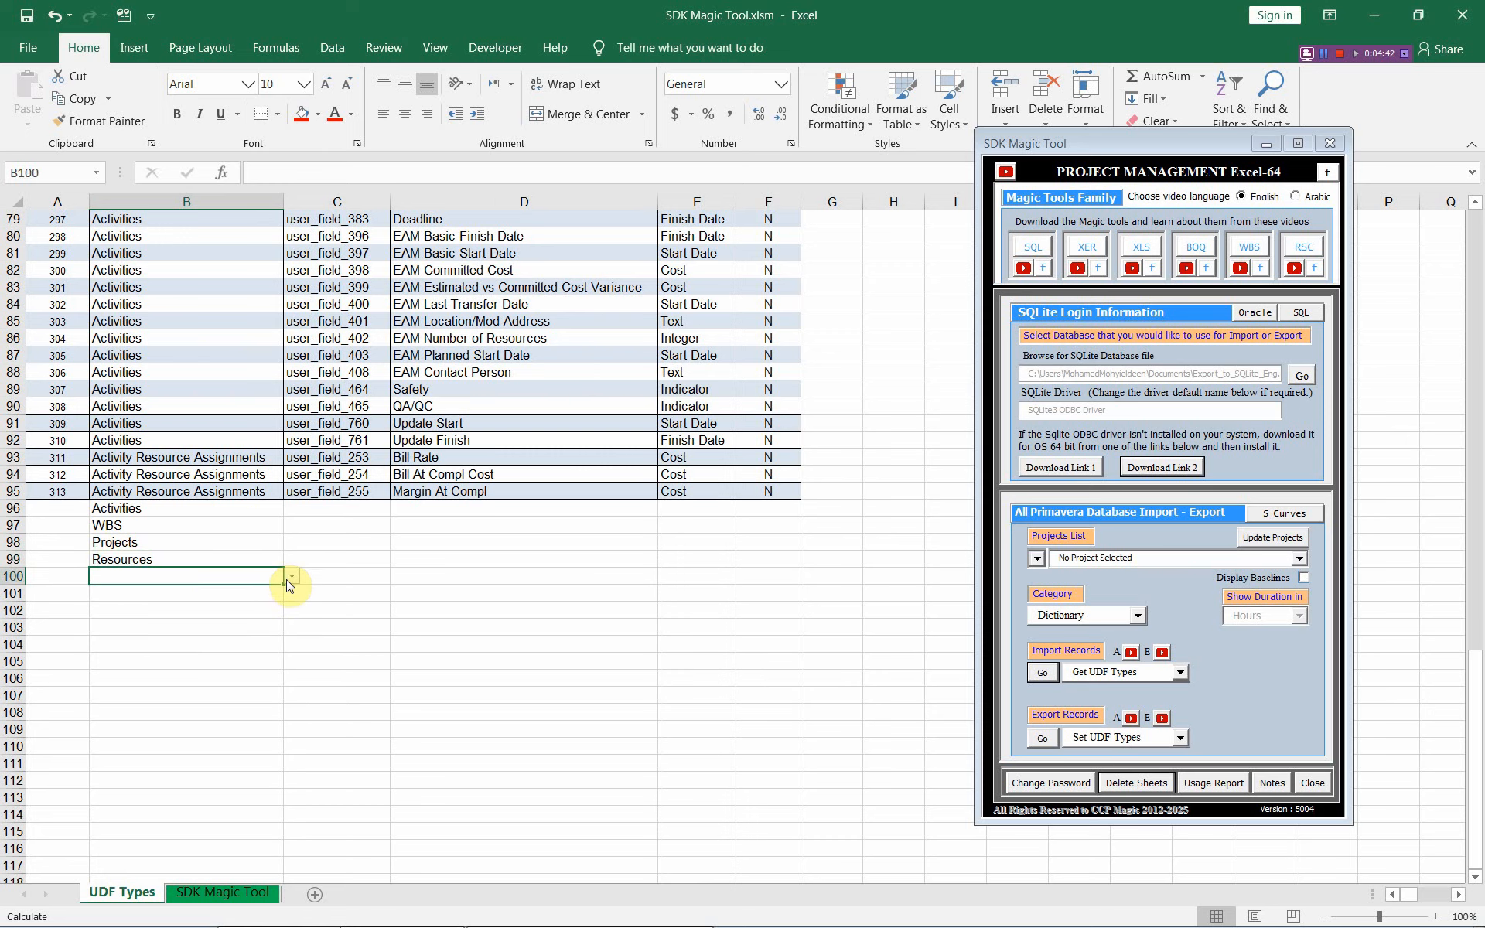
{"action": "left_click", "coordinate": [288, 579]}
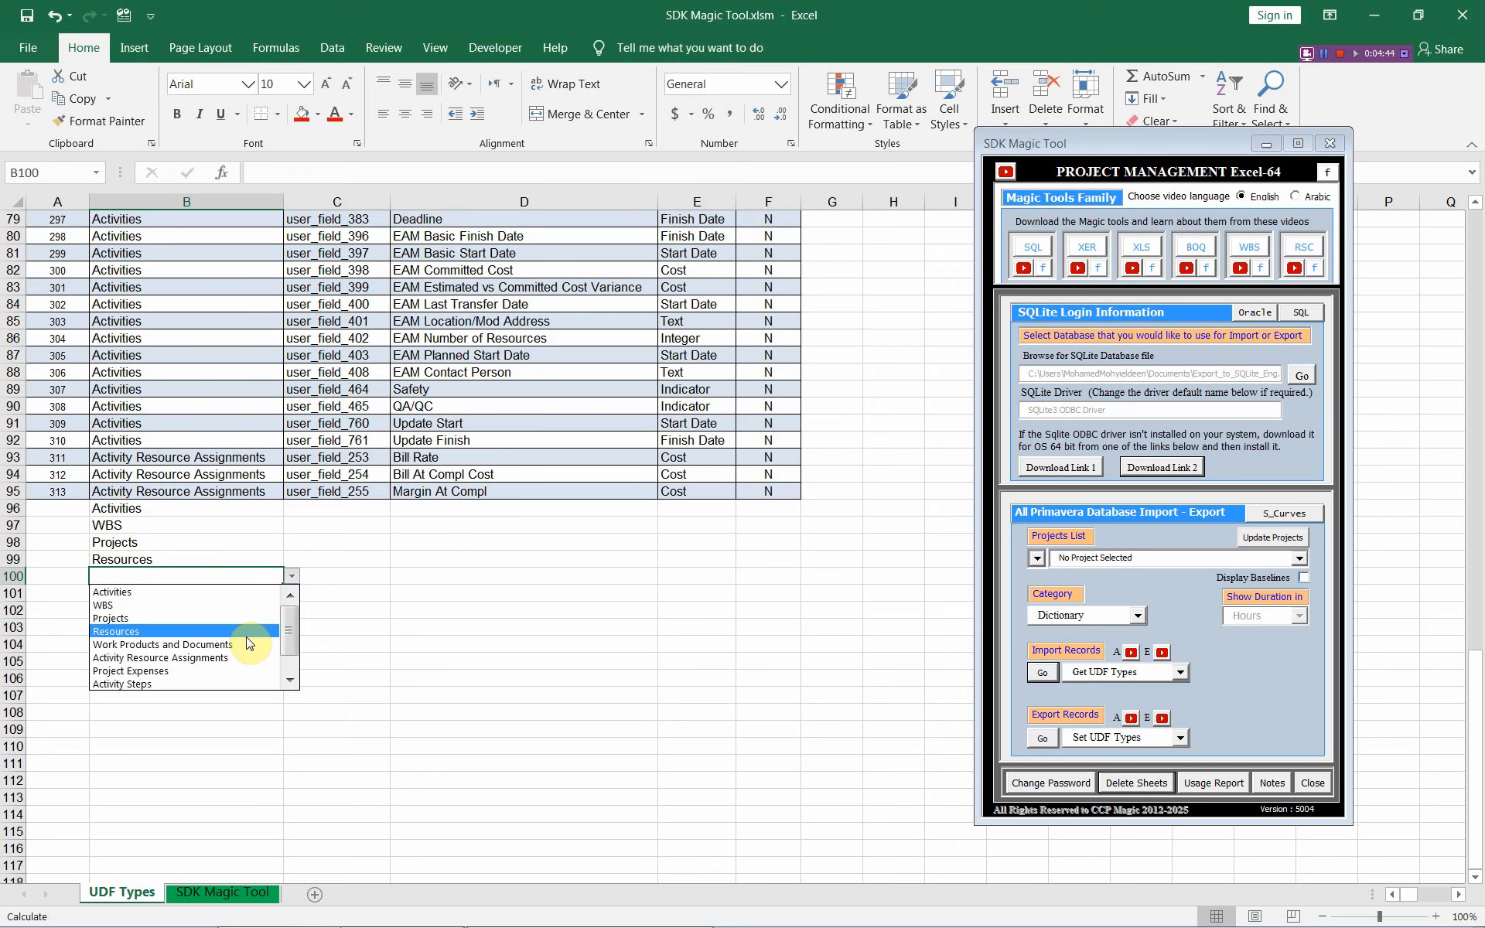
{"action": "left_click", "coordinate": [246, 643]}
Step: Set the UDF Category of cell B101 to Activity Resource Assignments and of cell B102 to Project Expenses
{"action": "left_click", "coordinate": [279, 595]}
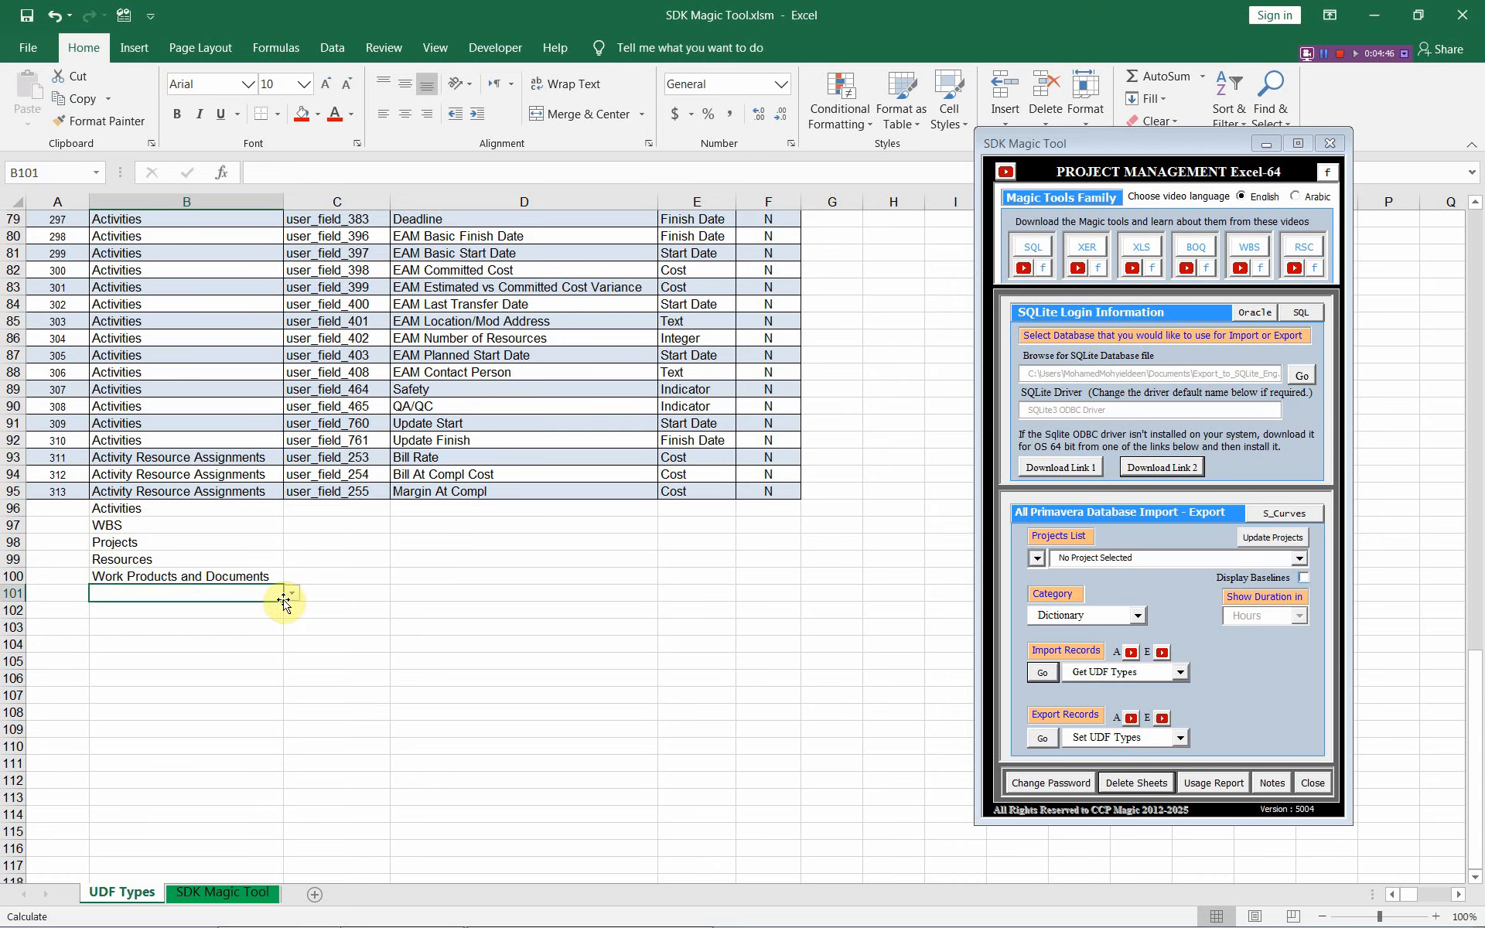
{"action": "left_click", "coordinate": [291, 596]}
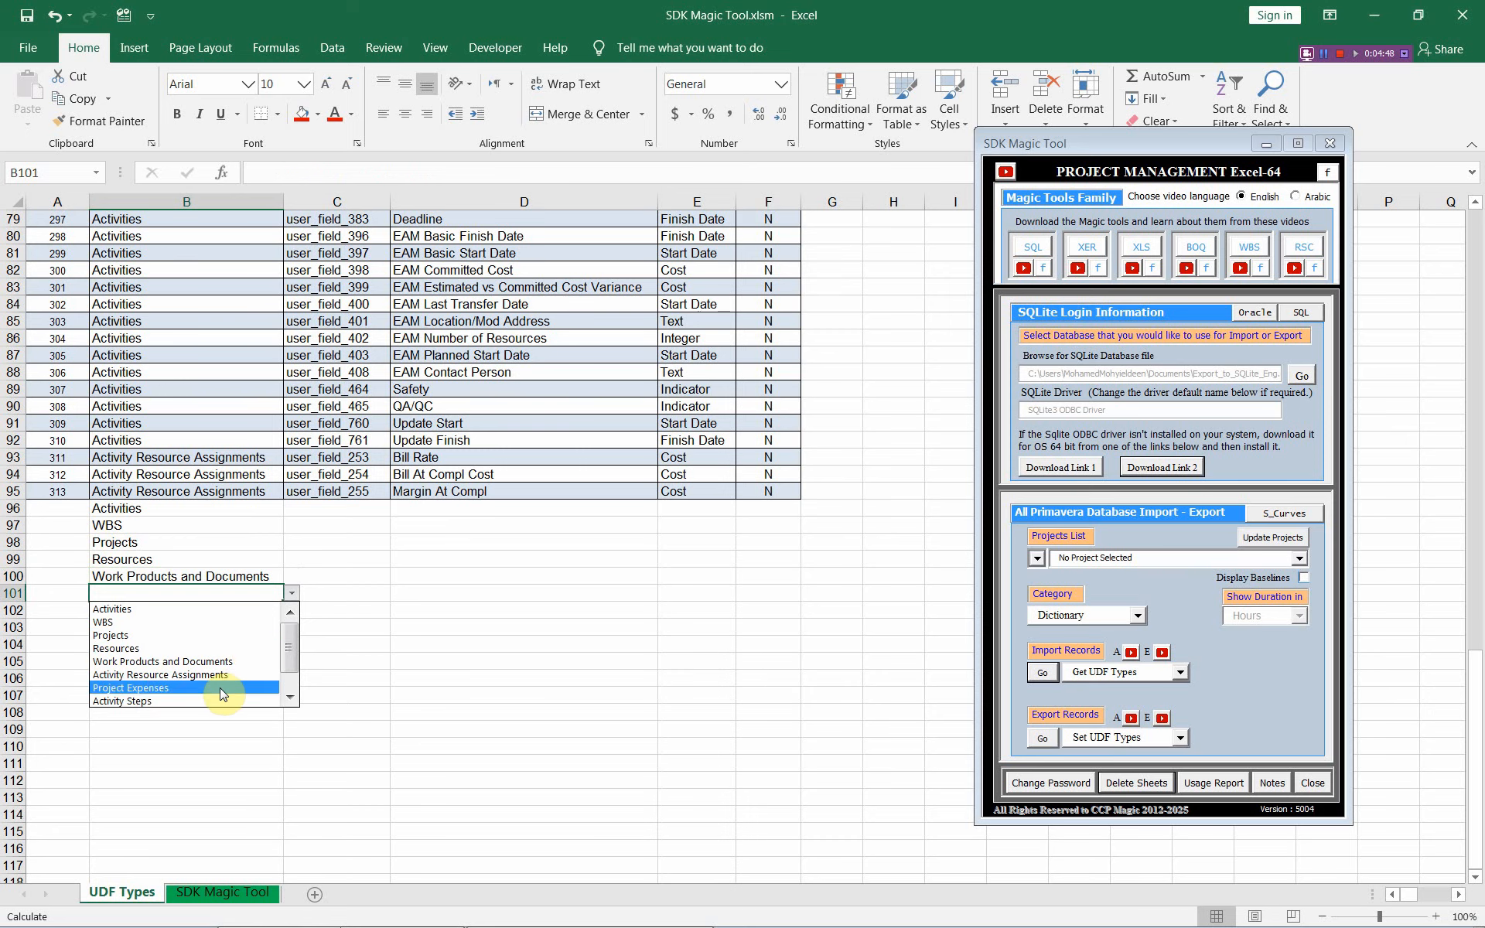
{"action": "left_click", "coordinate": [217, 675]}
{"action": "left_click", "coordinate": [280, 610]}
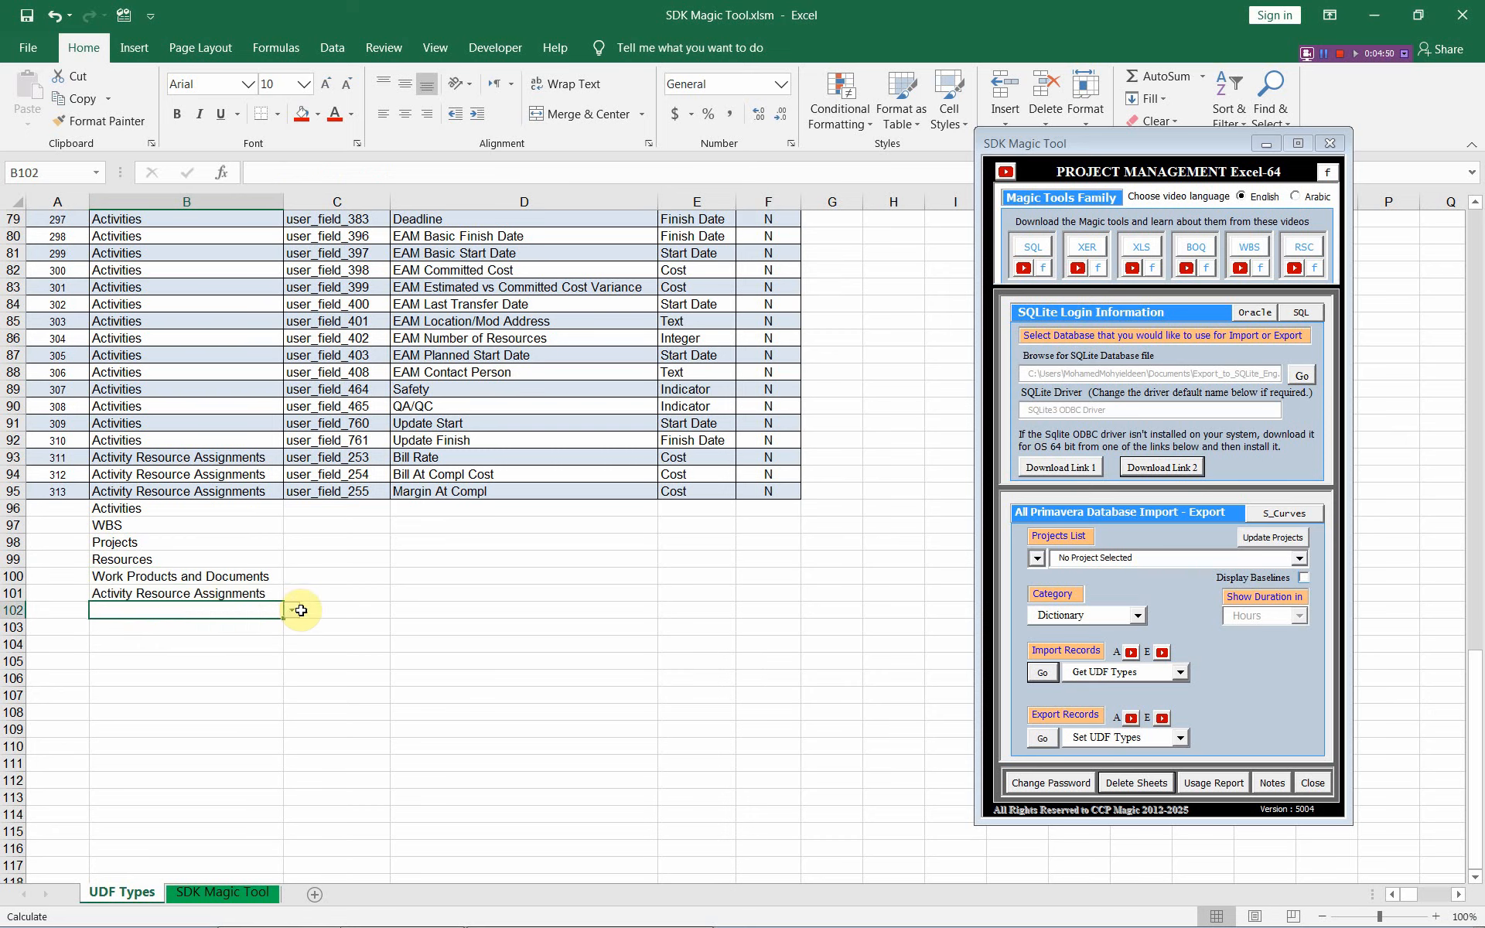
{"action": "left_click", "coordinate": [291, 610]}
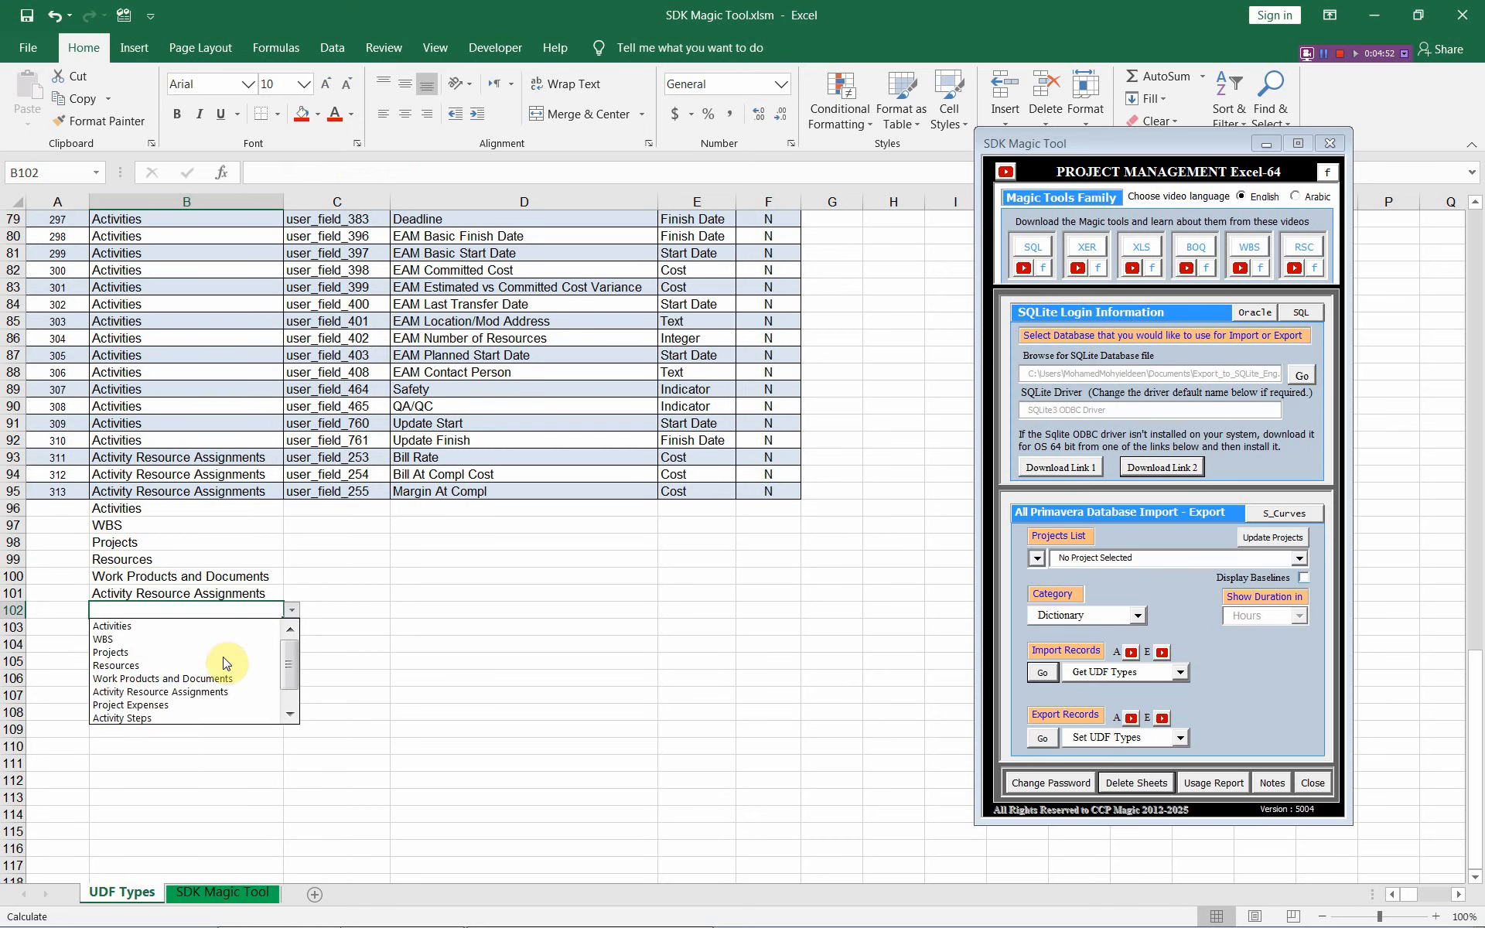
{"action": "left_click", "coordinate": [214, 704]}
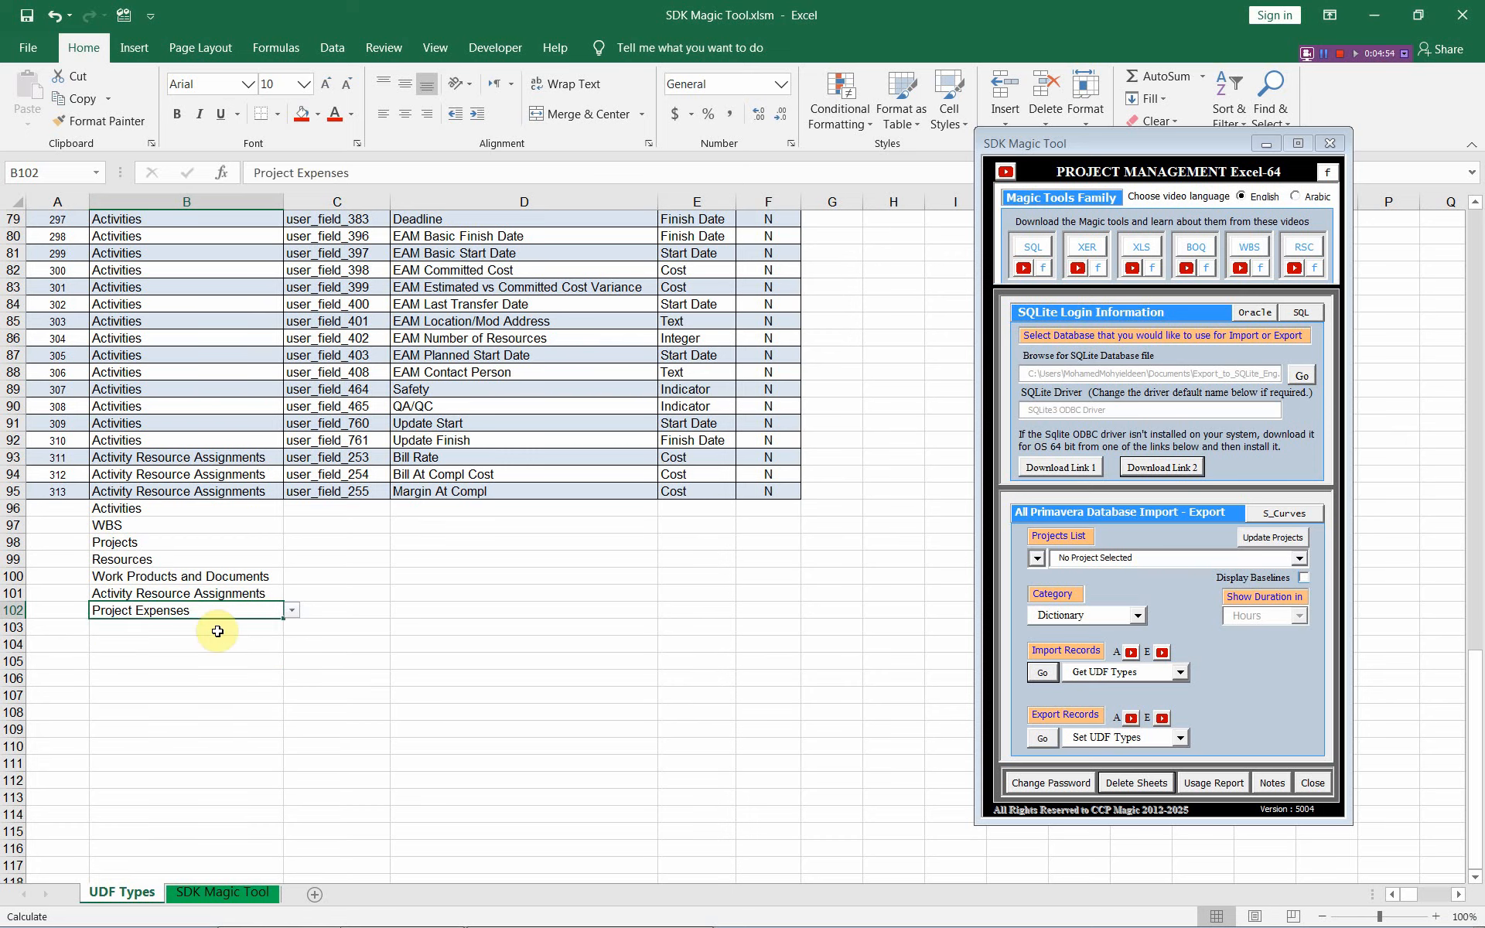
Step: Set the UDF Category of cell B103 to Activity Steps and of cell B104 to Issues
{"action": "left_click", "coordinate": [280, 629]}
{"action": "left_click", "coordinate": [291, 627]}
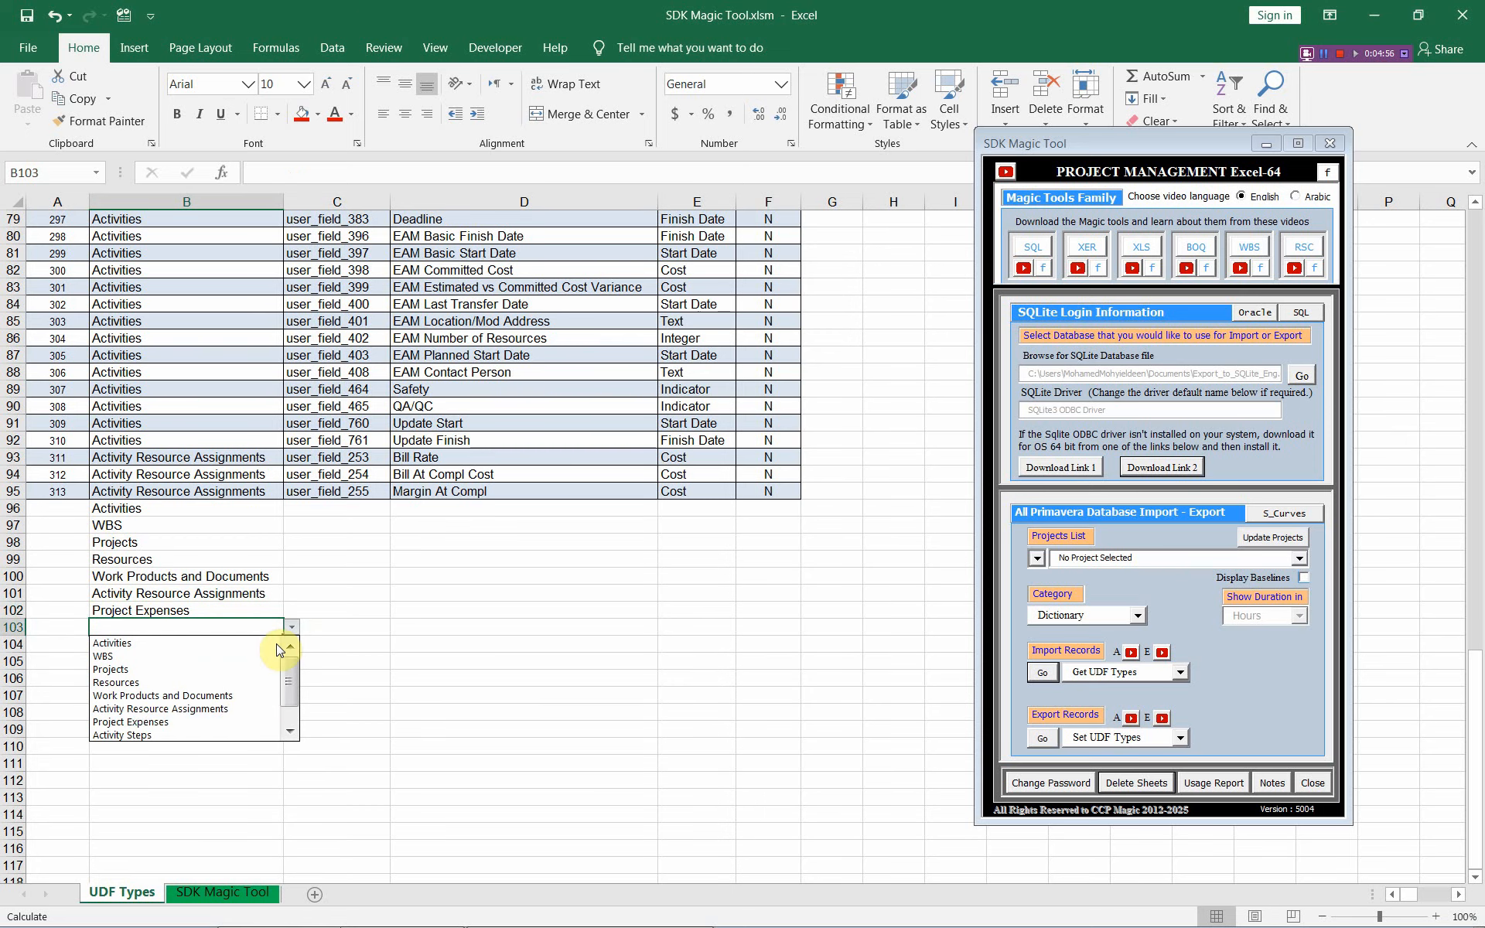
{"action": "left_click", "coordinate": [231, 734]}
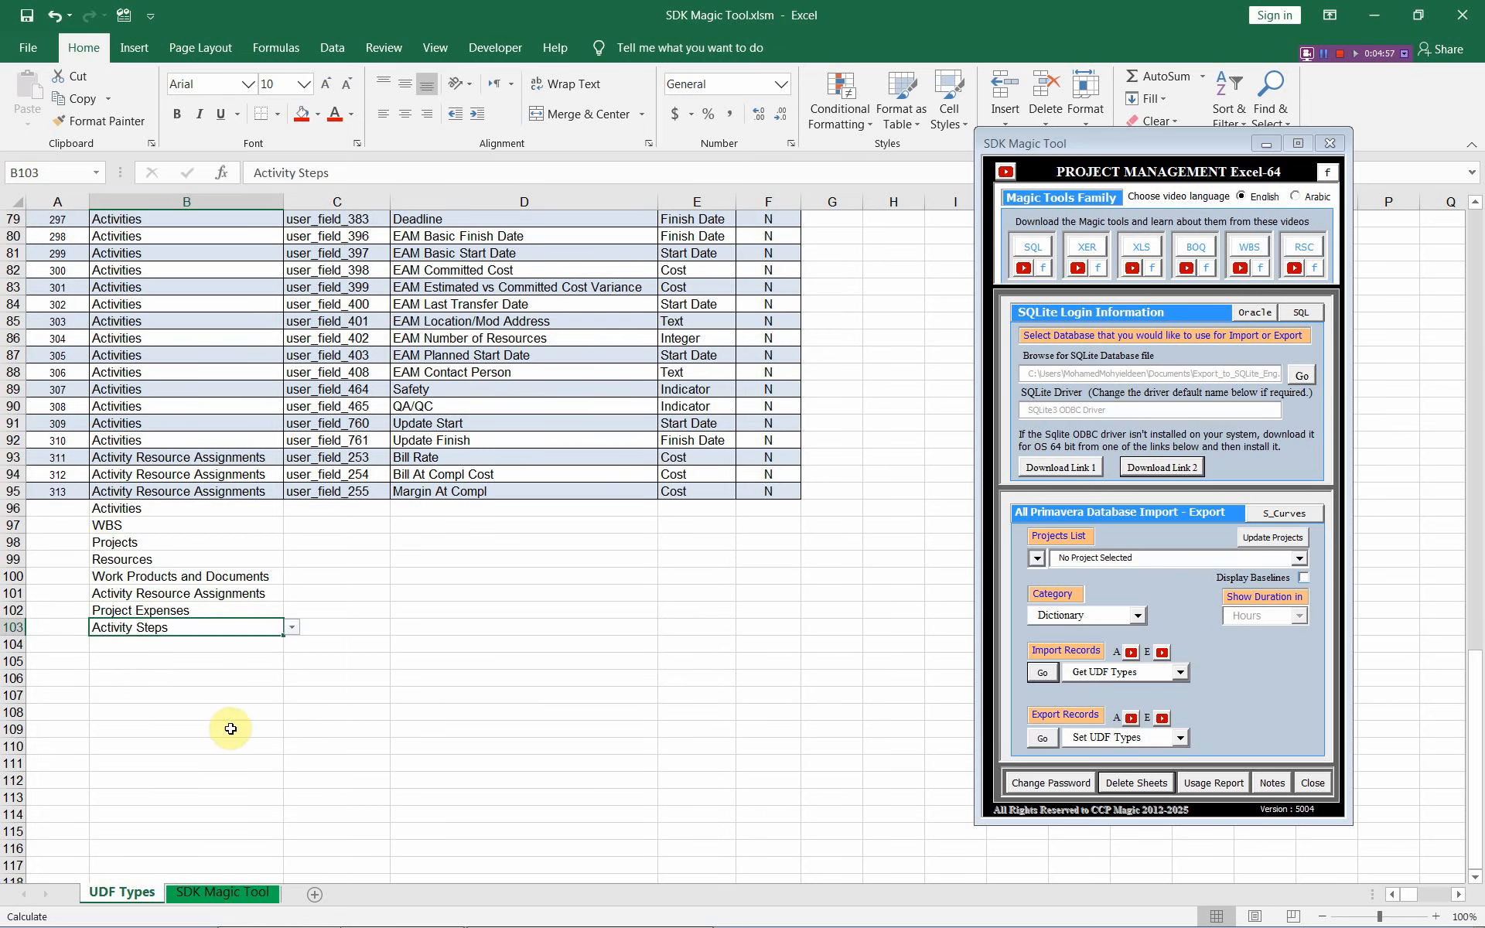
{"action": "left_click", "coordinate": [248, 643]}
{"action": "left_click", "coordinate": [291, 644]}
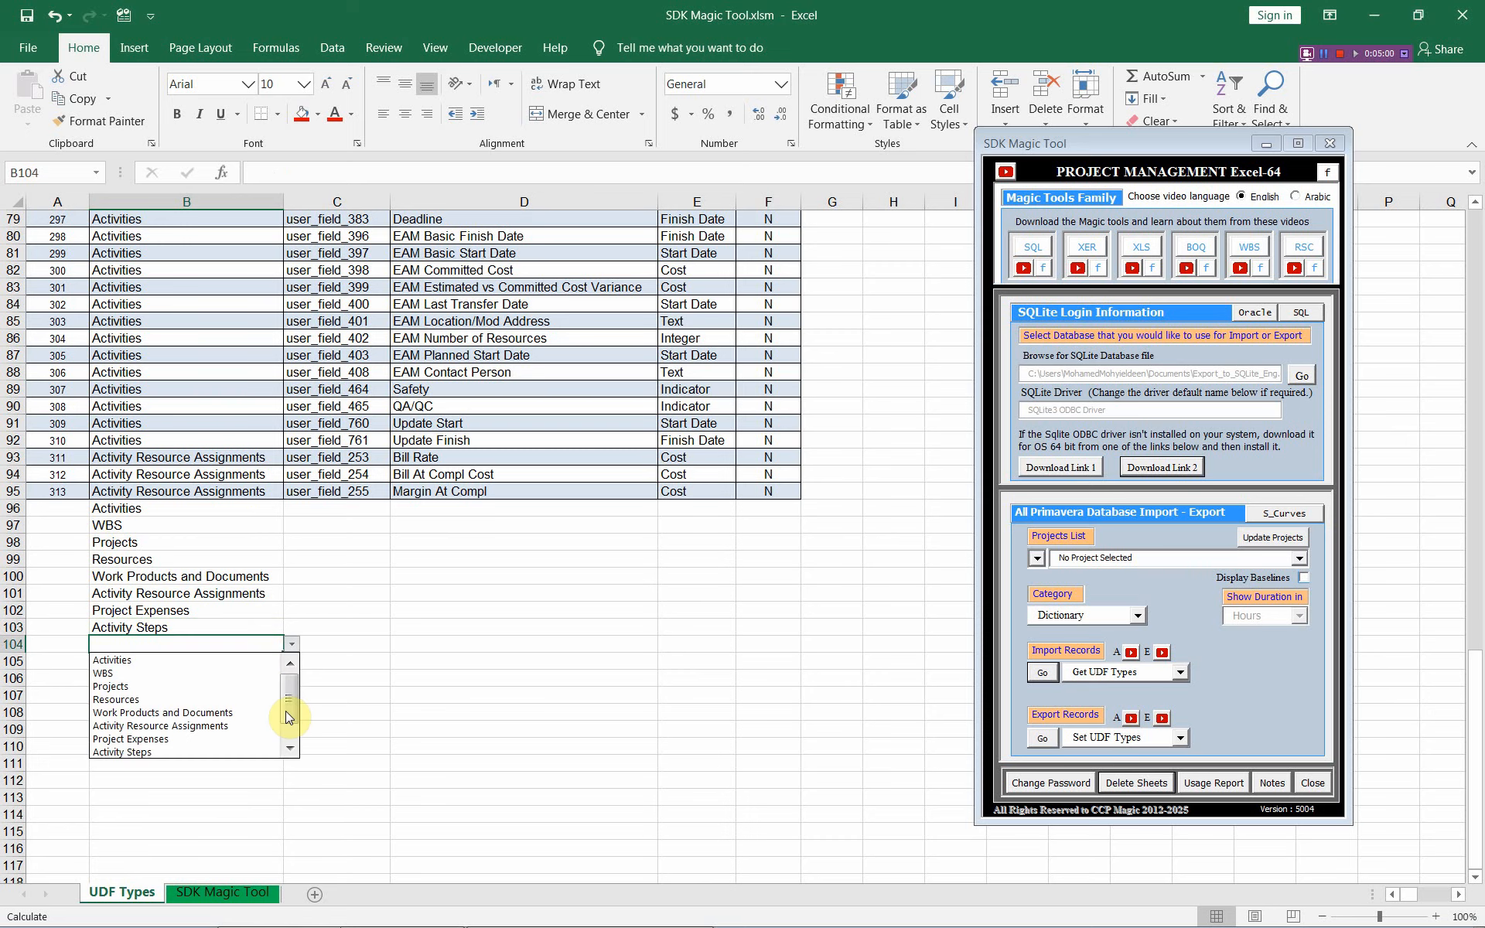
{"action": "left_click", "coordinate": [291, 750]}
{"action": "left_click", "coordinate": [292, 750]}
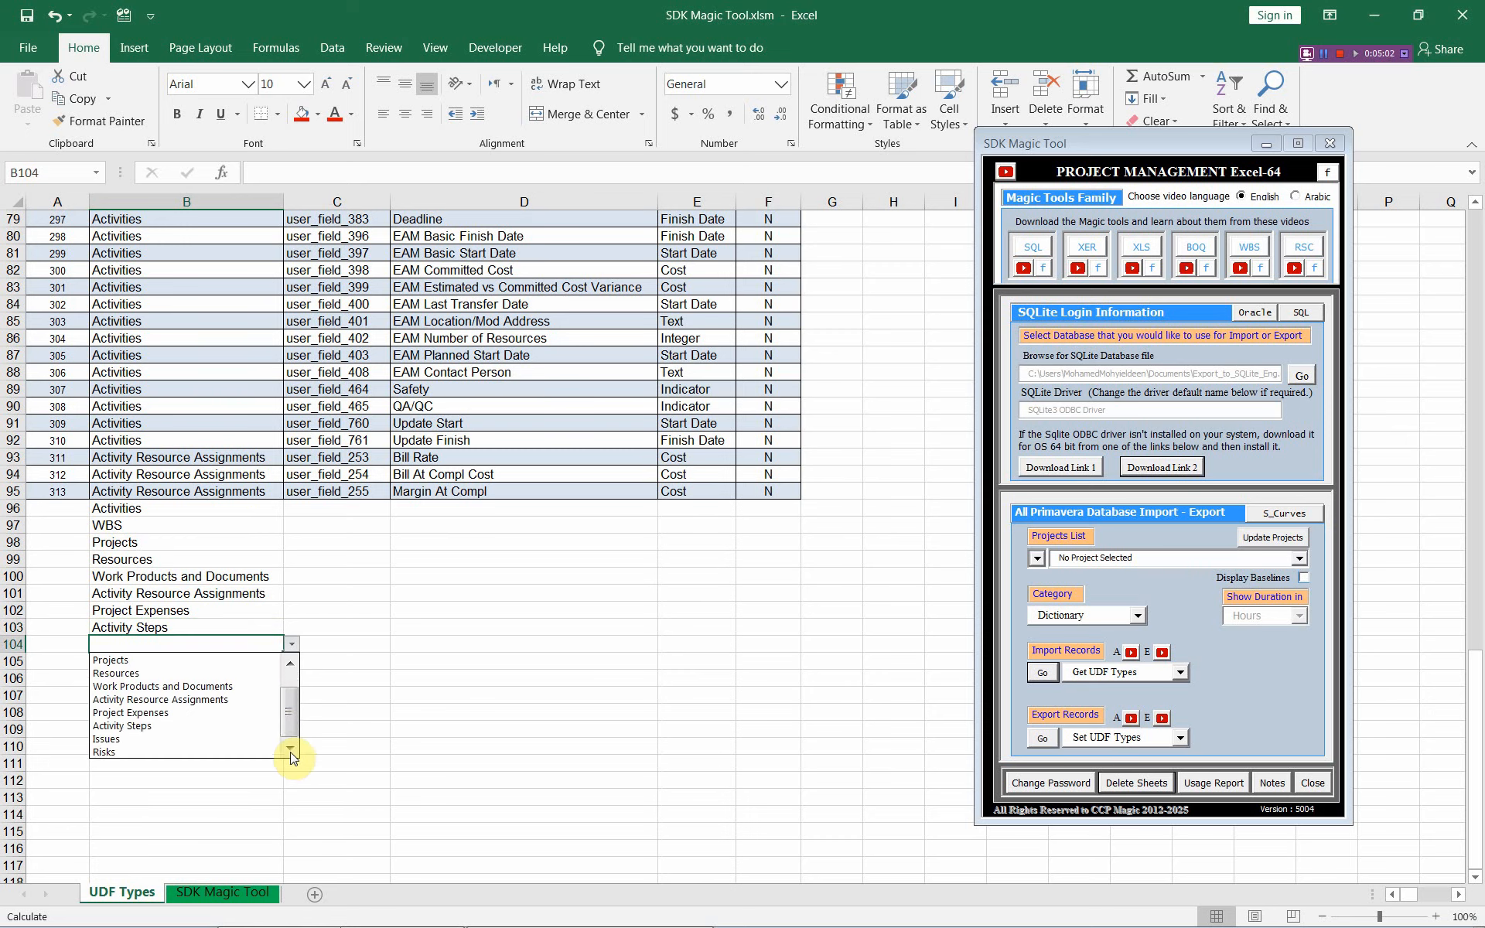
{"action": "left_click", "coordinate": [175, 737]}
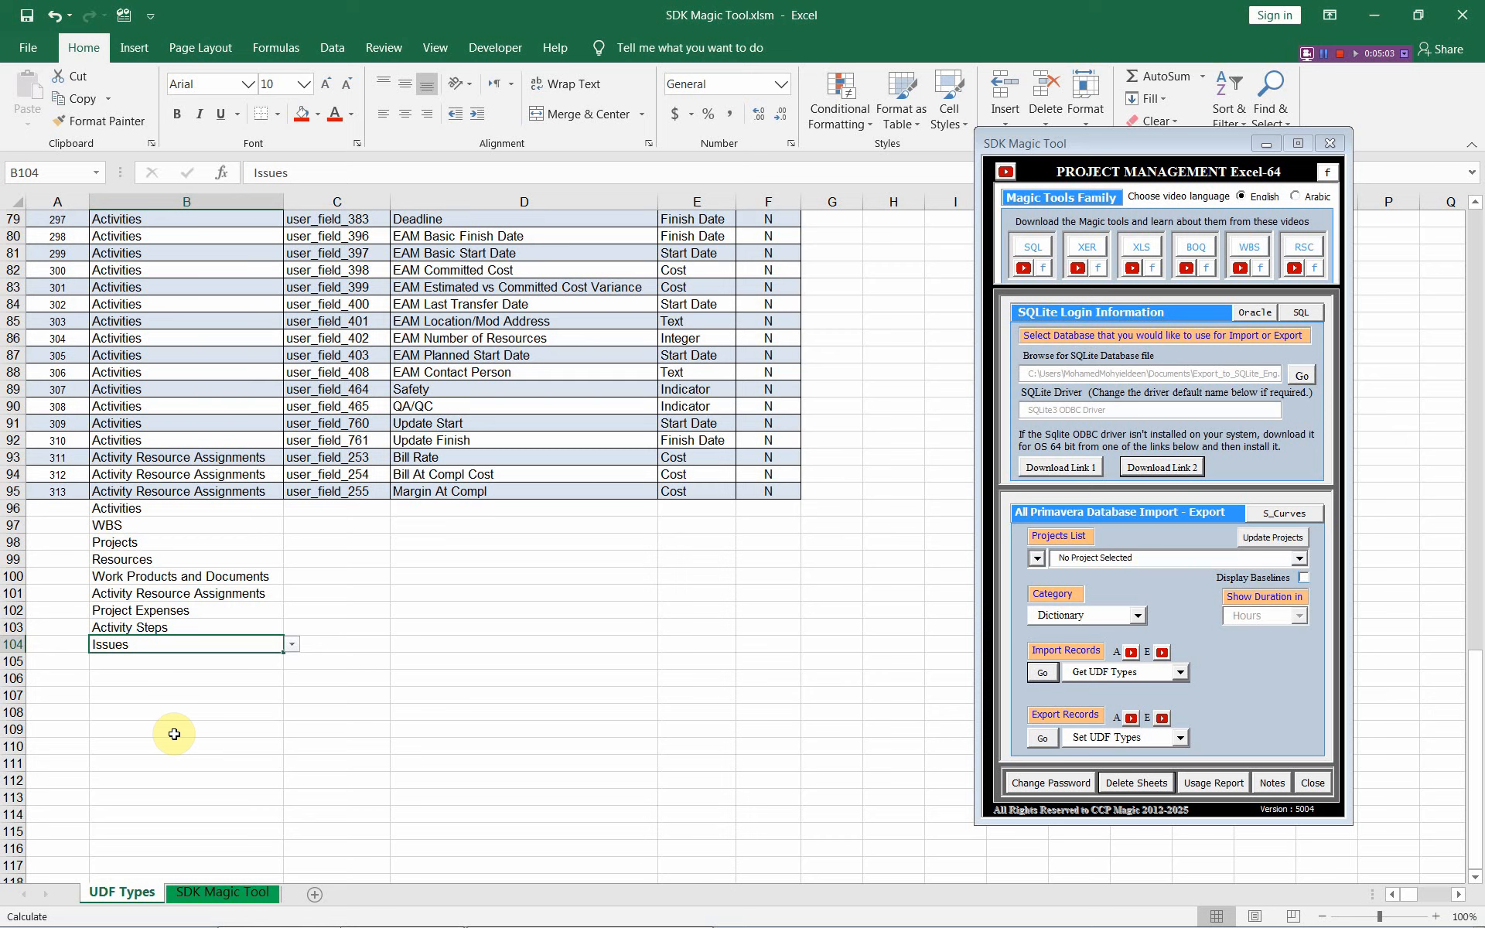
Step: Set the UDF Category of cell B105 to Risks
{"action": "left_click", "coordinate": [190, 666]}
{"action": "left_click", "coordinate": [292, 666]}
{"action": "left_click_drag", "start_coordinate": [290, 700], "coordinate": [290, 721]}
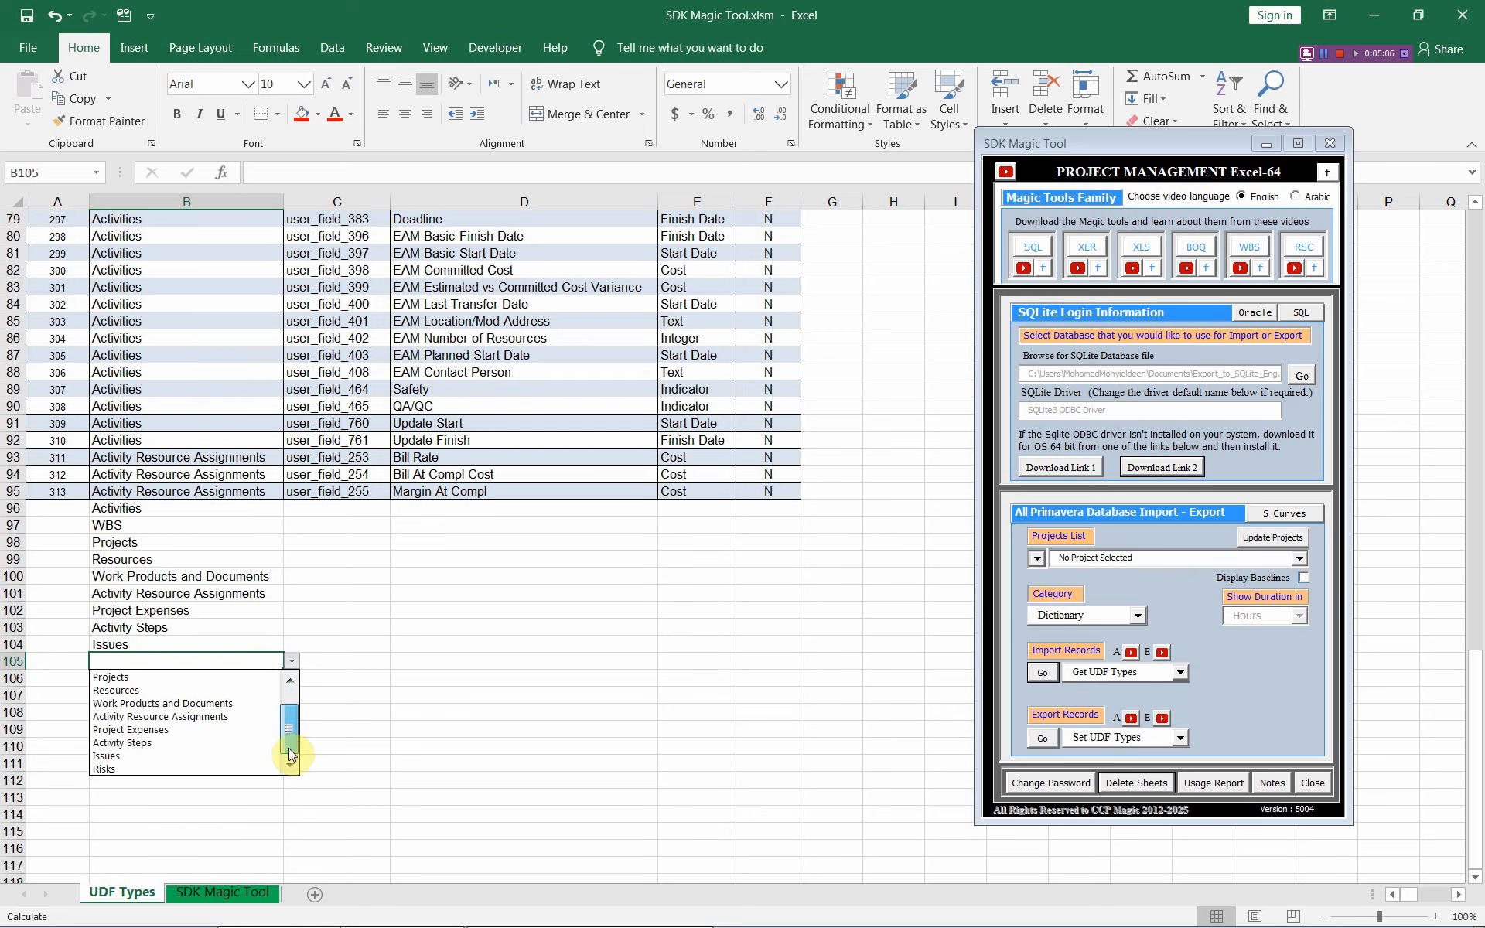
{"action": "left_click", "coordinate": [192, 769]}
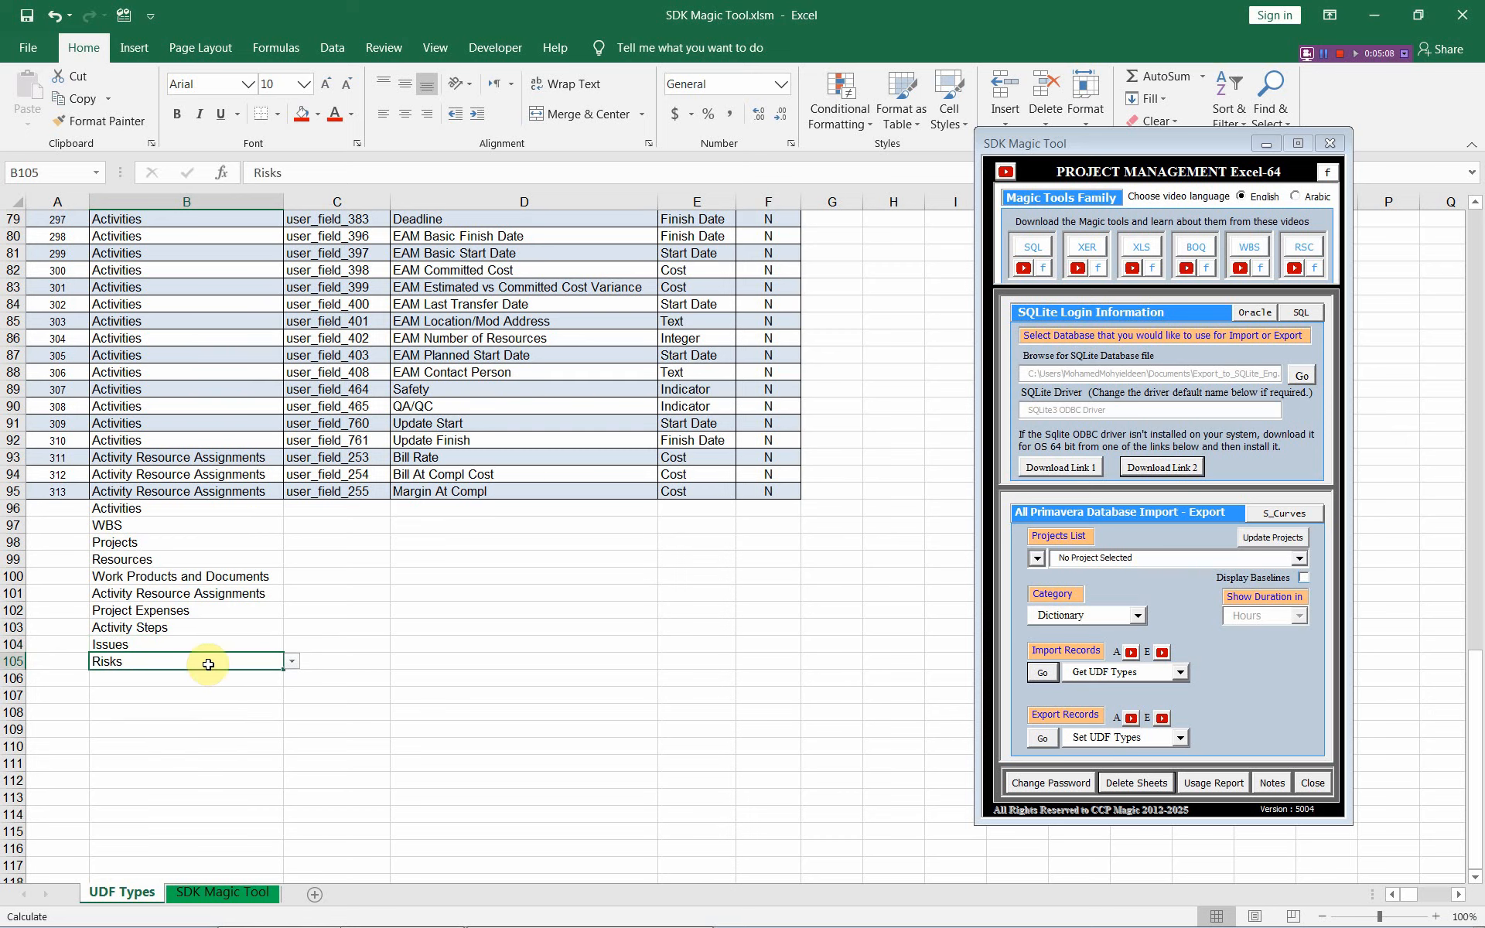
Step: Enter SDK Magic Tool_1 in cell D96 and extend it by AutoFill into the adjacent cell C96
{"action": "left_click", "coordinate": [339, 513]}
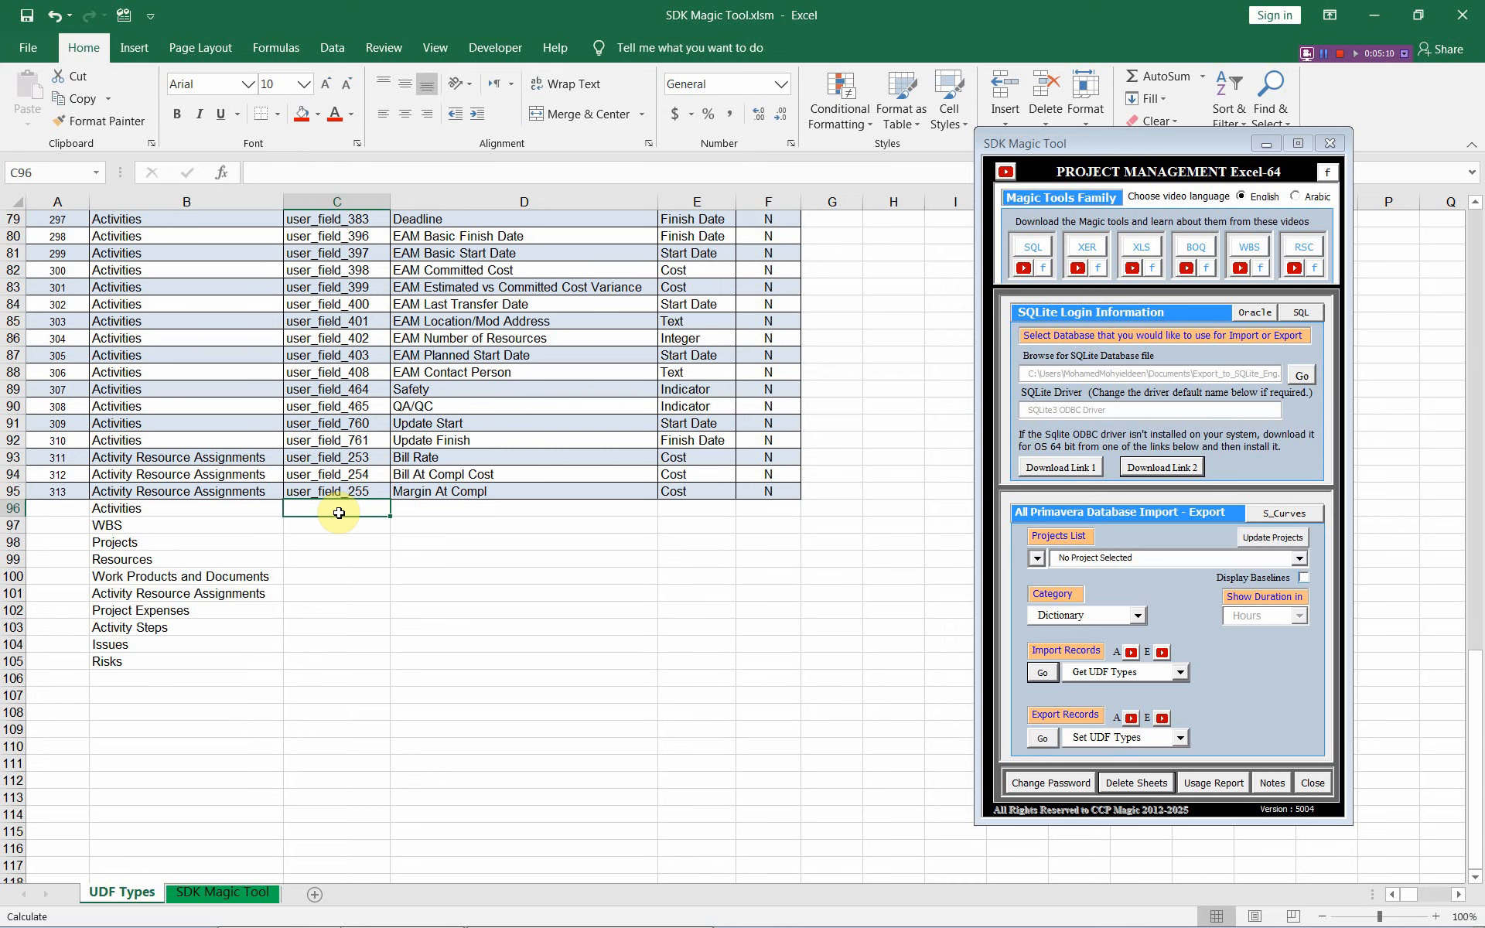
{"action": "left_click", "coordinate": [428, 508]}
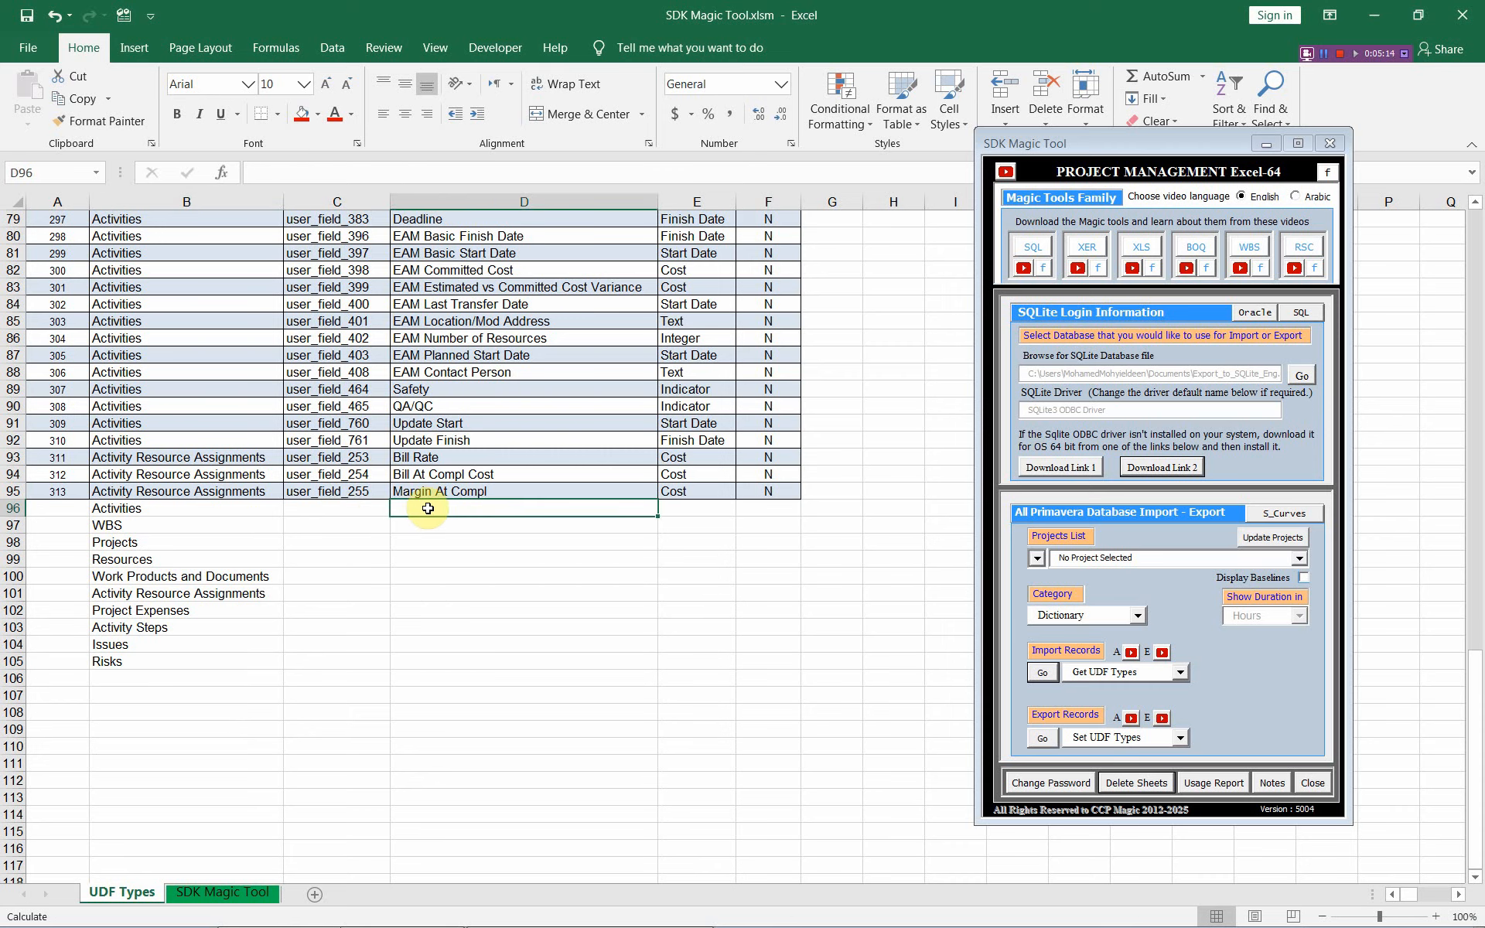
{"action": "type", "text": "SDK Magic Tool_1"}
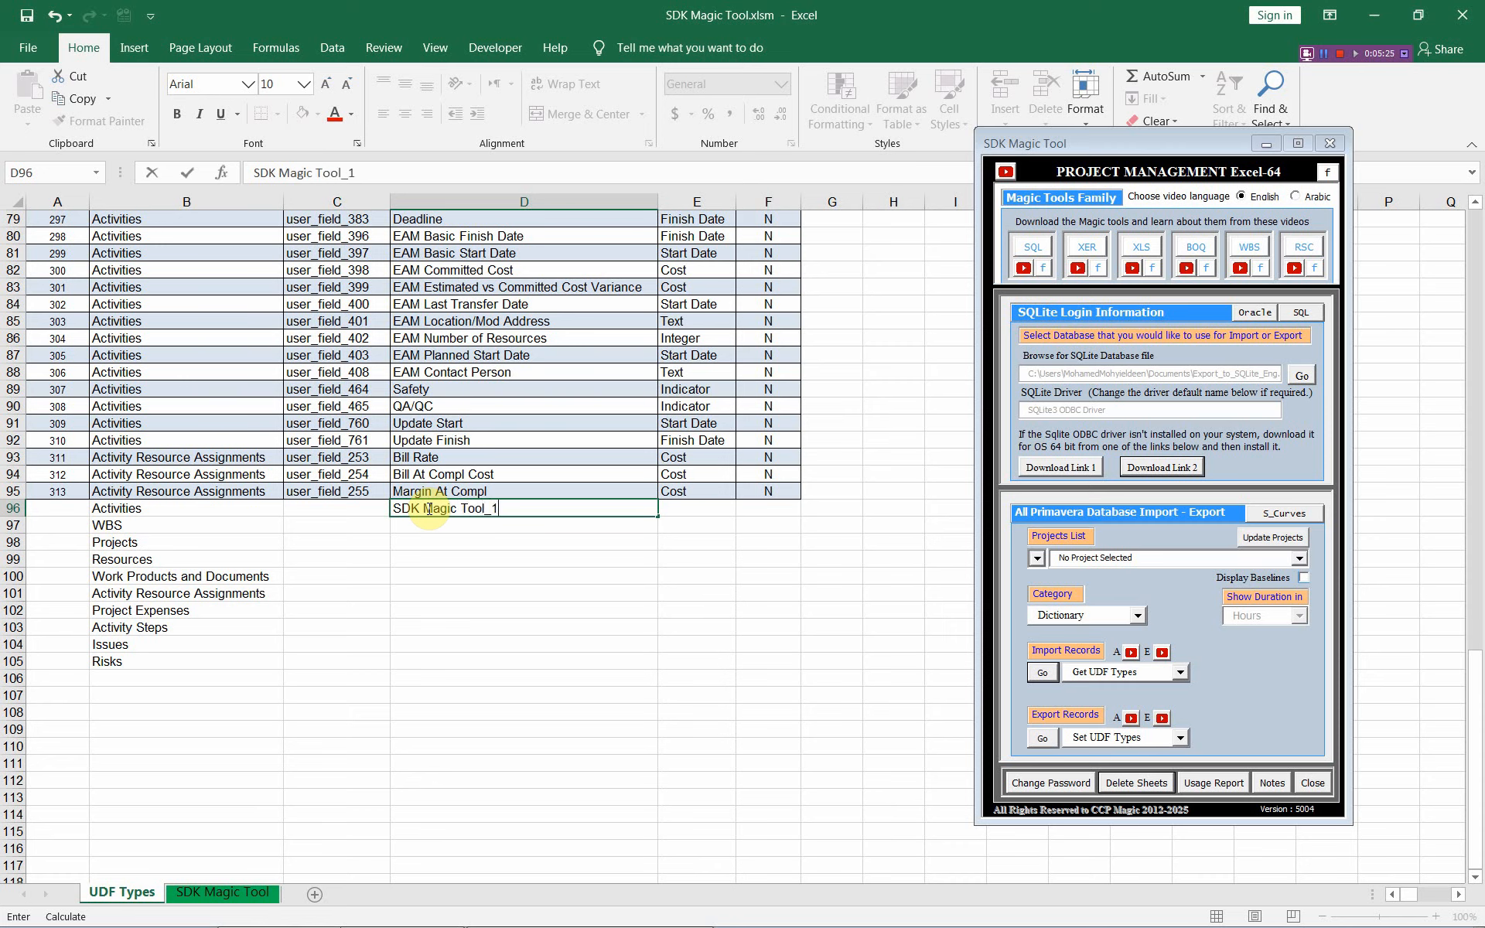
{"action": "left_click", "coordinate": [468, 541]}
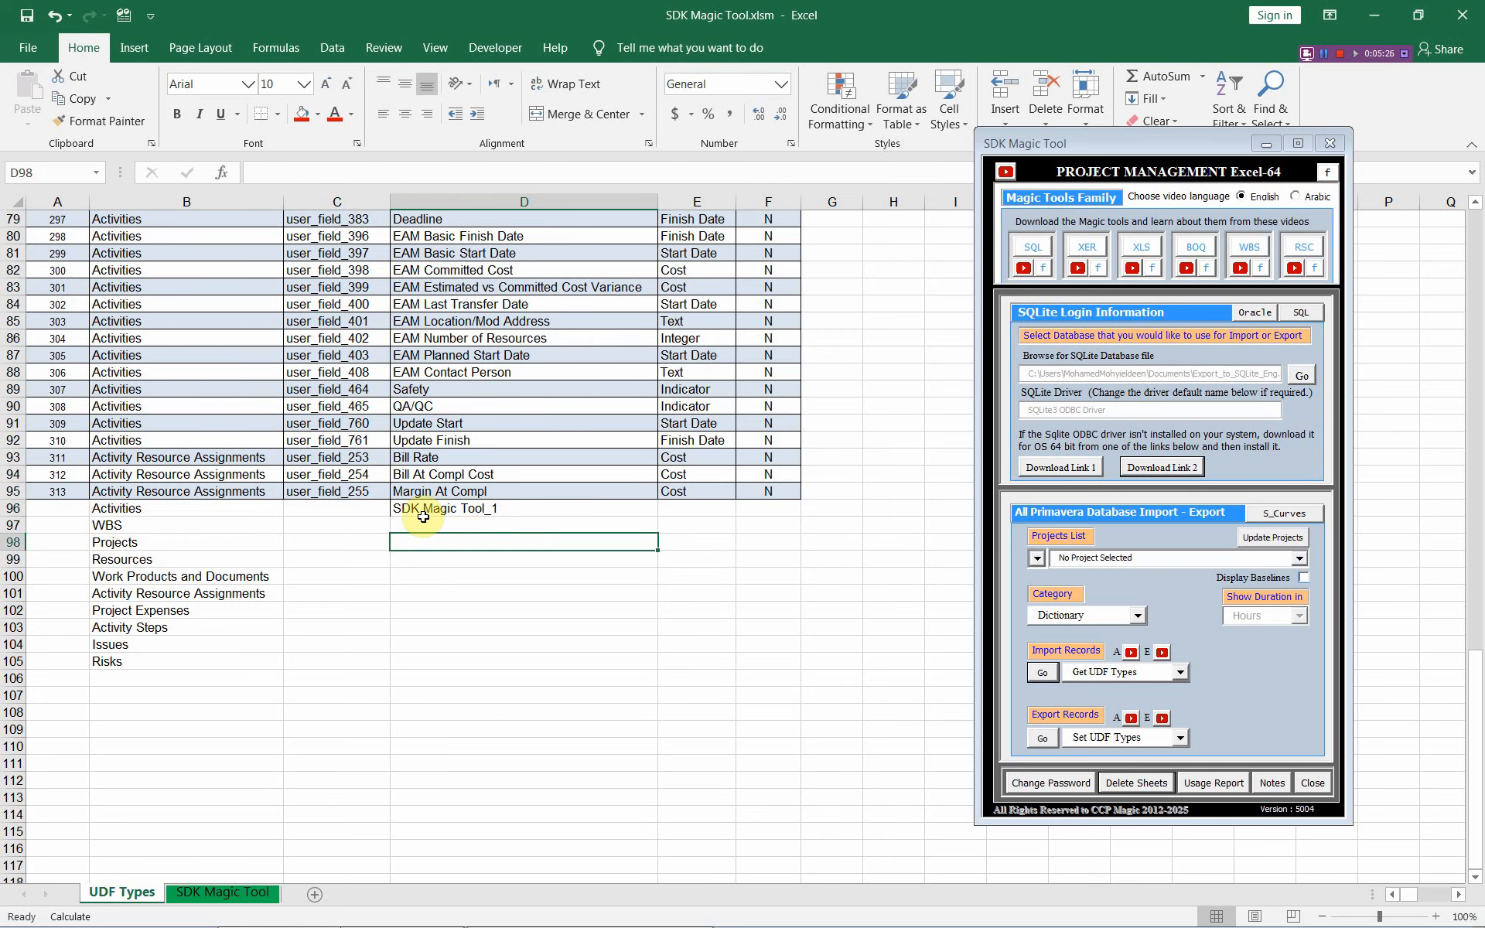
{"action": "left_click", "coordinate": [451, 508]}
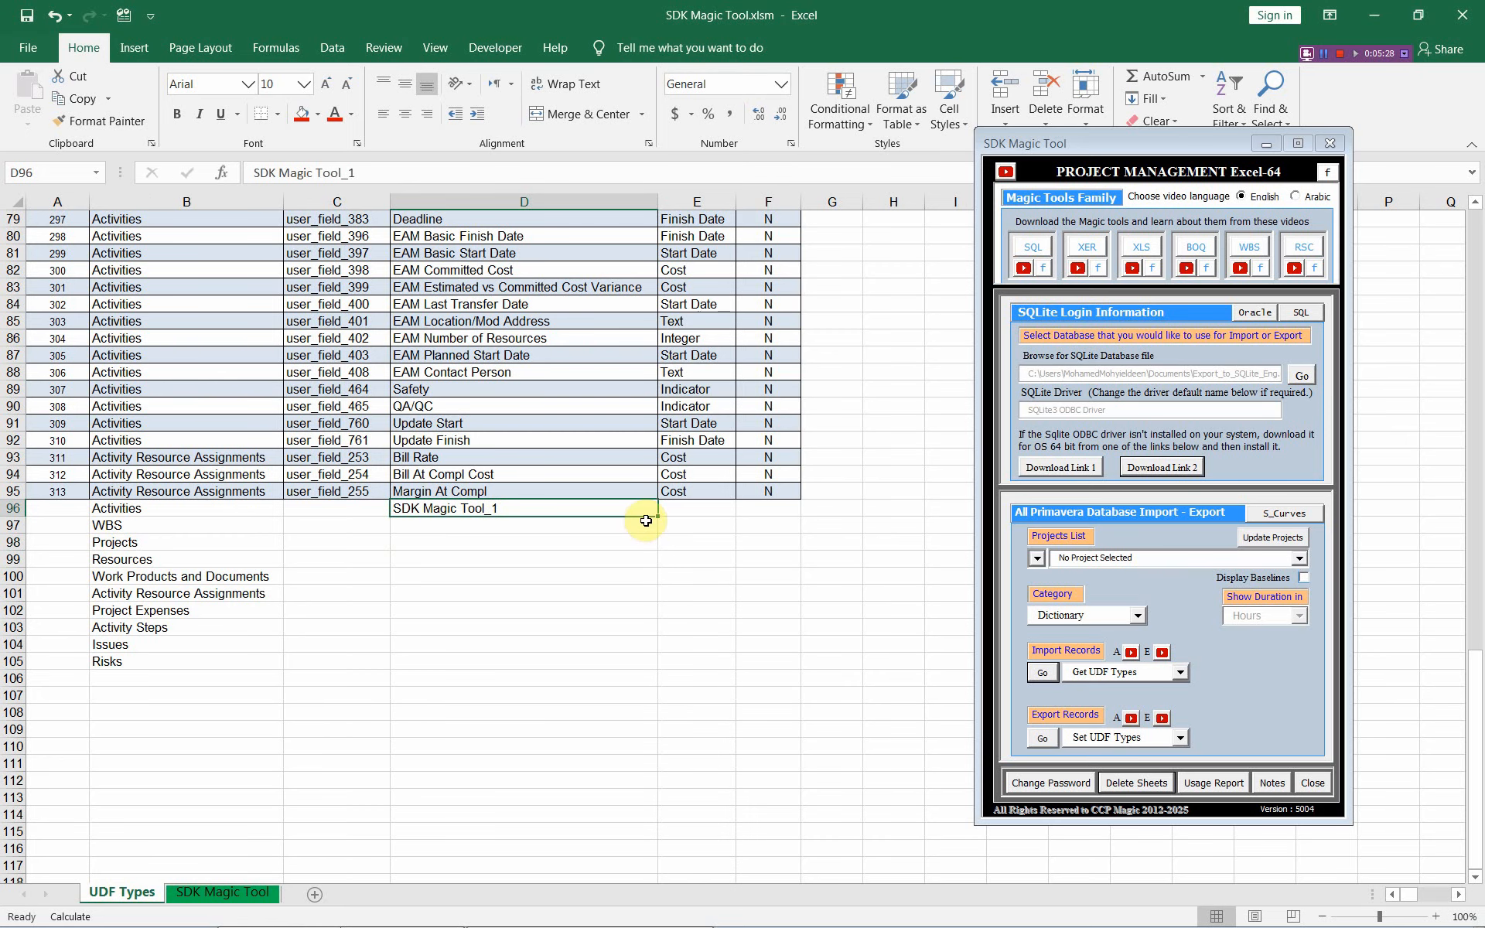
{"action": "left_click_drag", "start_coordinate": [660, 514], "coordinate": [491, 508]}
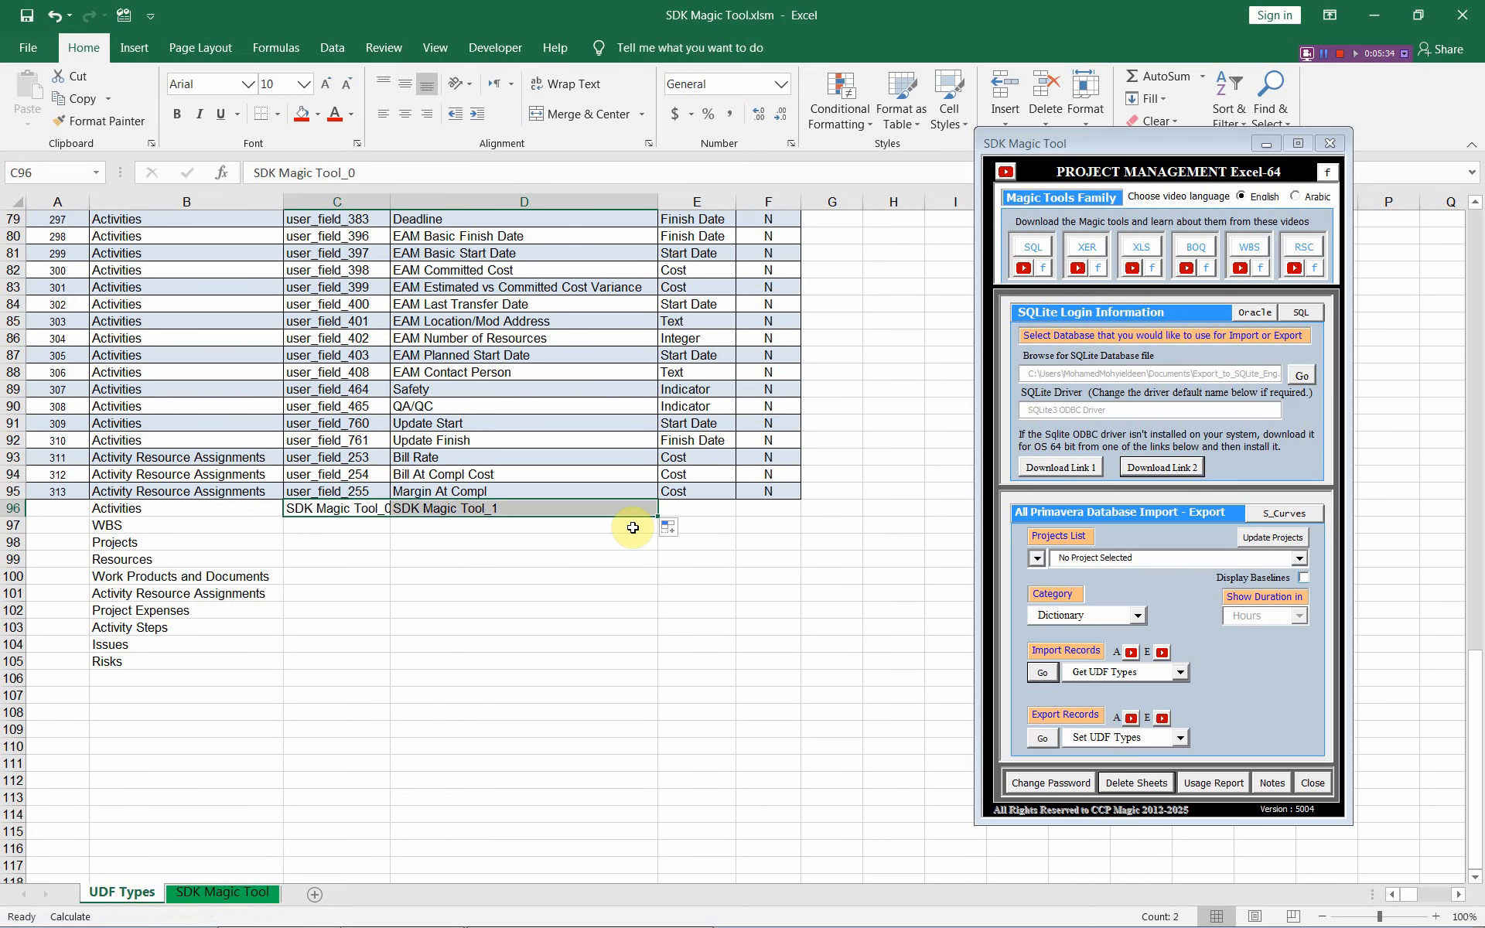
Step: Fill cells C96:D96 down to row 105 and widen column C until its entries fit
{"action": "left_click_drag", "start_coordinate": [658, 515], "coordinate": [618, 664]}
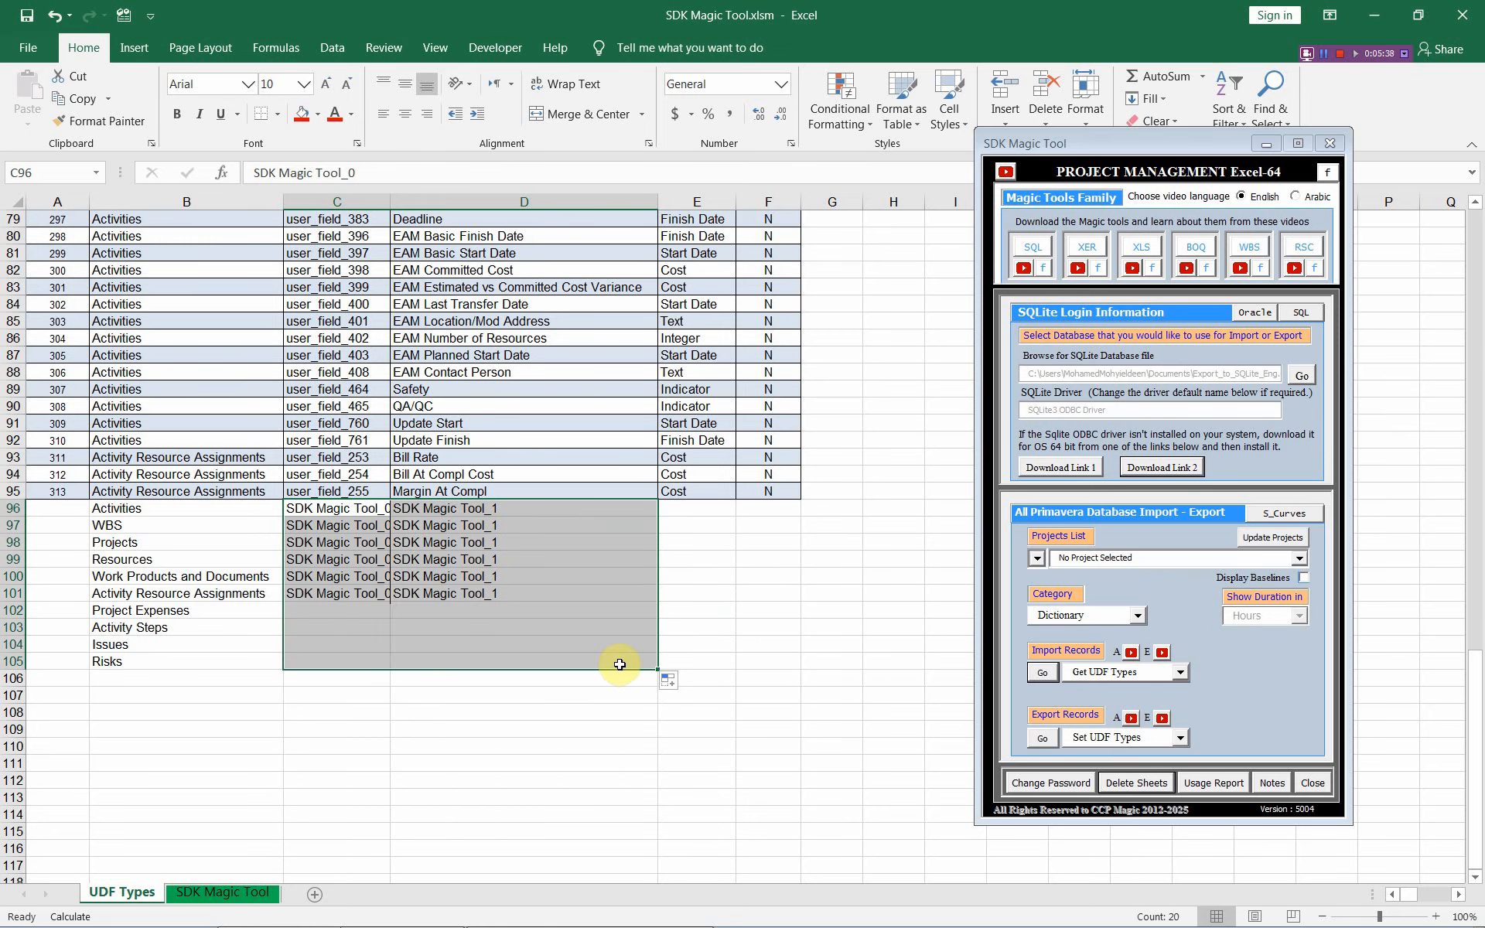
{"action": "left_click", "coordinate": [513, 534]}
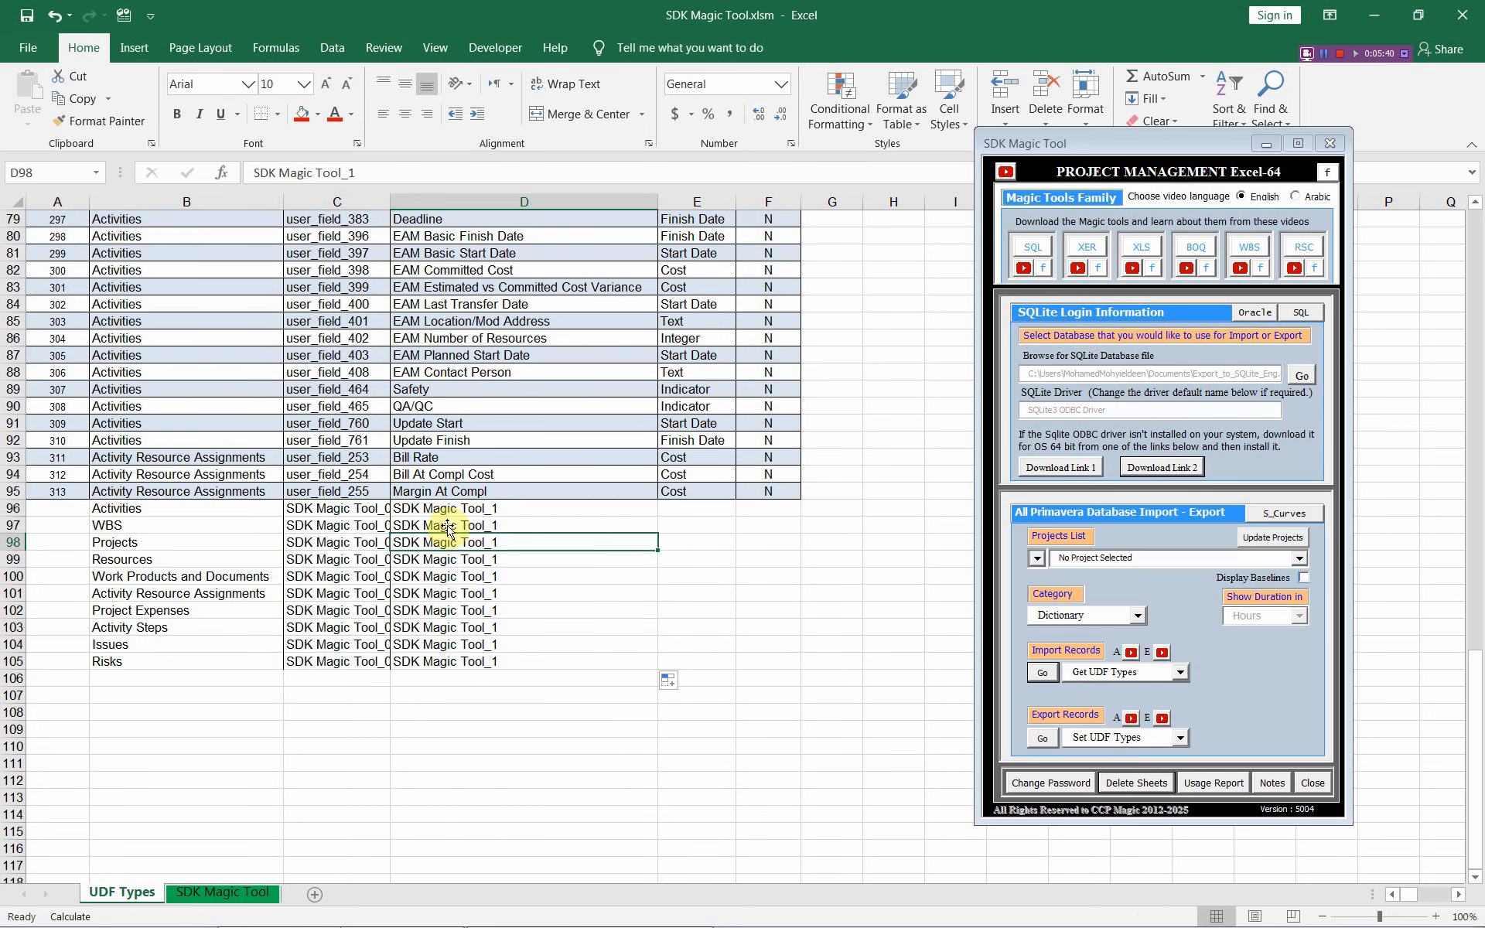
{"action": "left_click", "coordinate": [354, 507]}
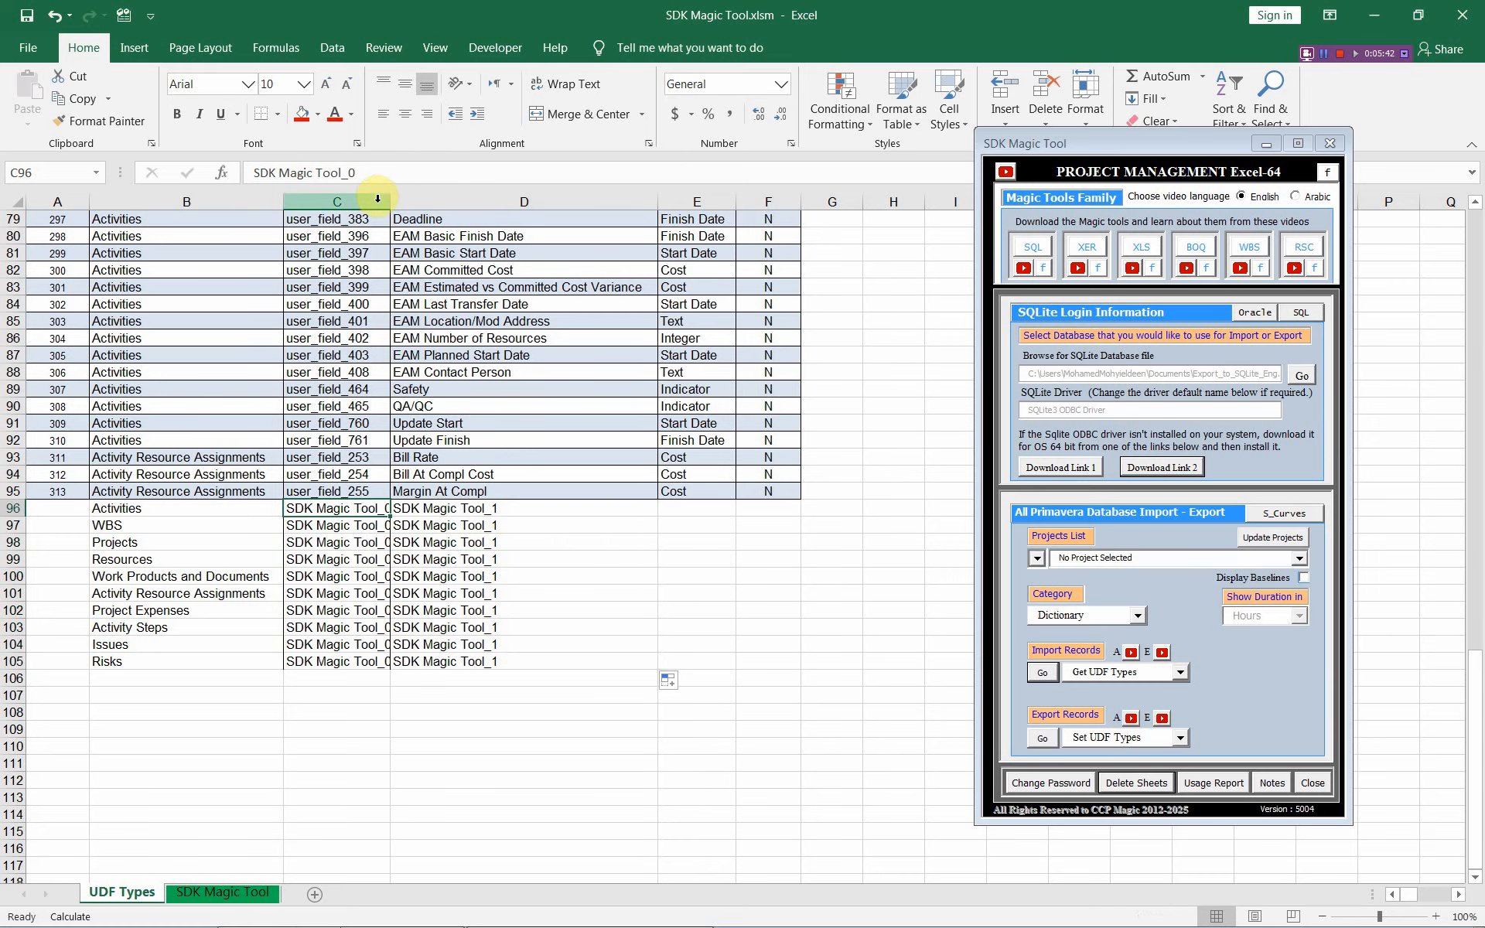
{"action": "left_click_drag", "start_coordinate": [404, 200], "coordinate": [442, 200]}
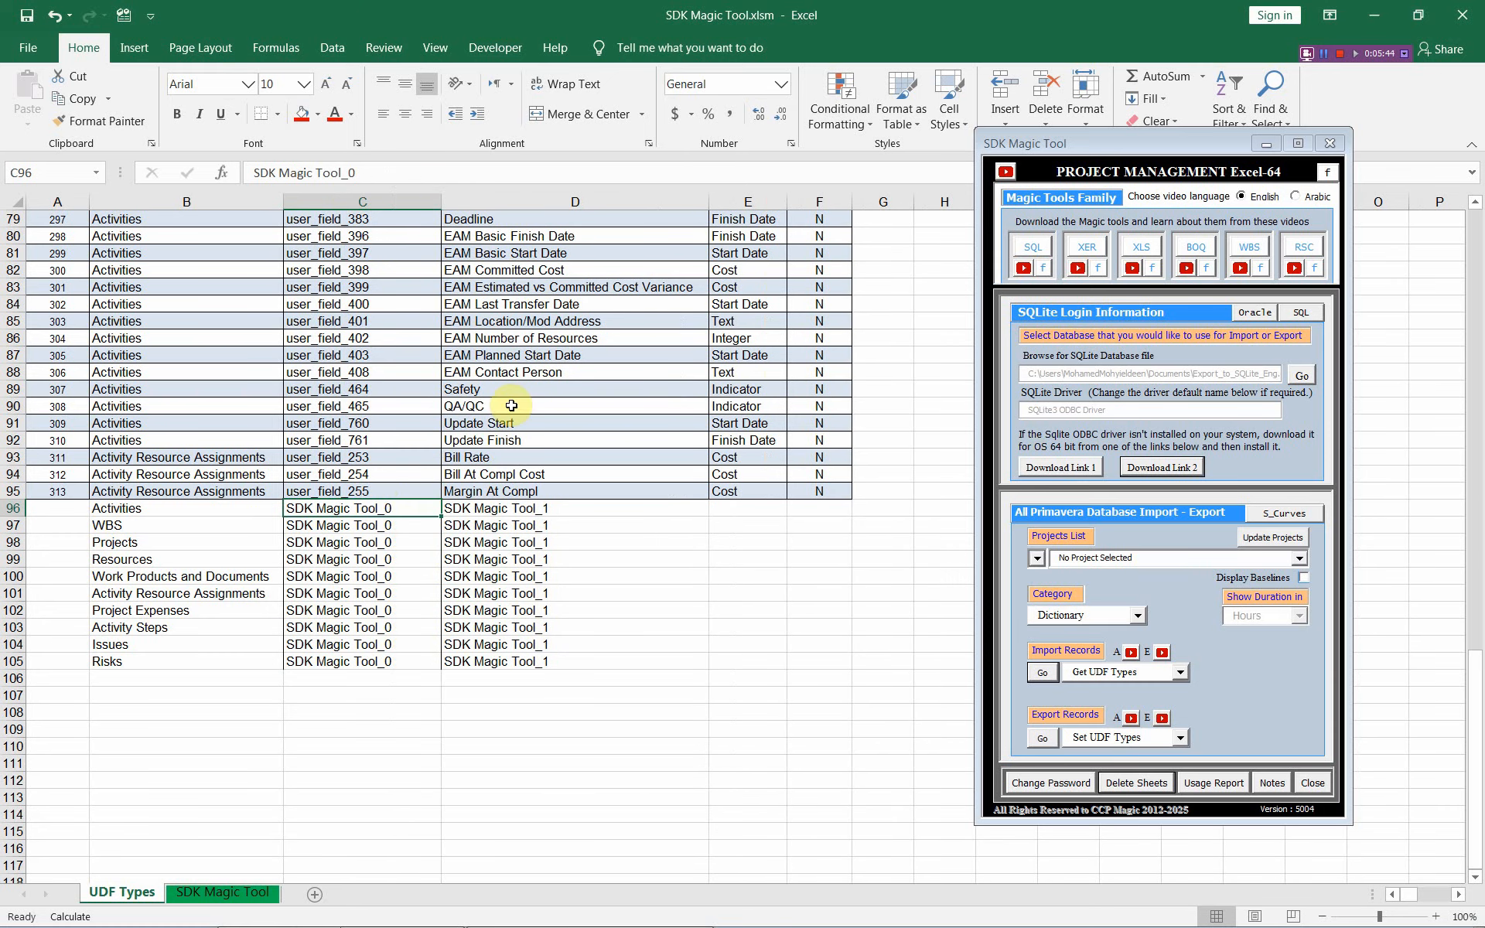
Step: Change cell C96 to SDK Magic Tool_1 and fill C96 and D96 down to row 105 as numbered series ending in SDK Magic Tool_10
{"action": "double_click", "coordinate": [389, 508]}
{"action": "key", "text": "BackSpace"}
{"action": "type", "text": "1"}
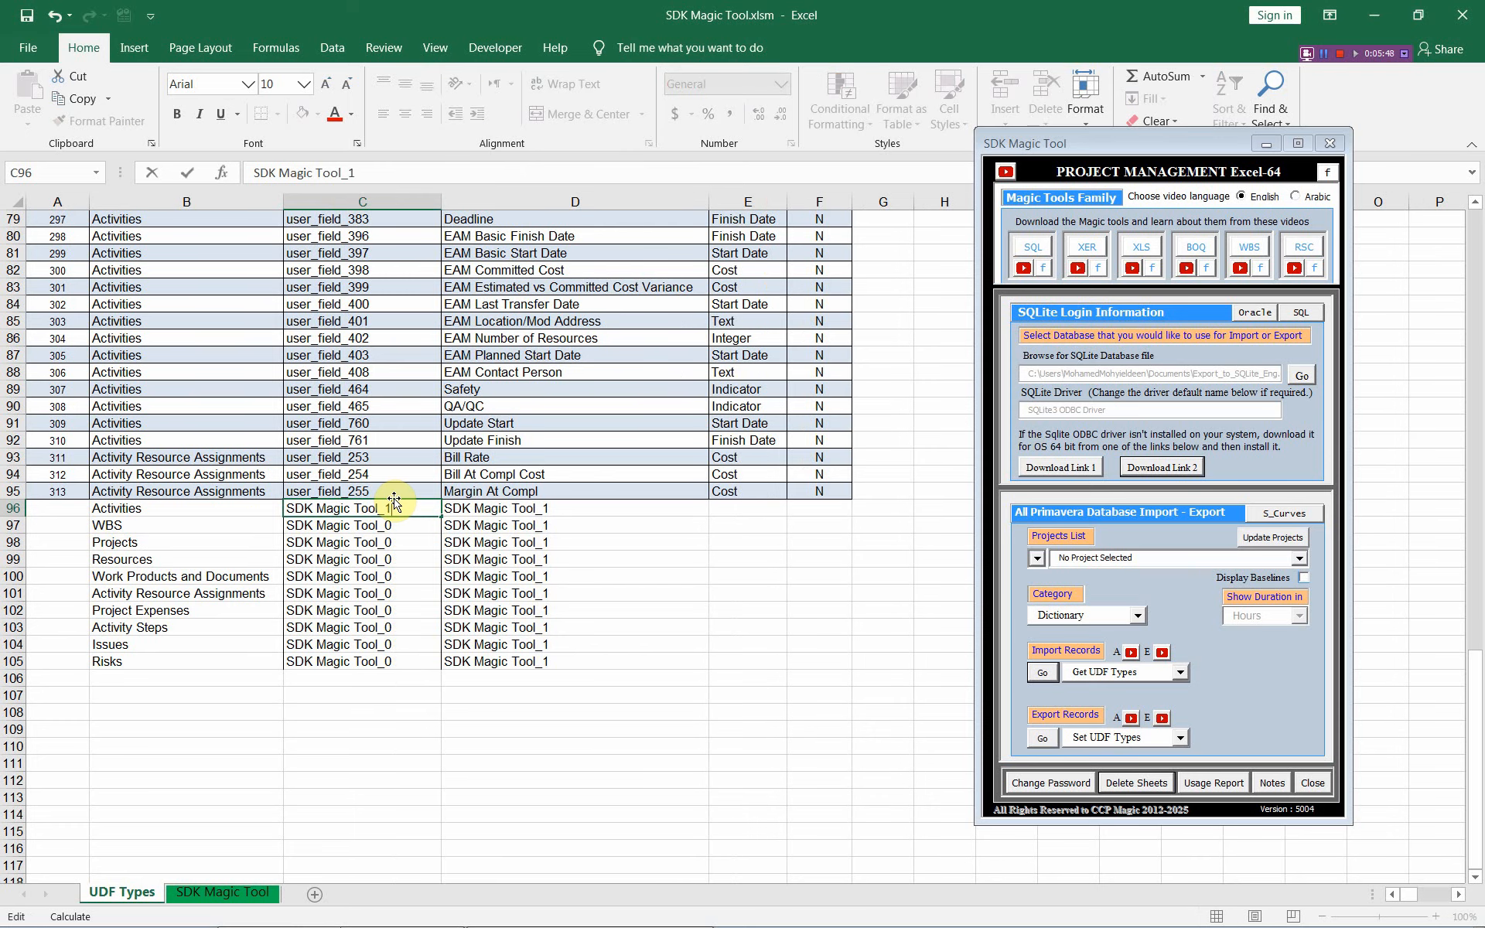
{"action": "left_click", "coordinate": [393, 539]}
{"action": "left_click", "coordinate": [405, 510]}
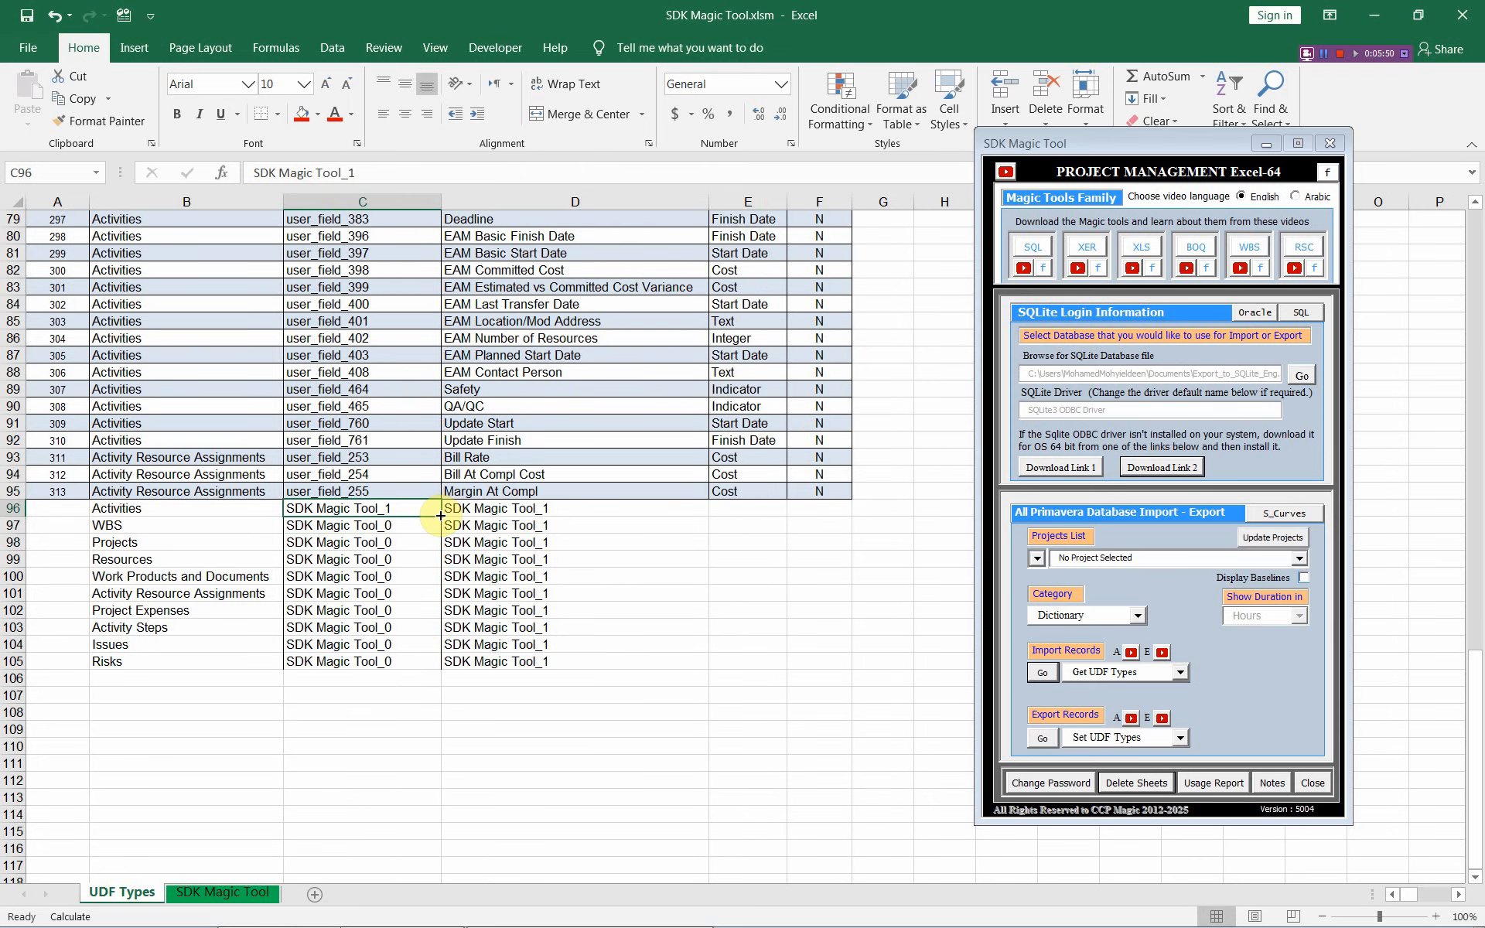
{"action": "left_click_drag", "start_coordinate": [440, 515], "coordinate": [441, 663]}
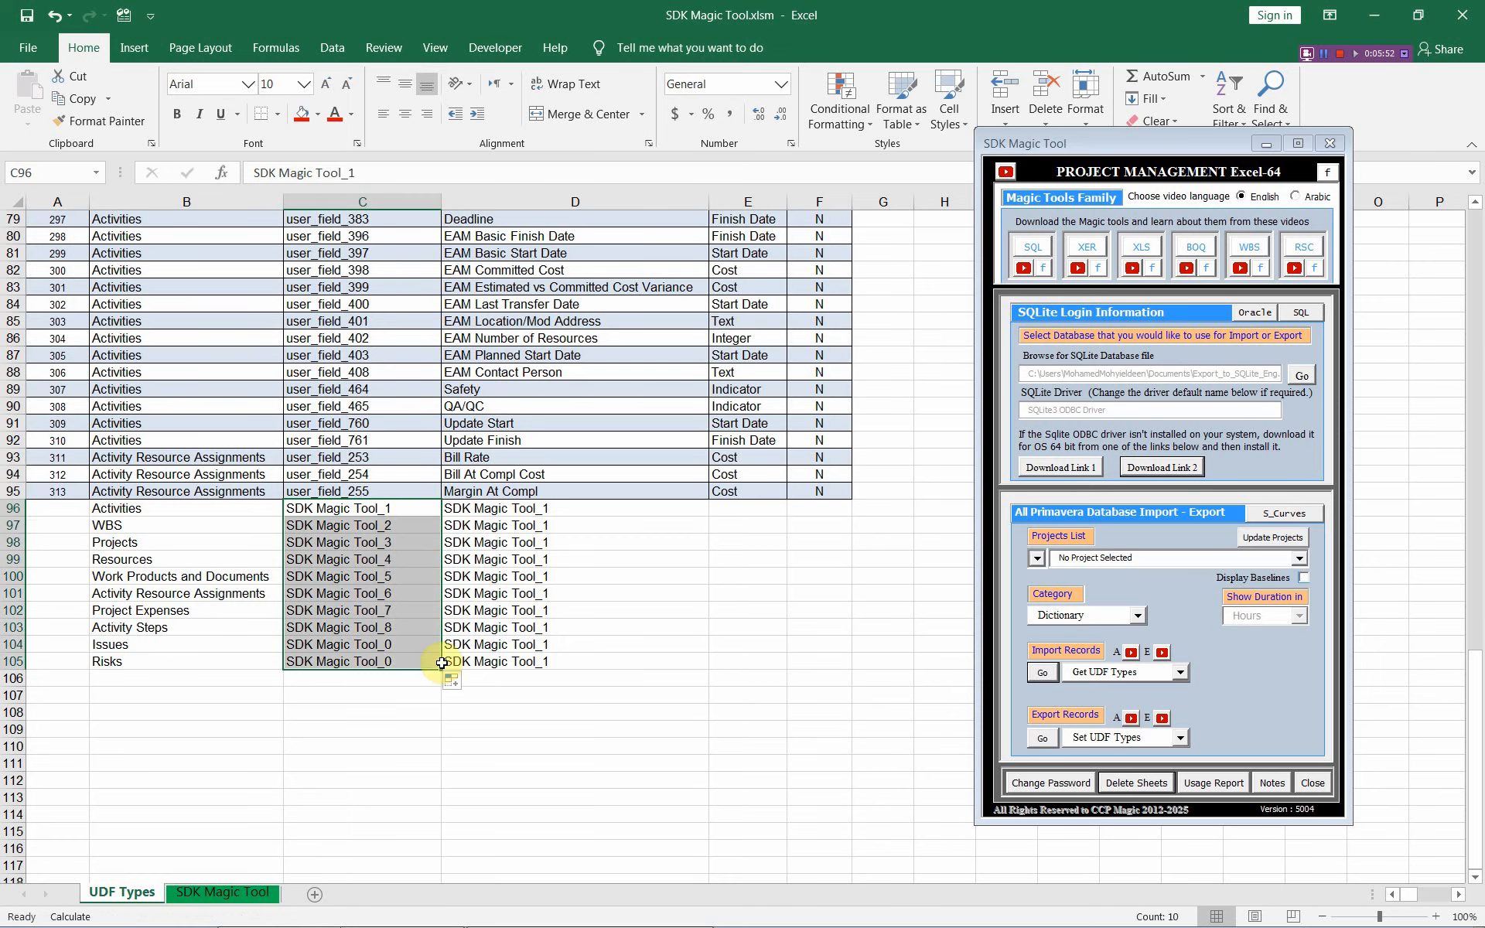
{"action": "left_click", "coordinate": [597, 513]}
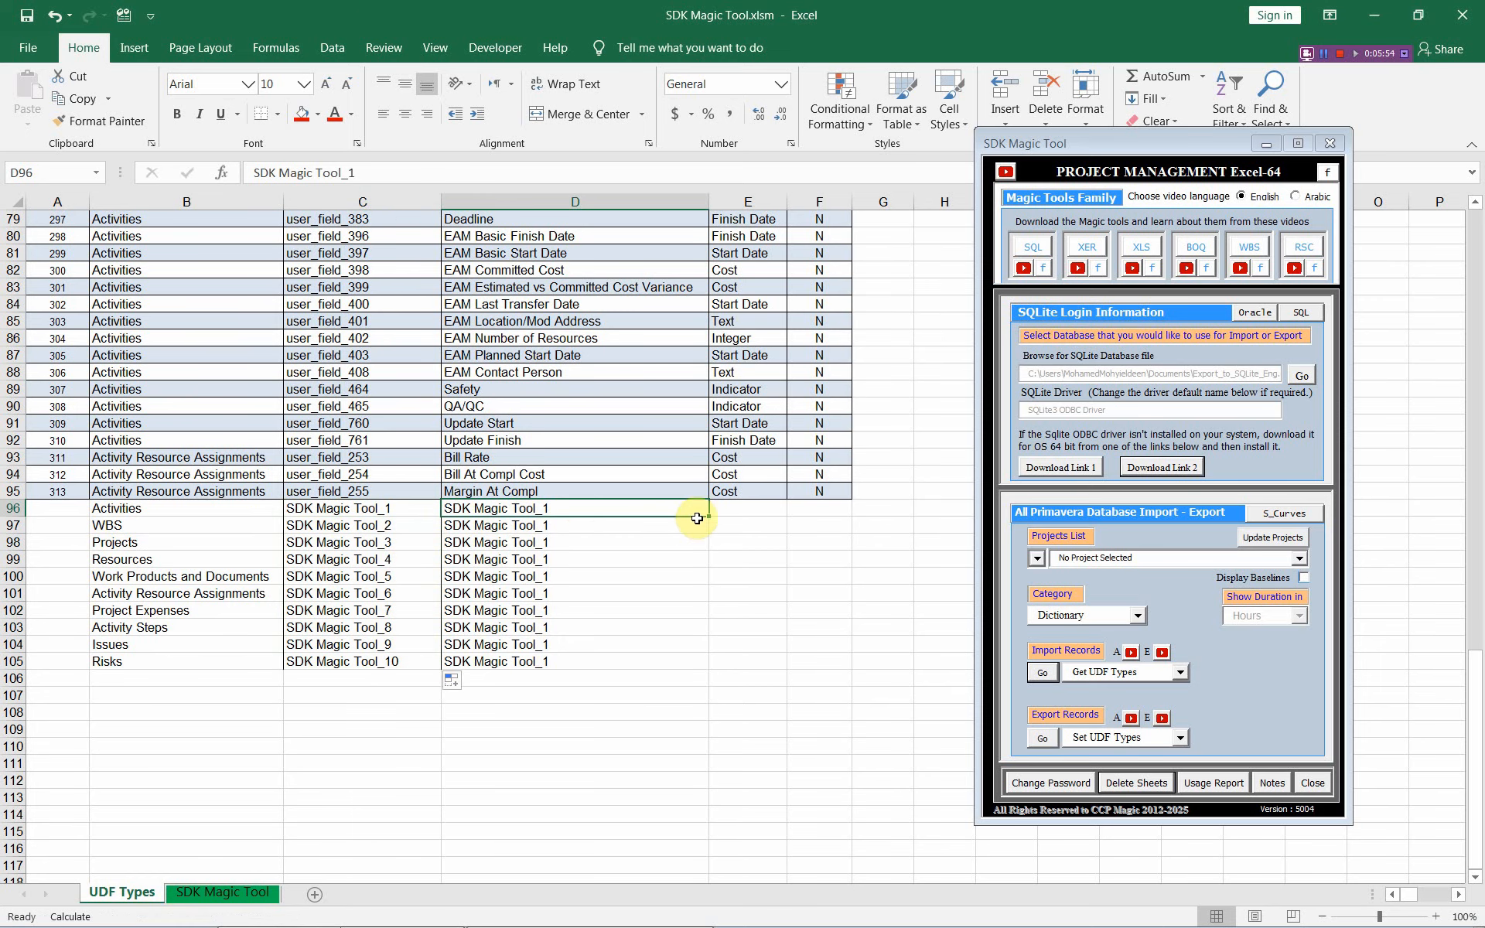
{"action": "left_click_drag", "start_coordinate": [706, 520], "coordinate": [680, 665]}
Step: Set the data type in cell E96 to Text and fill it down to E105
{"action": "left_click", "coordinate": [765, 506]}
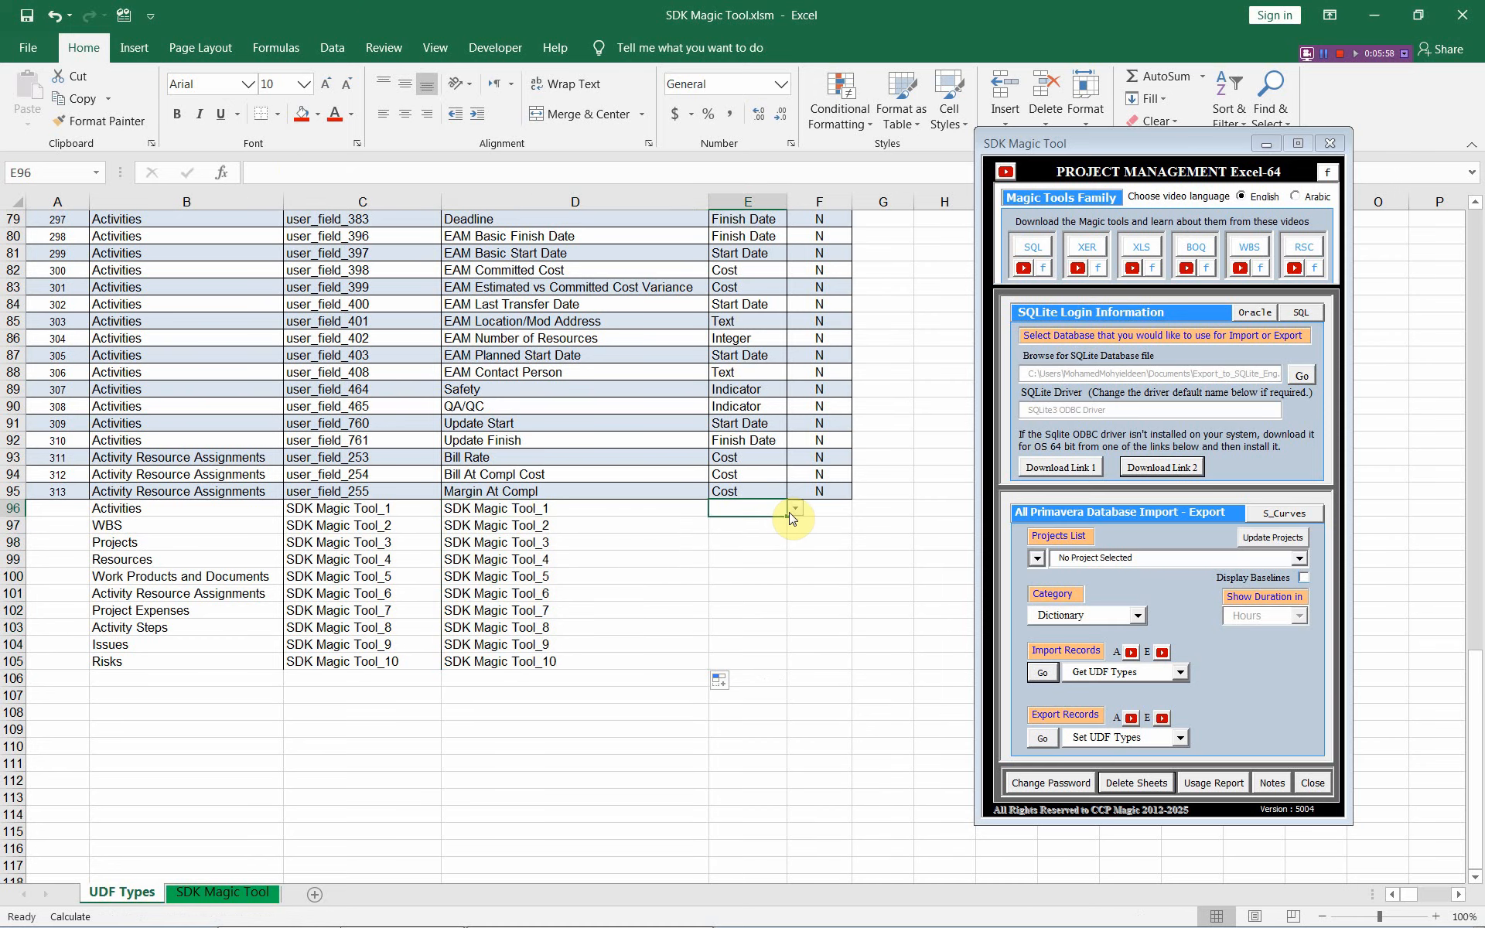
{"action": "left_click", "coordinate": [794, 509]}
{"action": "left_click", "coordinate": [787, 512]}
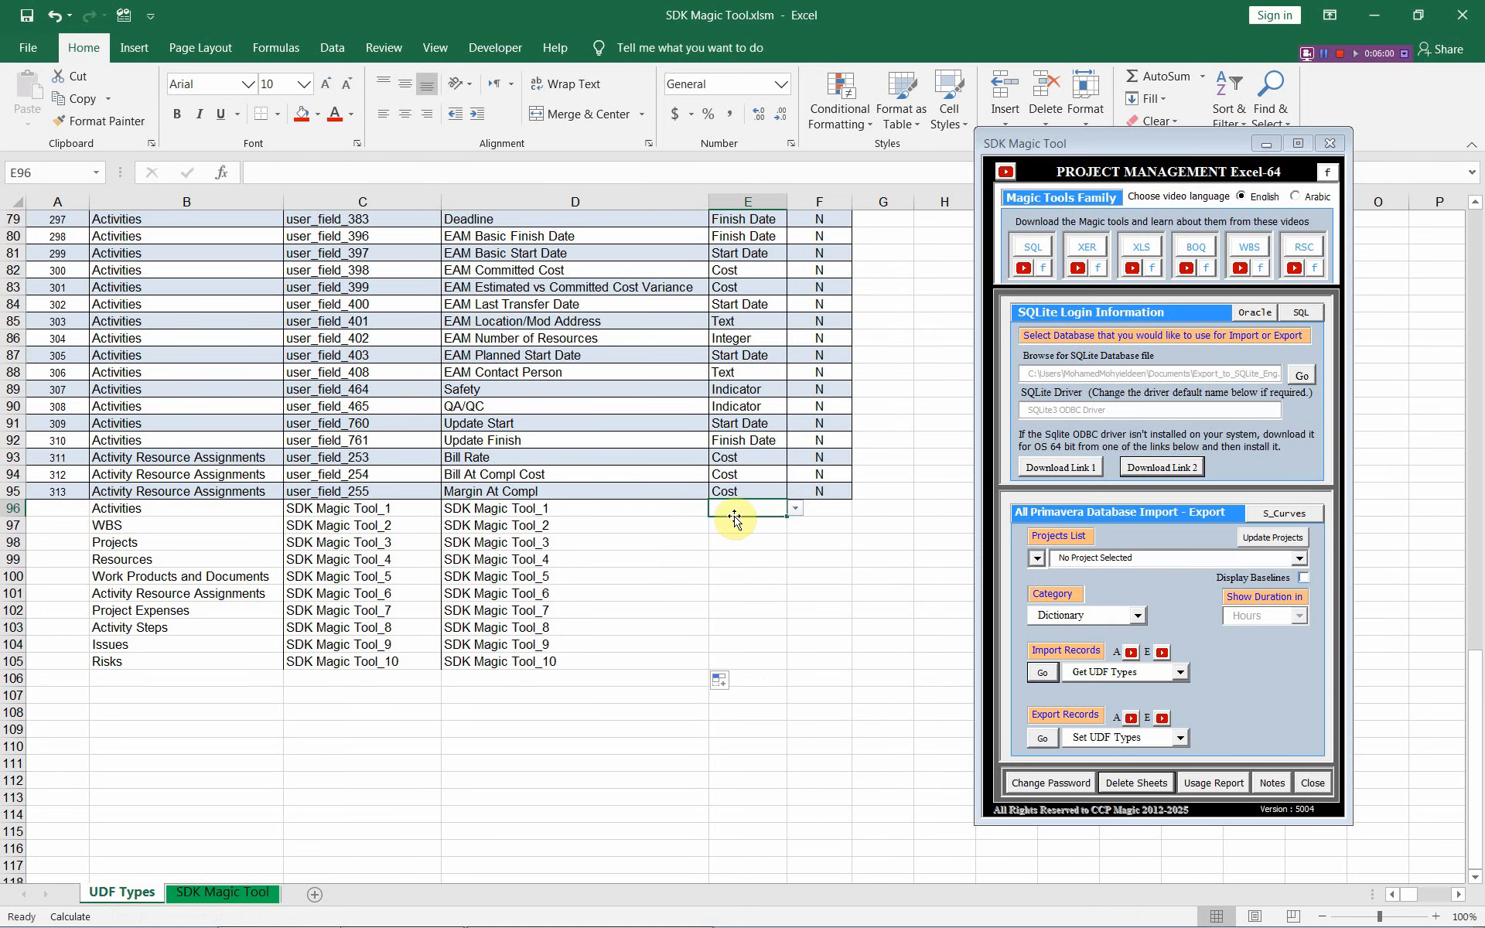
{"action": "left_click", "coordinate": [795, 508]}
{"action": "left_click", "coordinate": [775, 525]}
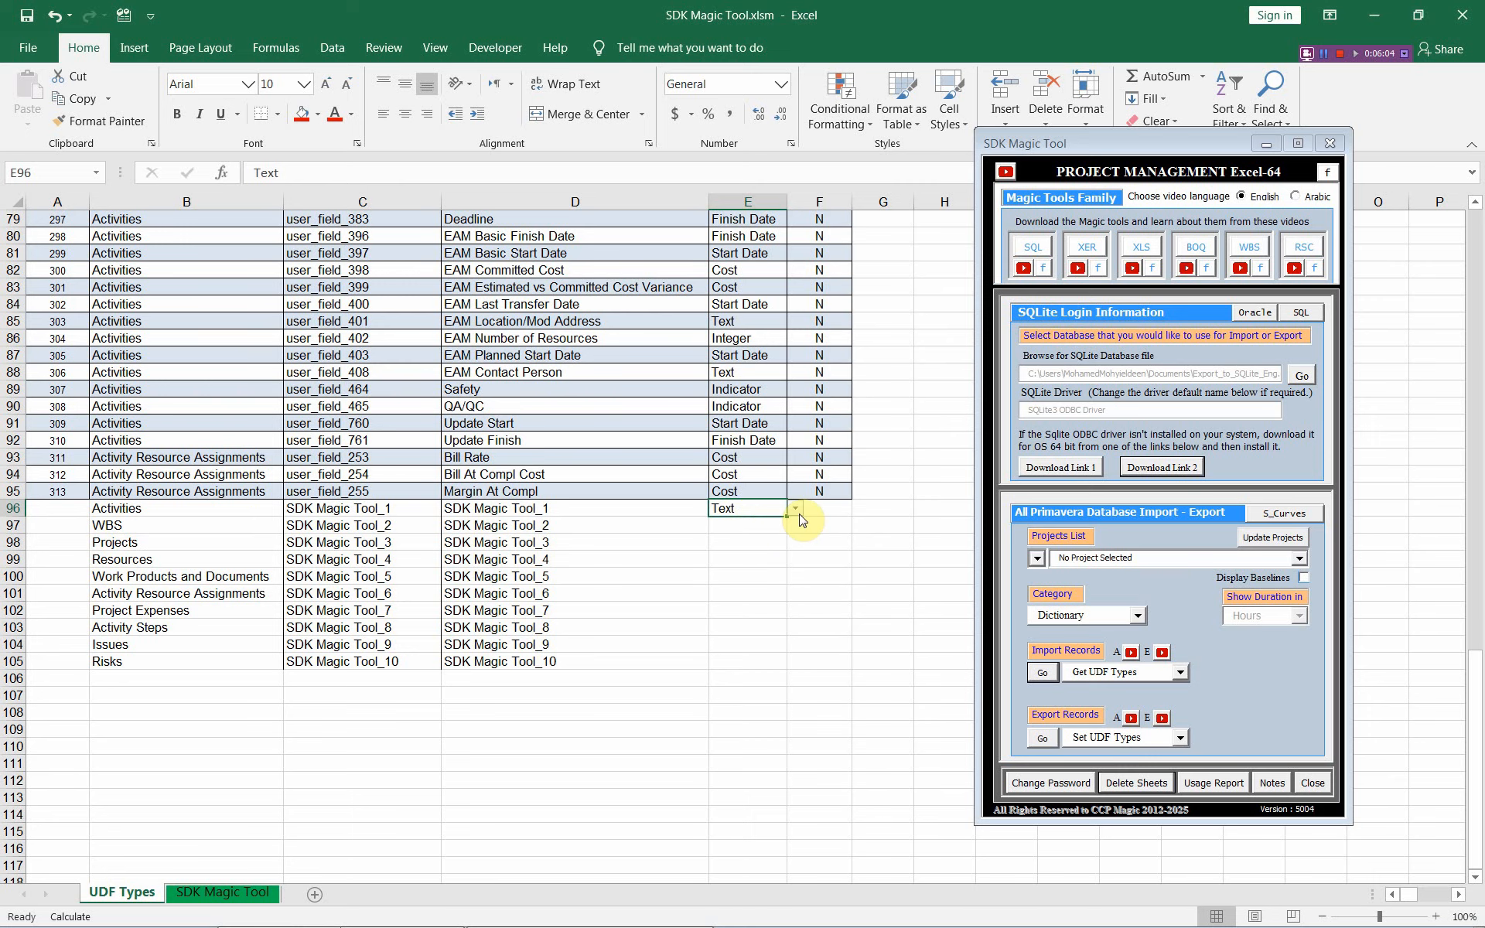
{"action": "left_click_drag", "start_coordinate": [785, 517], "coordinate": [773, 664]}
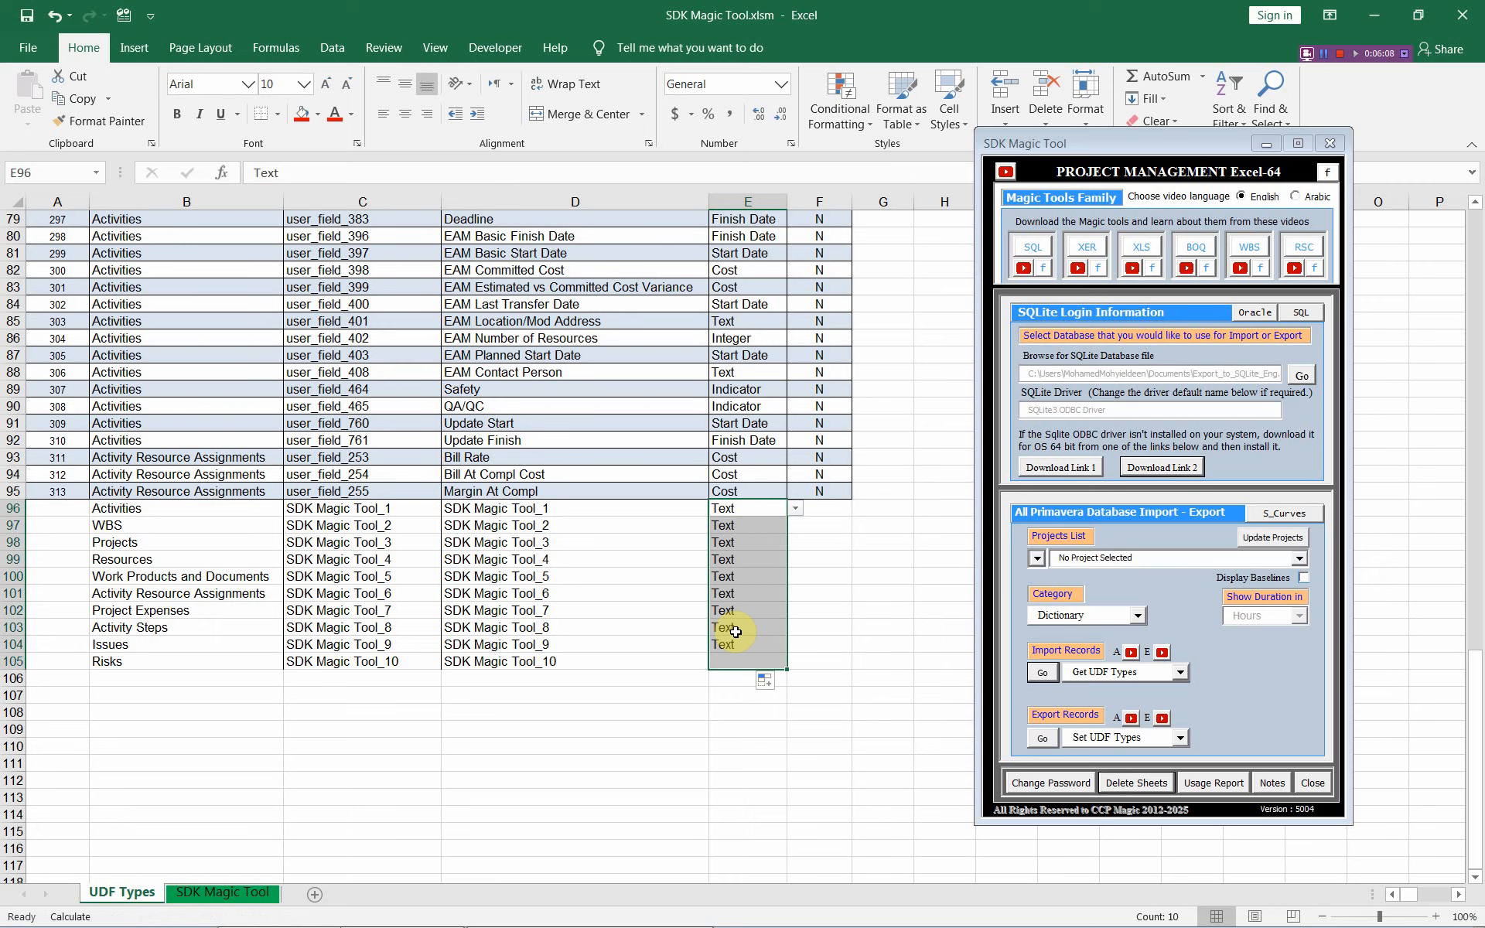
{"action": "left_click", "coordinate": [762, 504]}
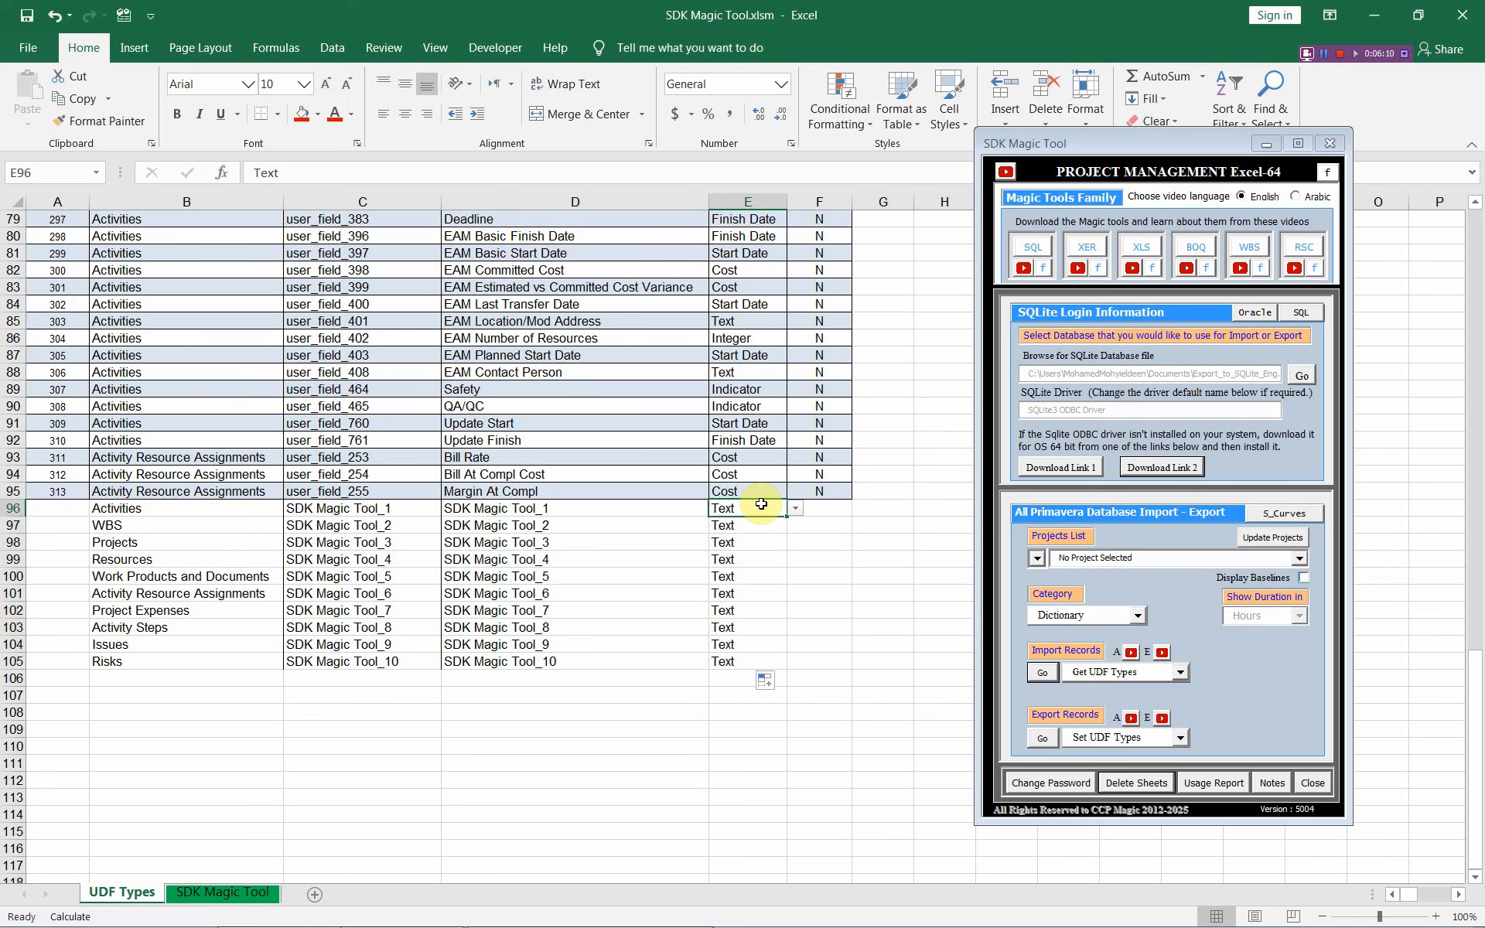
Step: Export the new fields to the SQLite database with Set UDF Types and re-import the records with Get UDF Types
{"action": "left_click", "coordinate": [1041, 739]}
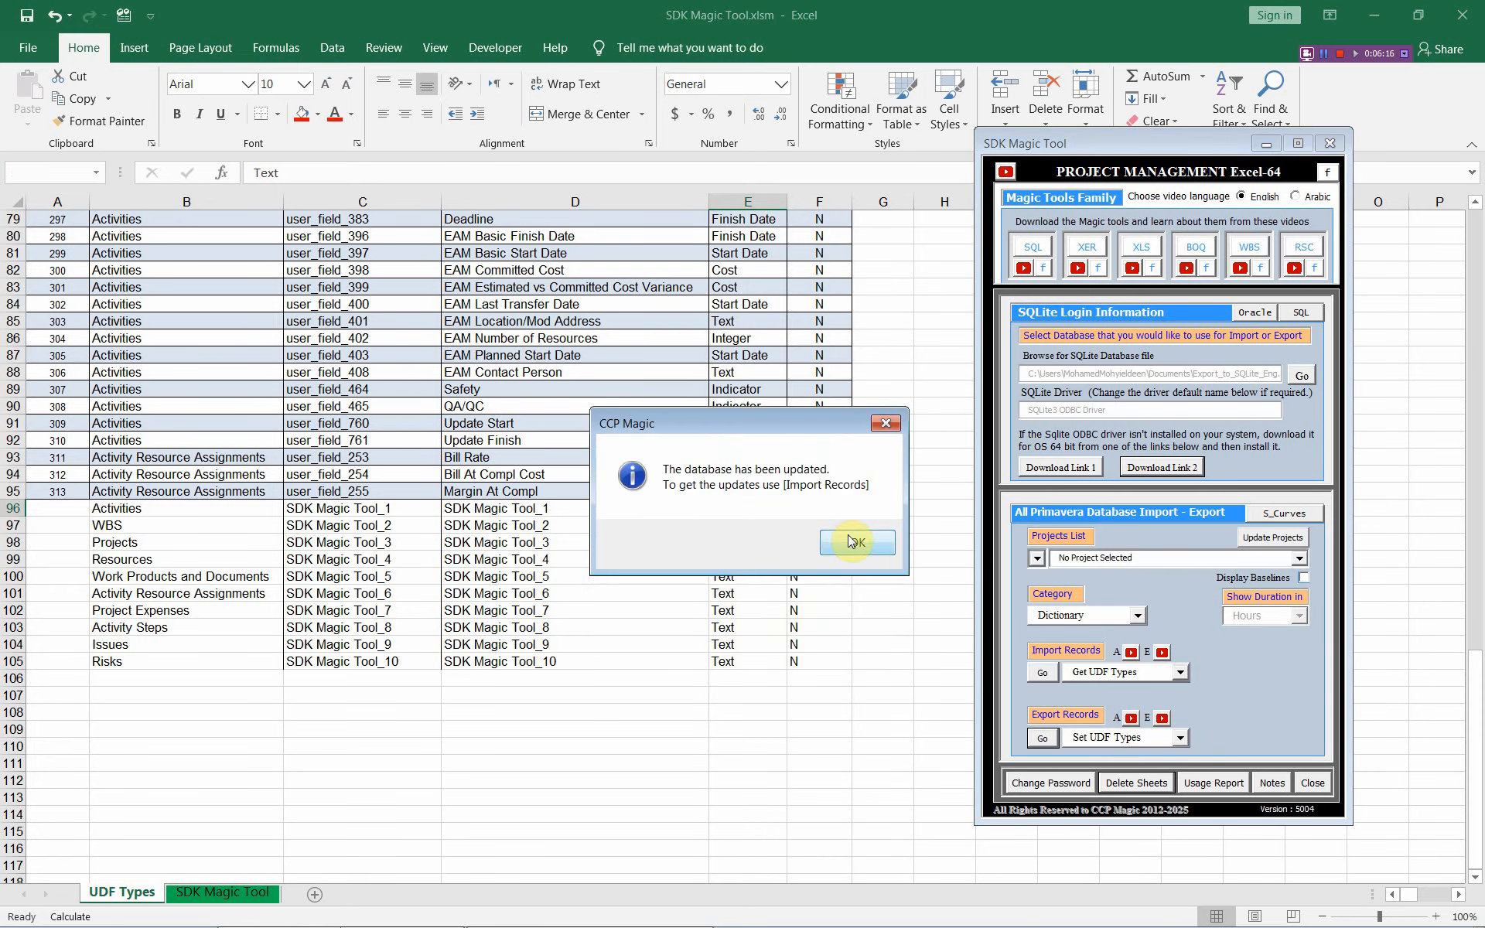
{"action": "left_click", "coordinate": [851, 540]}
{"action": "left_click", "coordinate": [1035, 670]}
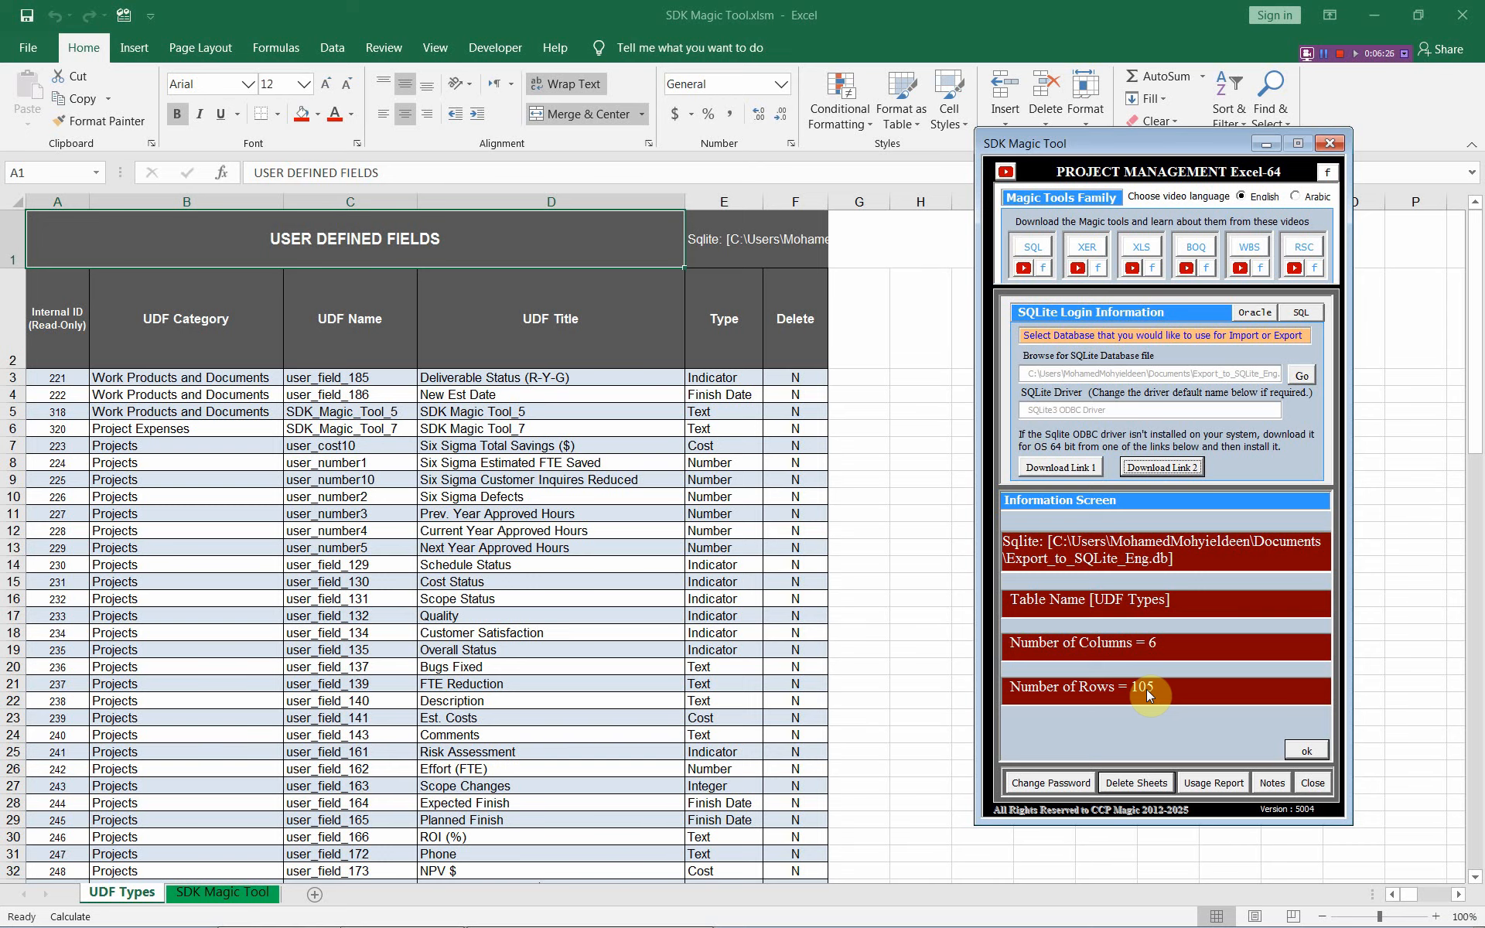
{"action": "left_click", "coordinate": [1310, 752]}
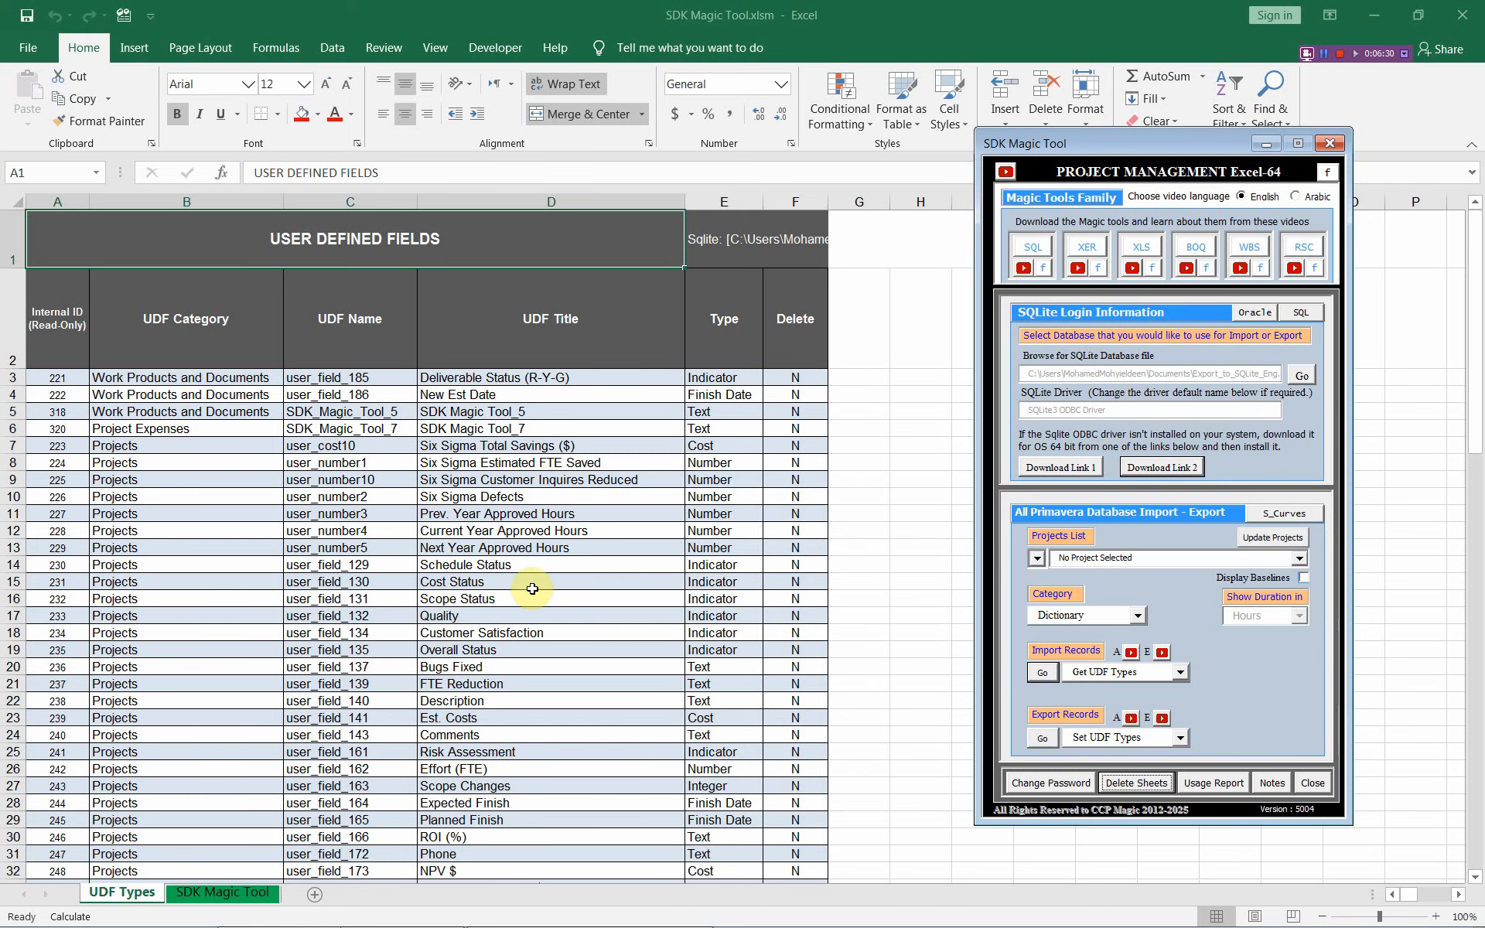
{"action": "left_click_drag", "start_coordinate": [473, 412], "coordinate": [473, 432]}
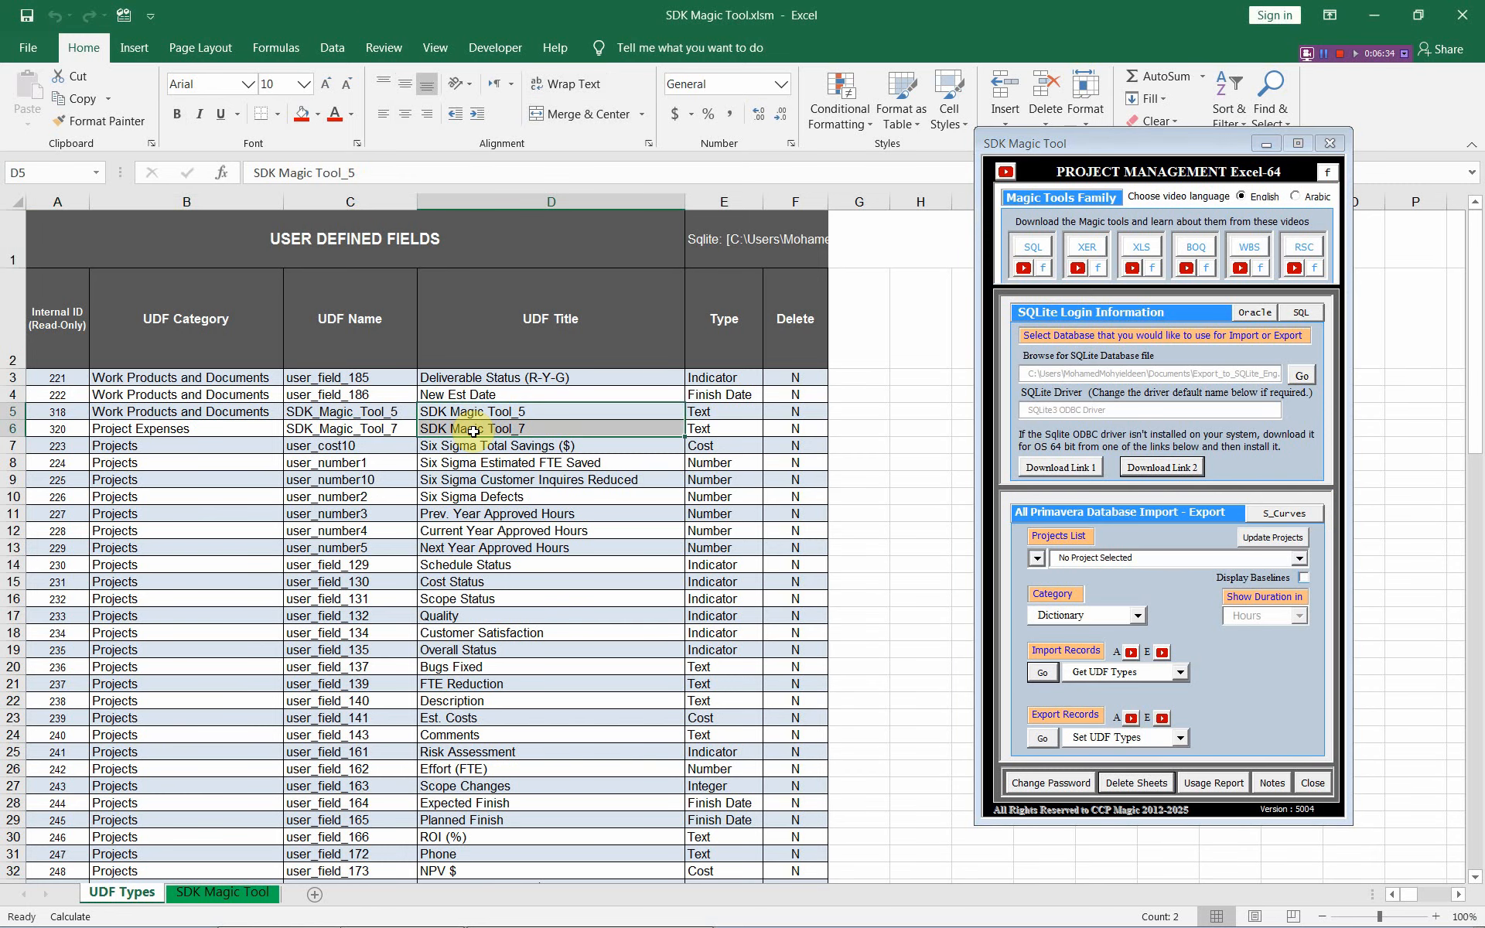
Step: Switch to Primavera P6 and open the enterprise User Defined Fields list
{"action": "key", "text": "alt+Tab"}
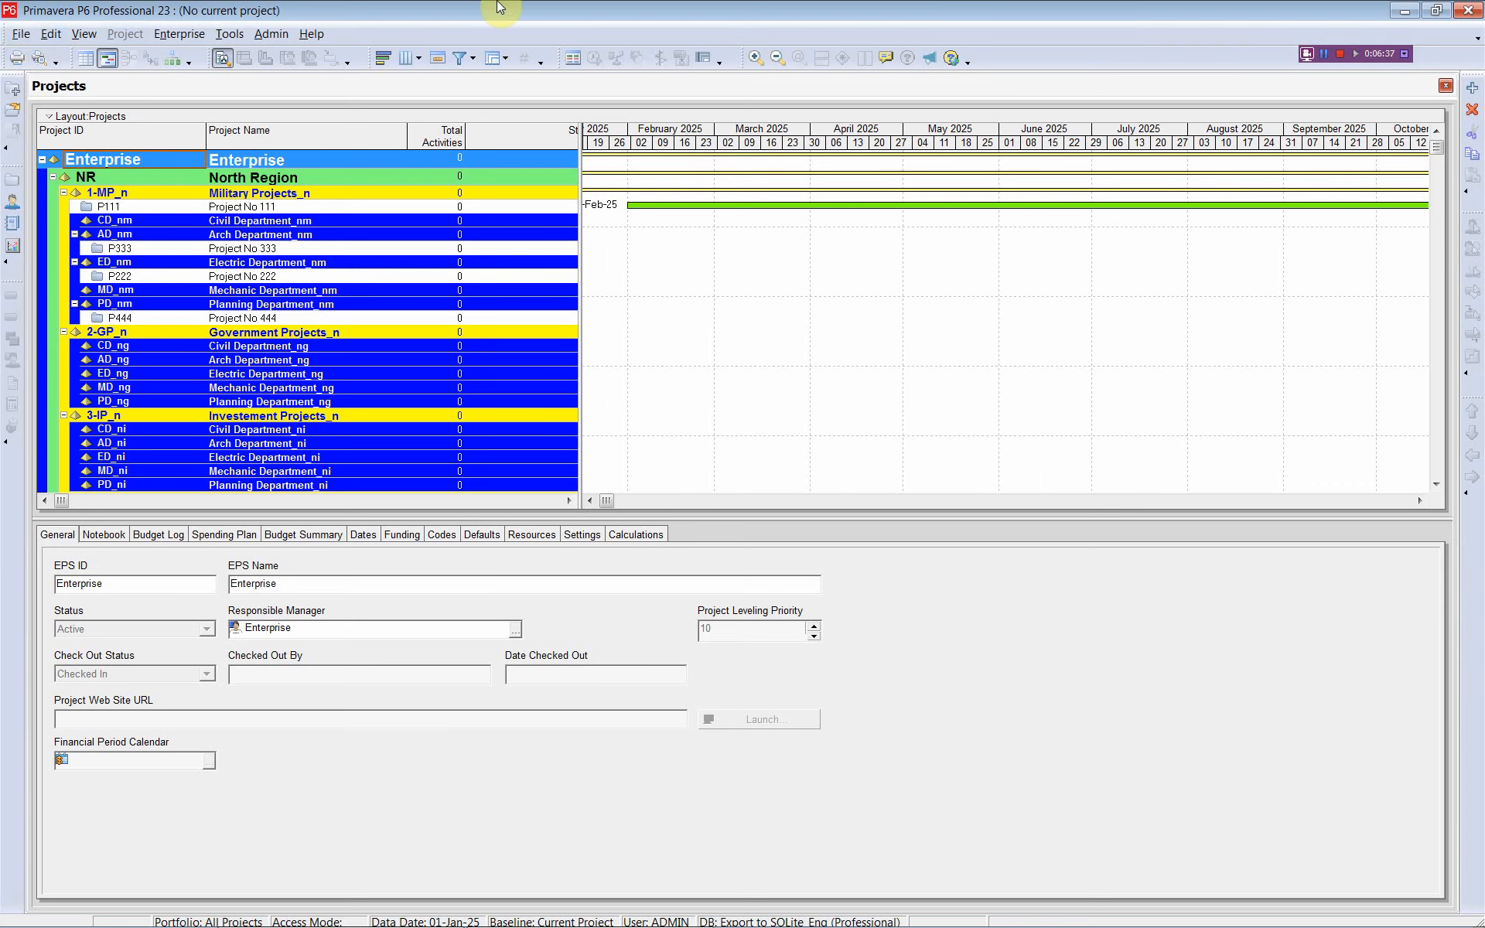
{"action": "left_click", "coordinate": [19, 34]}
{"action": "left_click", "coordinate": [54, 82]}
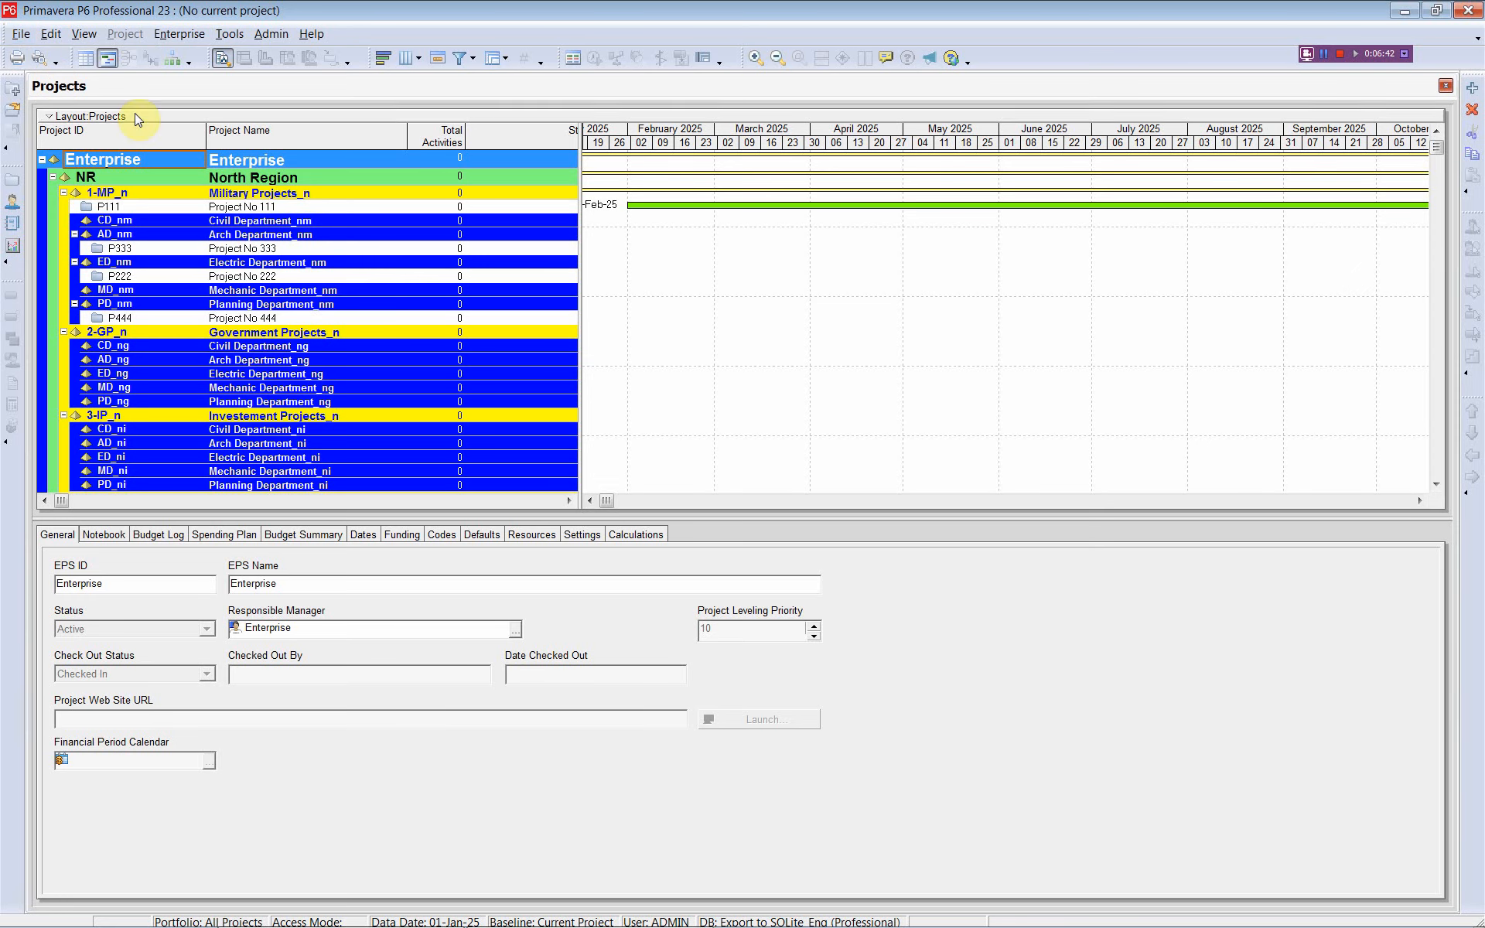
{"action": "left_click", "coordinate": [176, 38]}
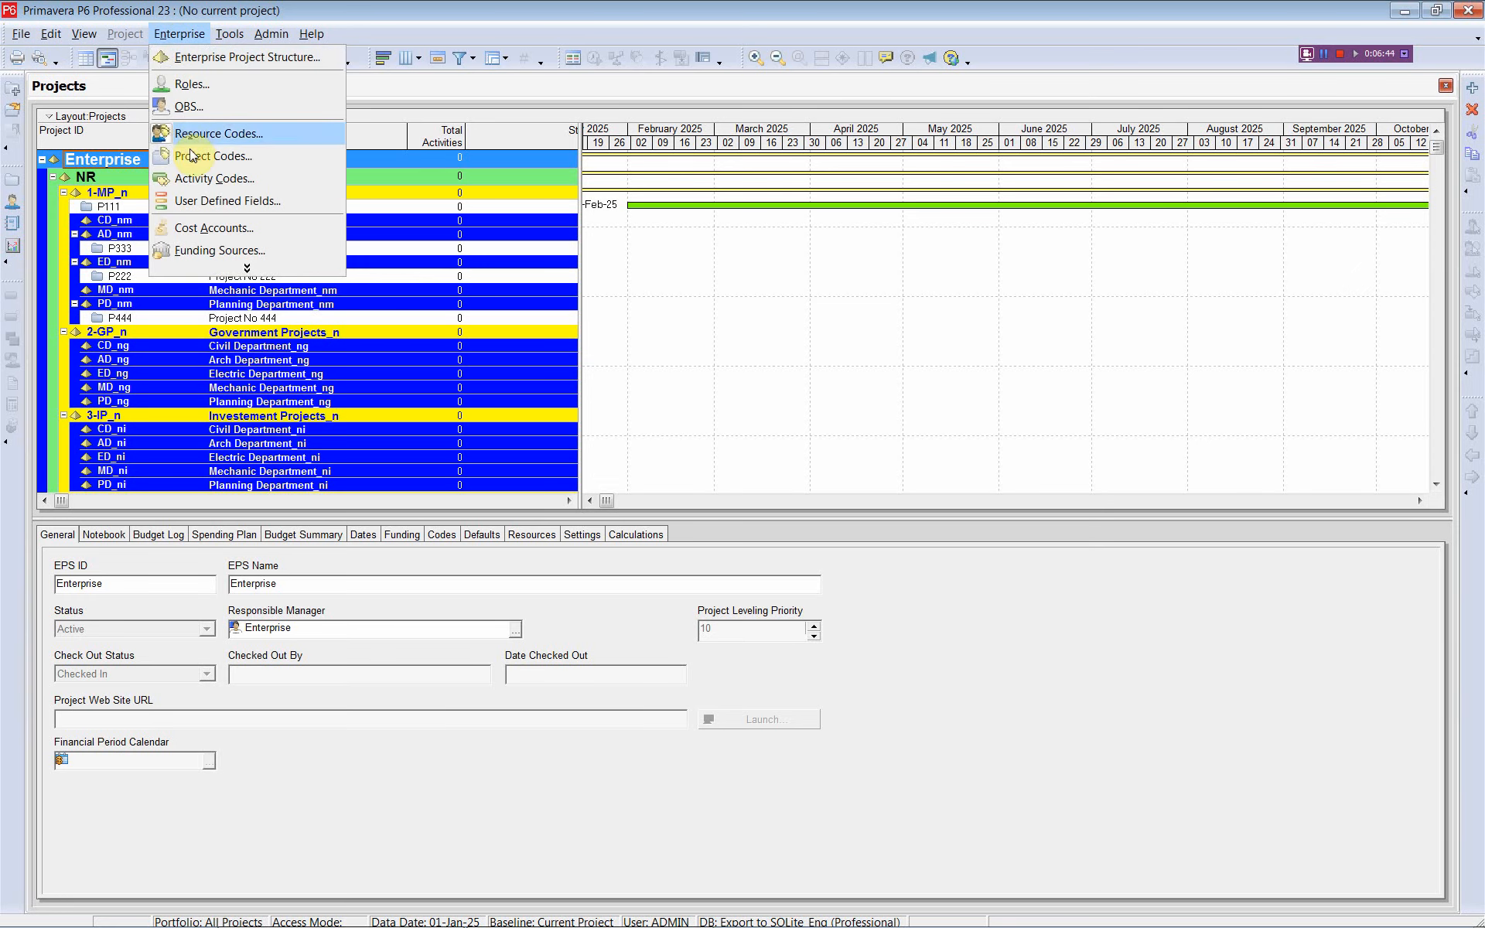
{"action": "left_click", "coordinate": [217, 202]}
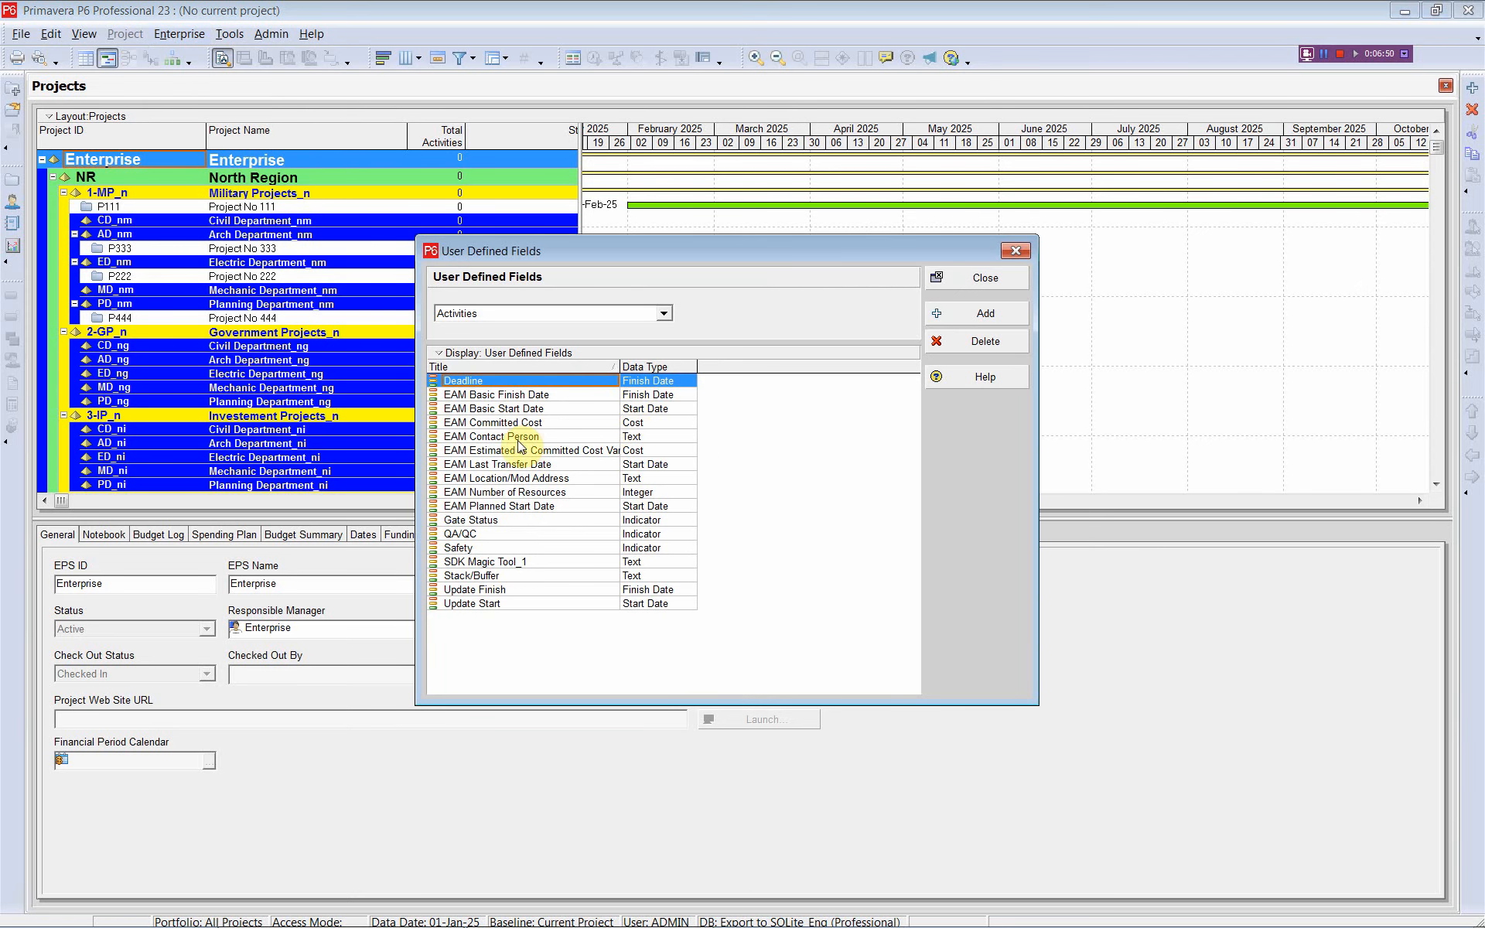
Step: Check the SDK Magic Tool user defined fields under Activities, Activity Resource Assignments and Activity Steps
{"action": "left_click", "coordinate": [507, 562]}
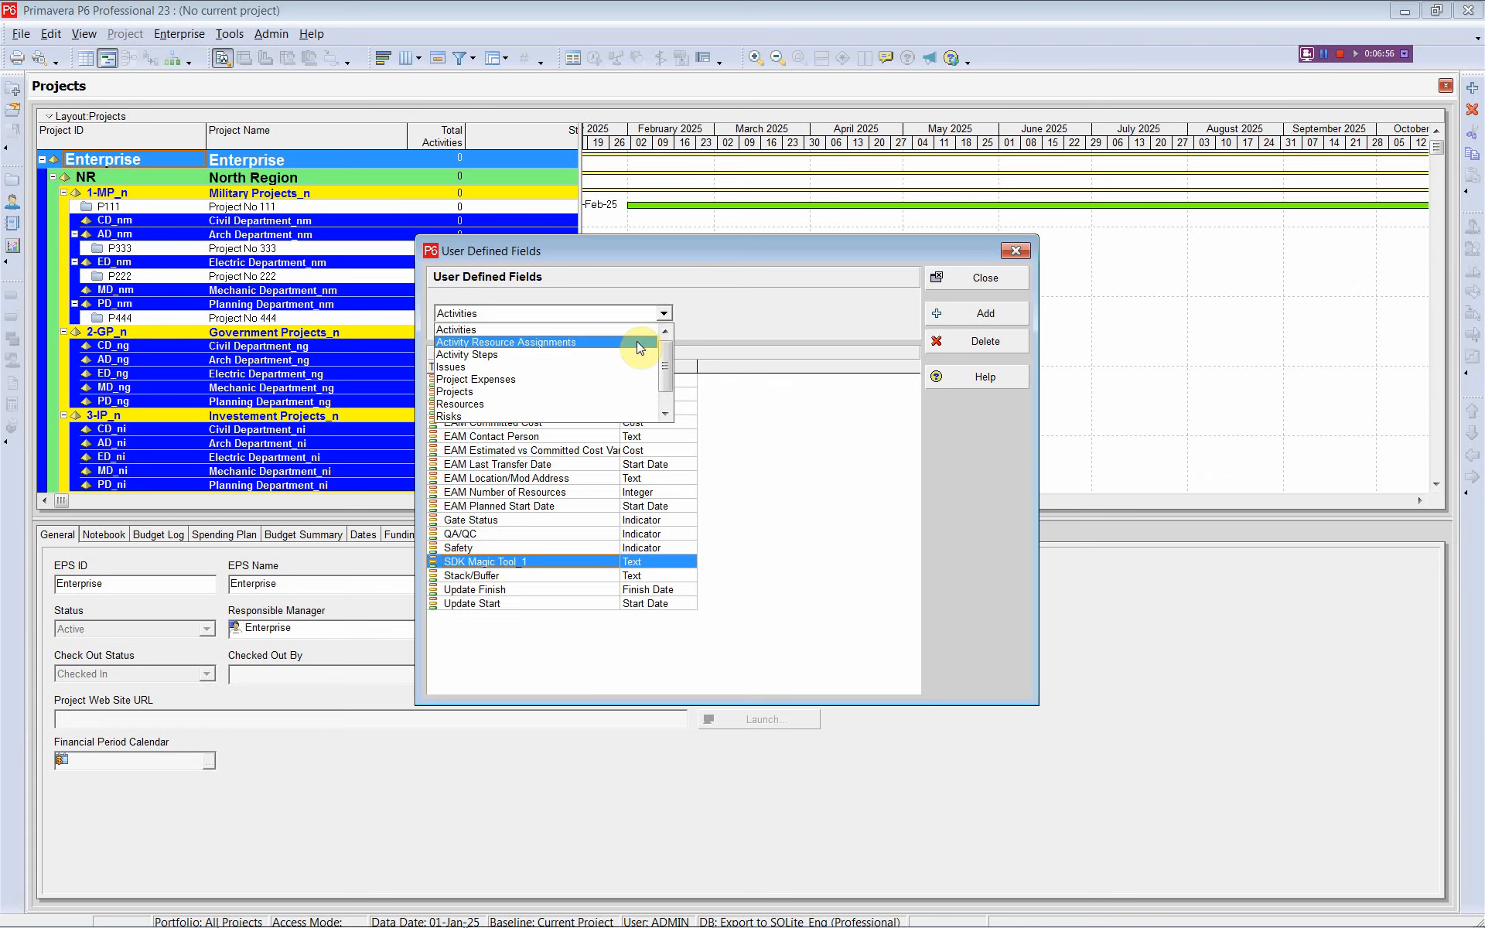
{"action": "left_click", "coordinate": [637, 341]}
{"action": "left_click", "coordinate": [485, 422]}
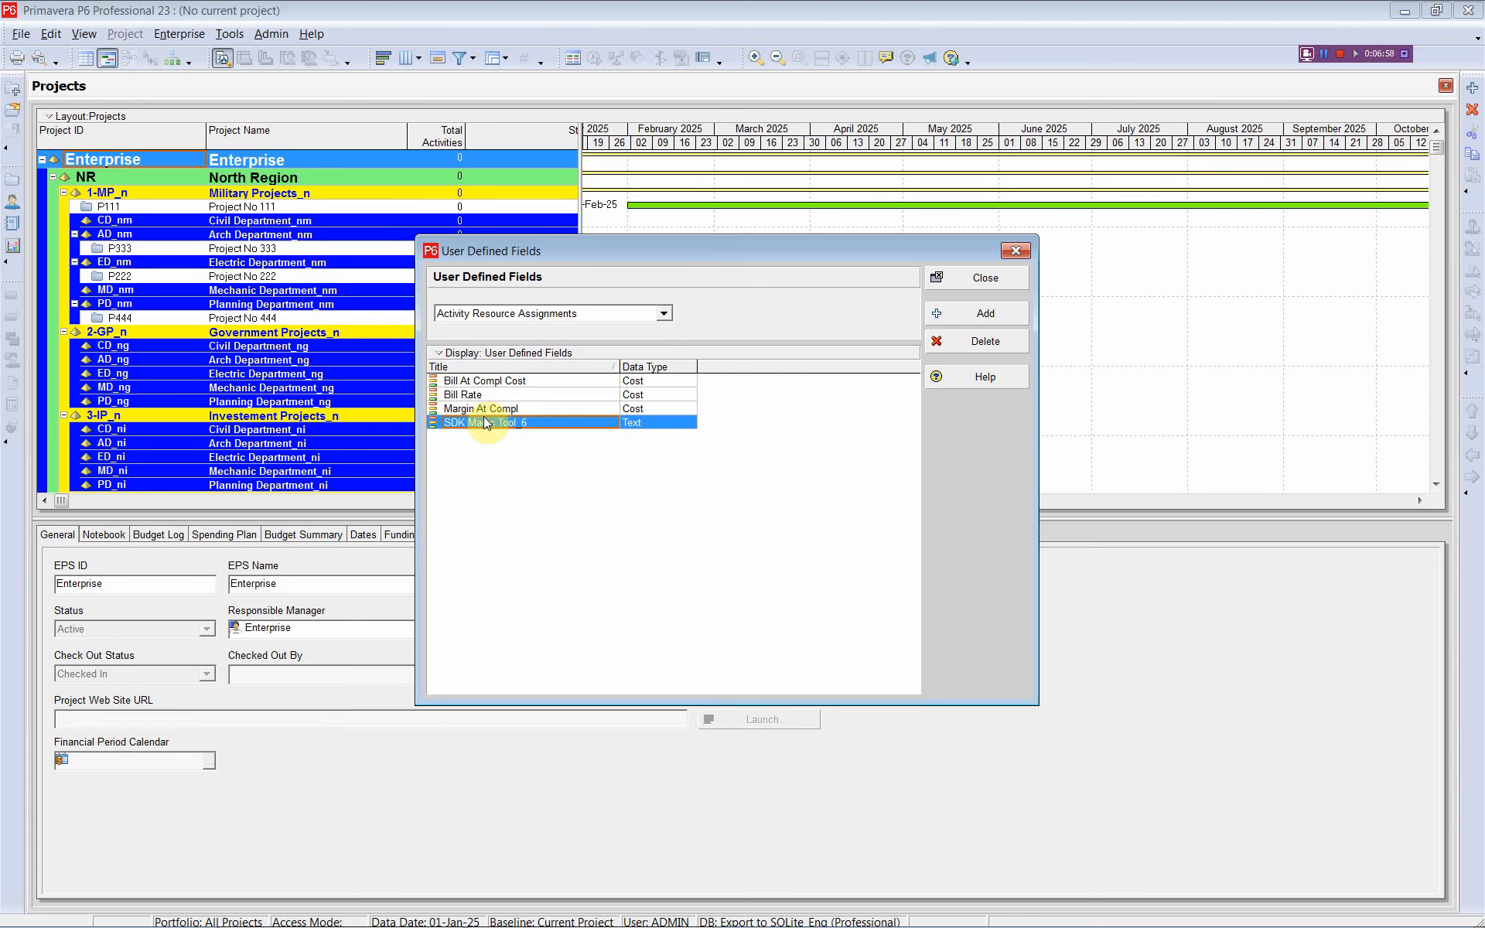
{"action": "left_click", "coordinate": [665, 314]}
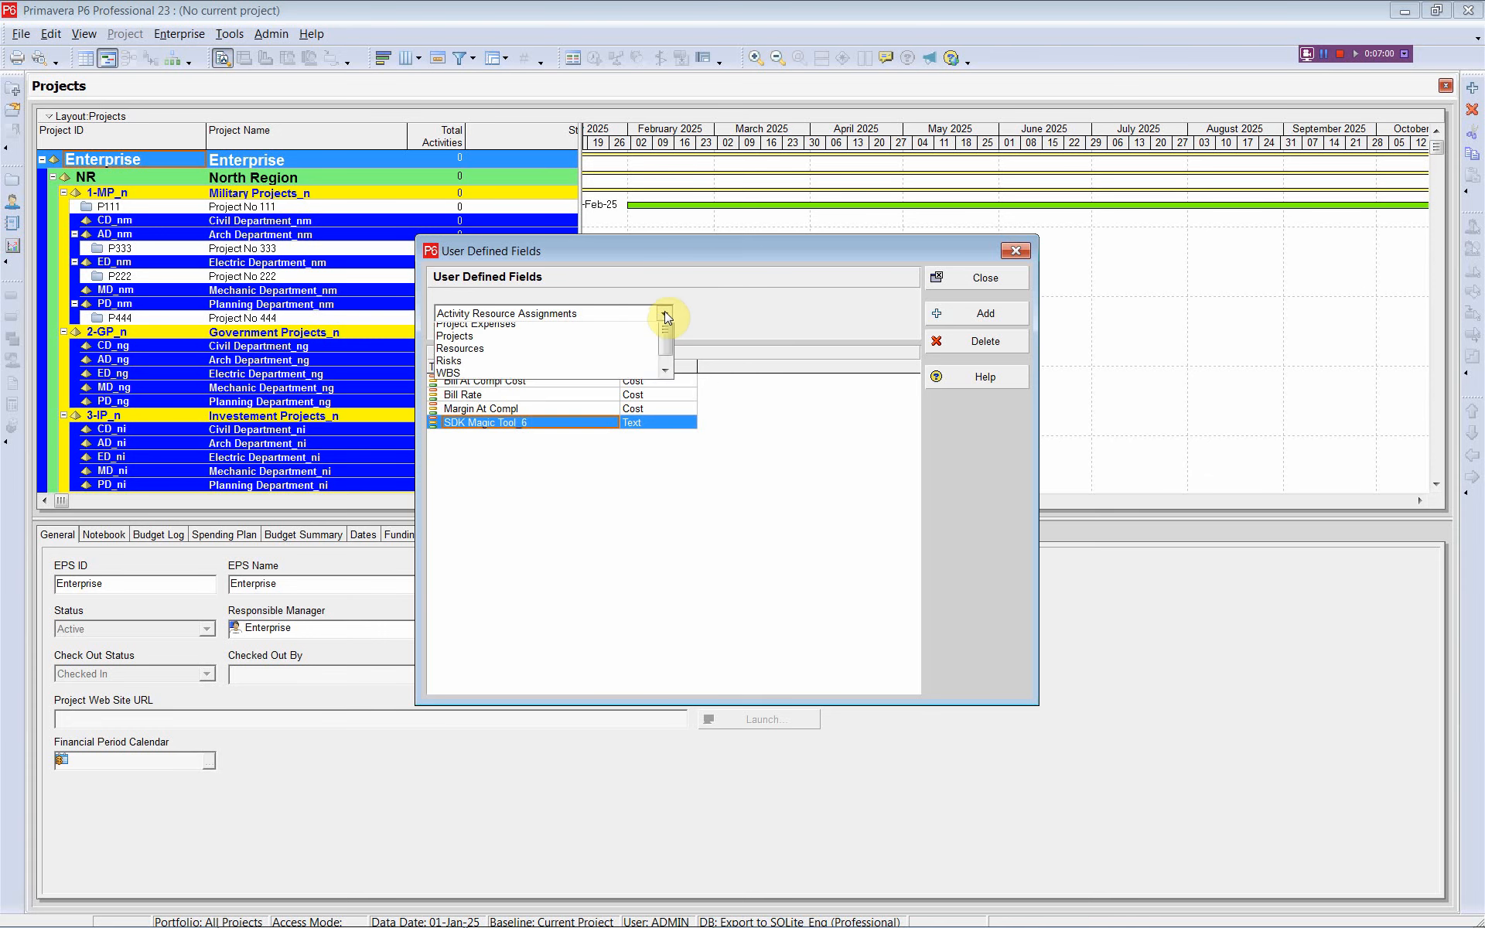
{"action": "left_click", "coordinate": [603, 337]}
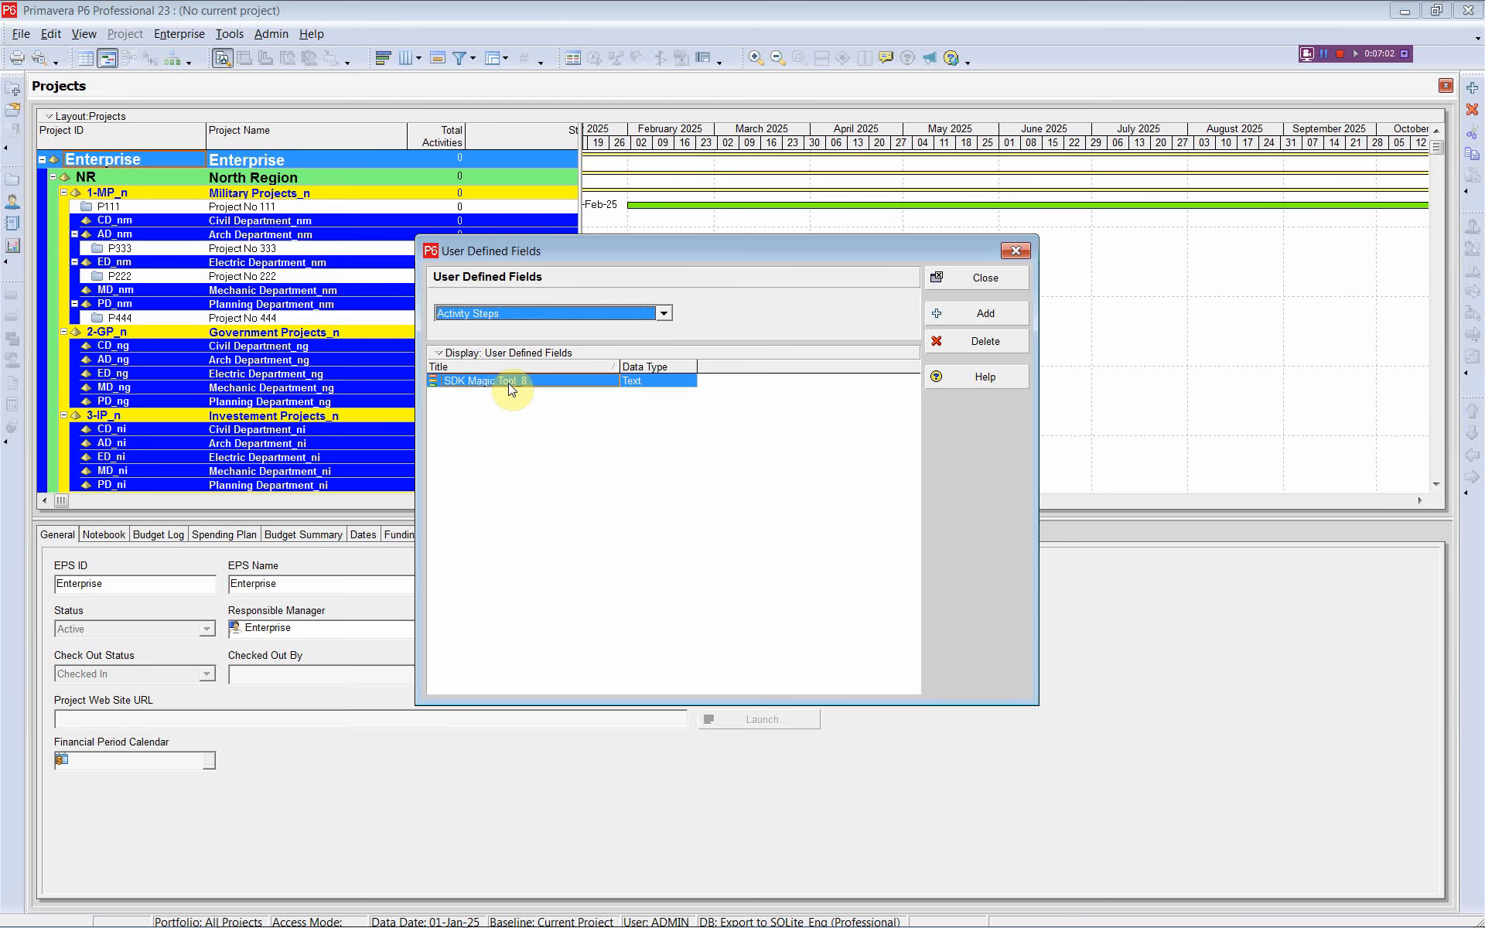
Step: Check the SDK Magic Tool user defined fields under Projects and WBS, and close the User Defined Fields list
{"action": "left_click", "coordinate": [665, 314]}
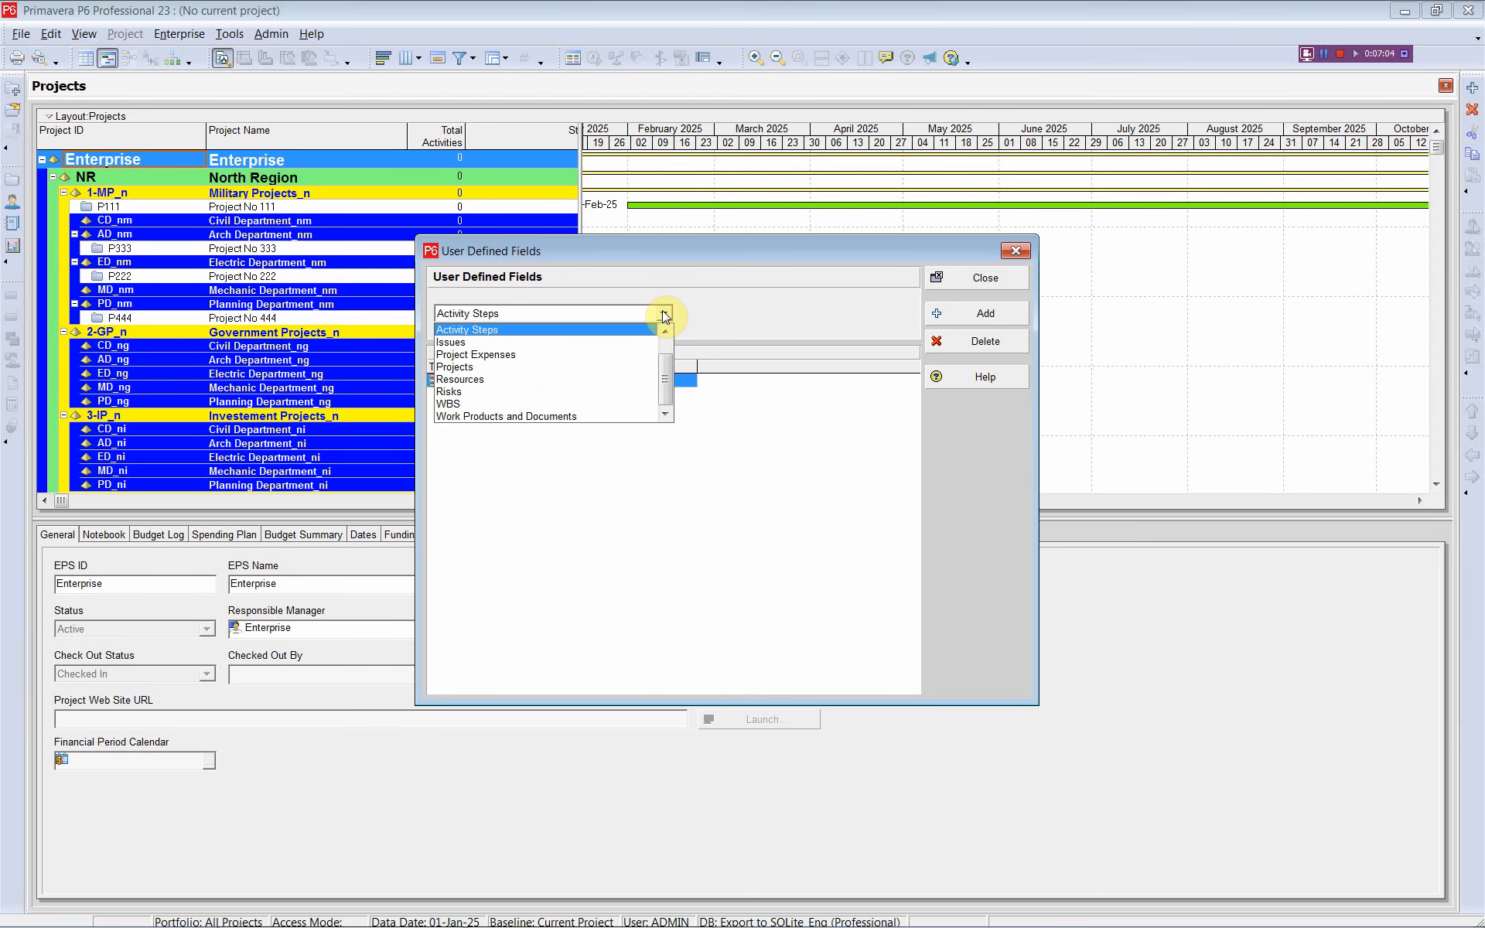
{"action": "left_click", "coordinate": [571, 367]}
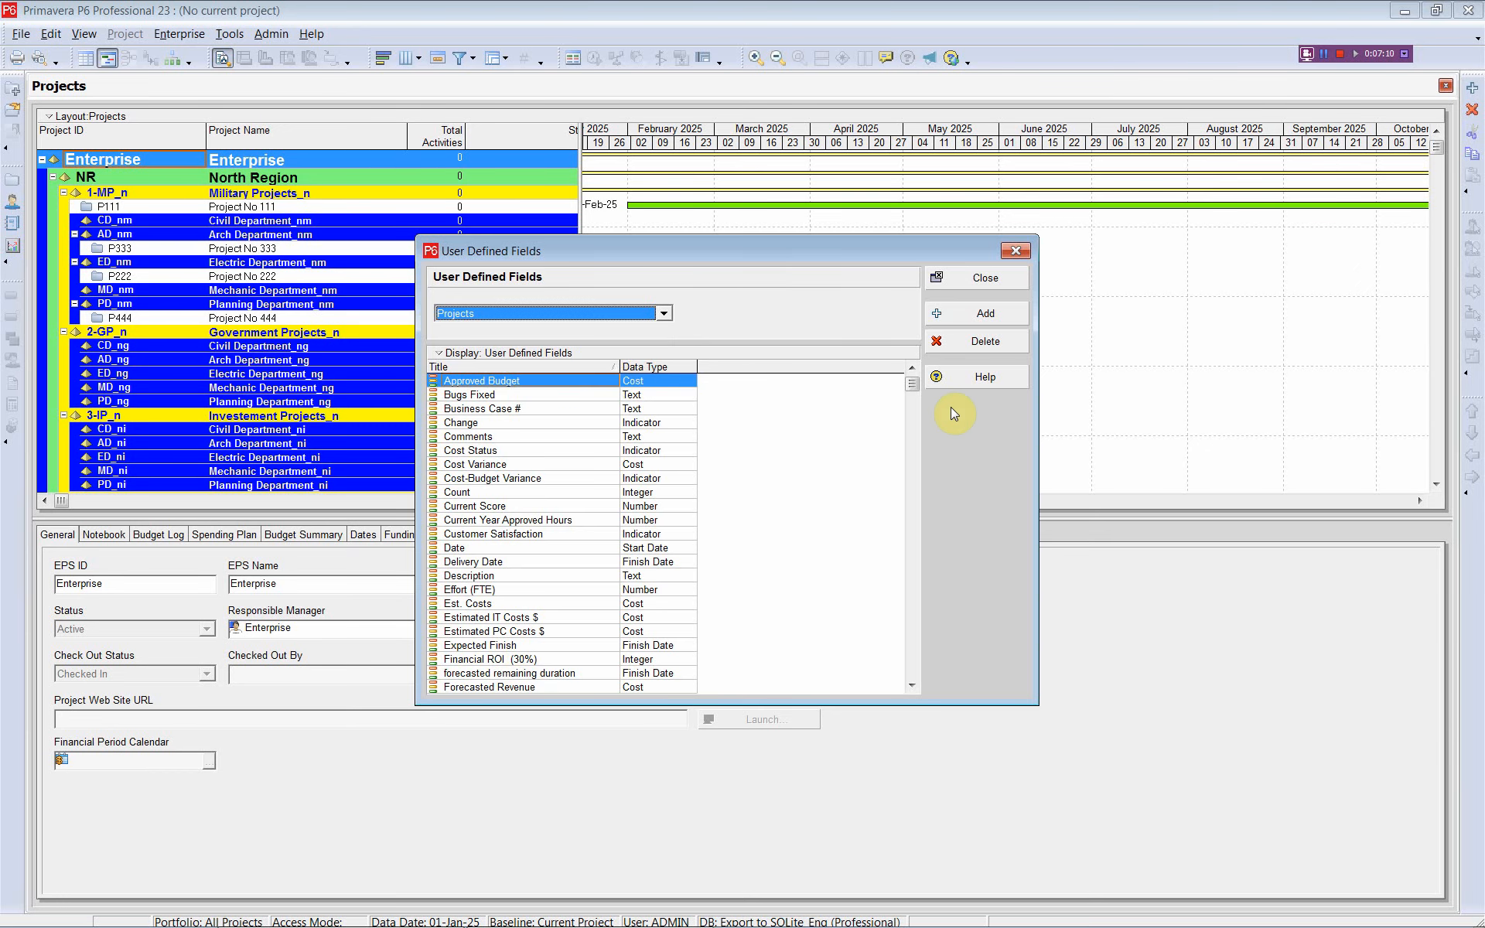
{"action": "left_click_drag", "start_coordinate": [912, 386], "coordinate": [895, 624]}
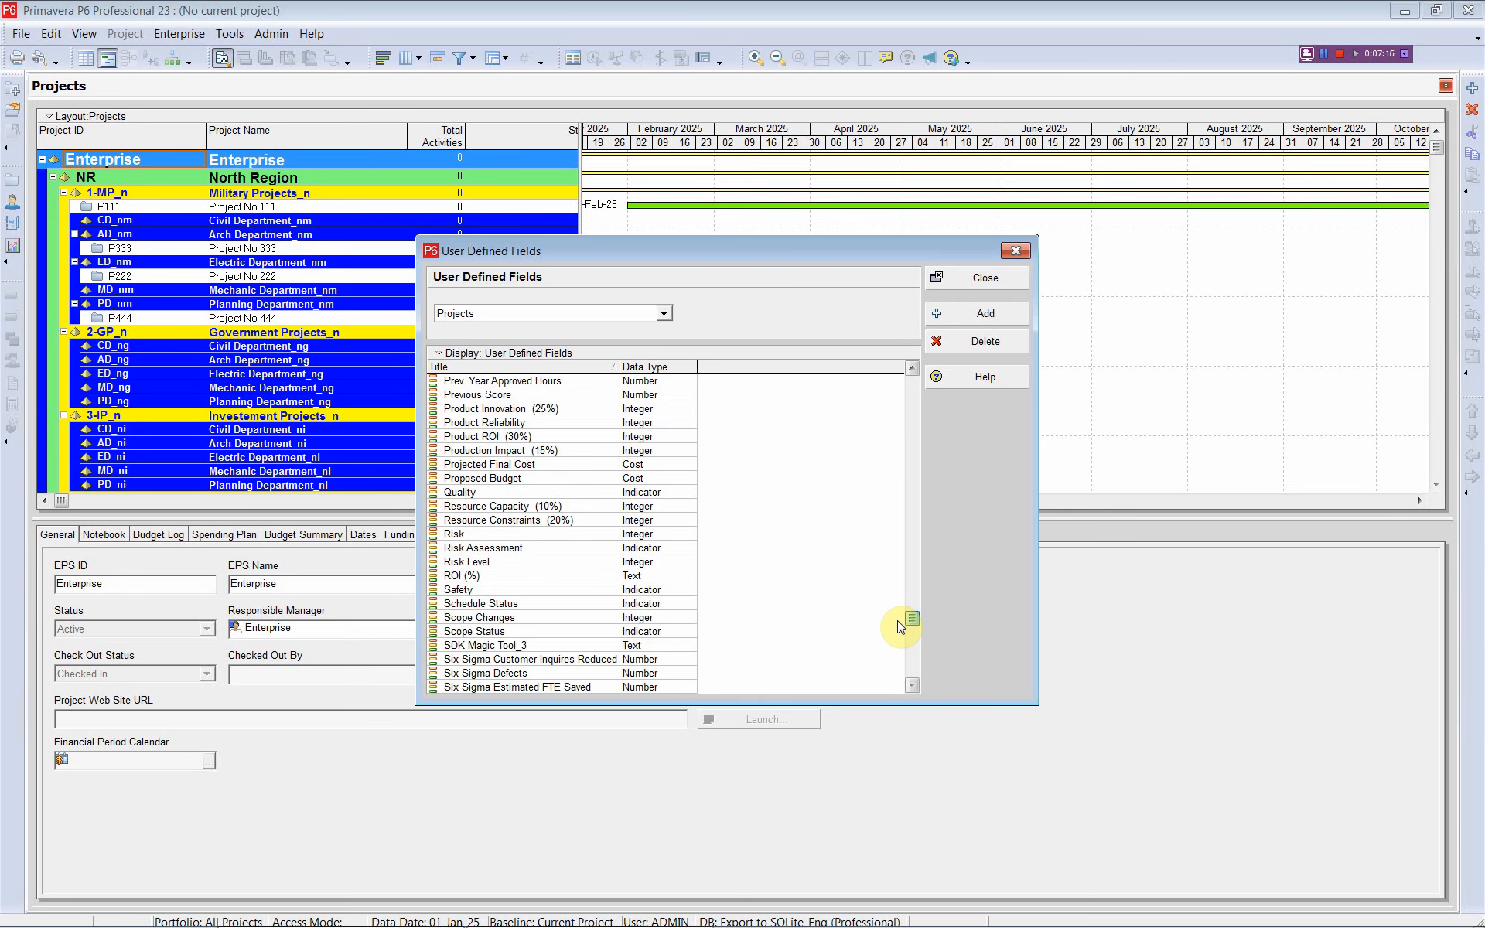
{"action": "left_click", "coordinate": [484, 645]}
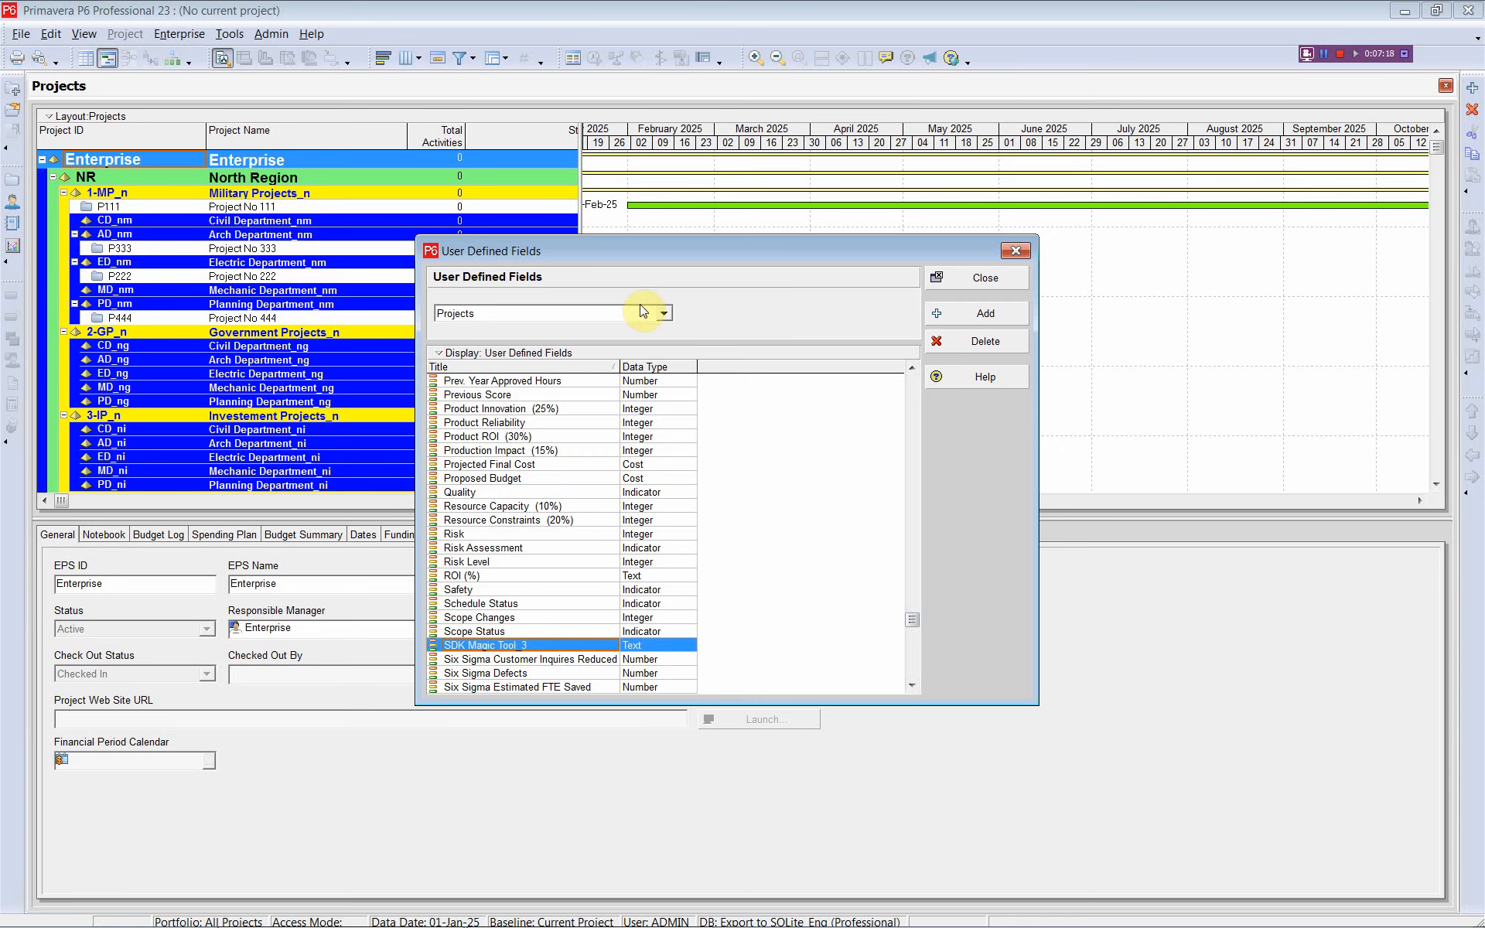
{"action": "left_click", "coordinate": [664, 313]}
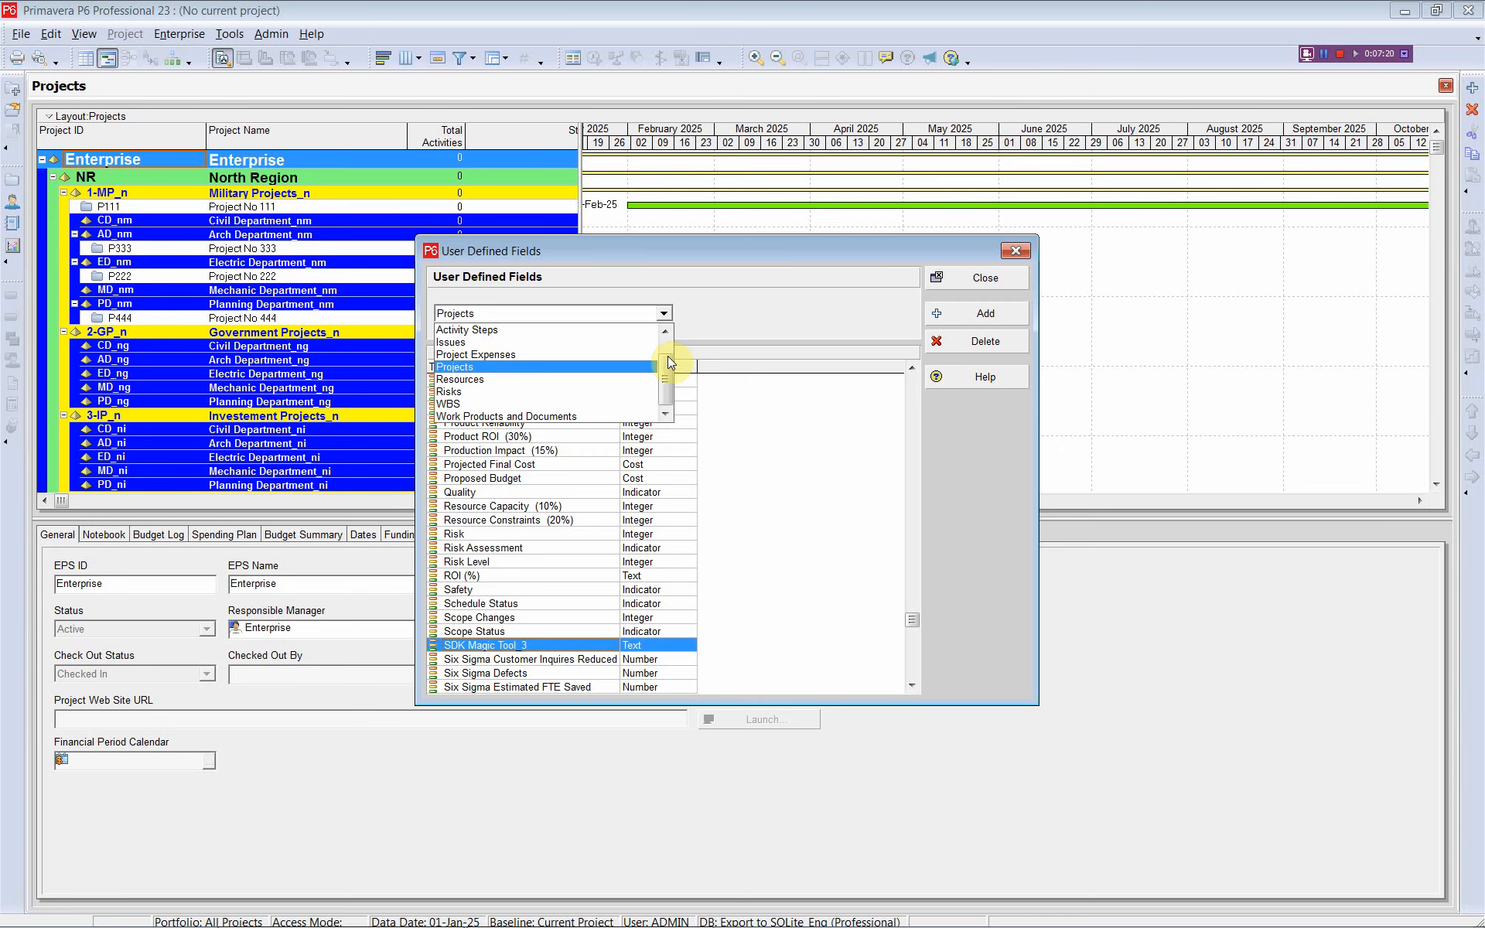
{"action": "left_click", "coordinate": [490, 404]}
{"action": "left_click", "coordinate": [458, 408]}
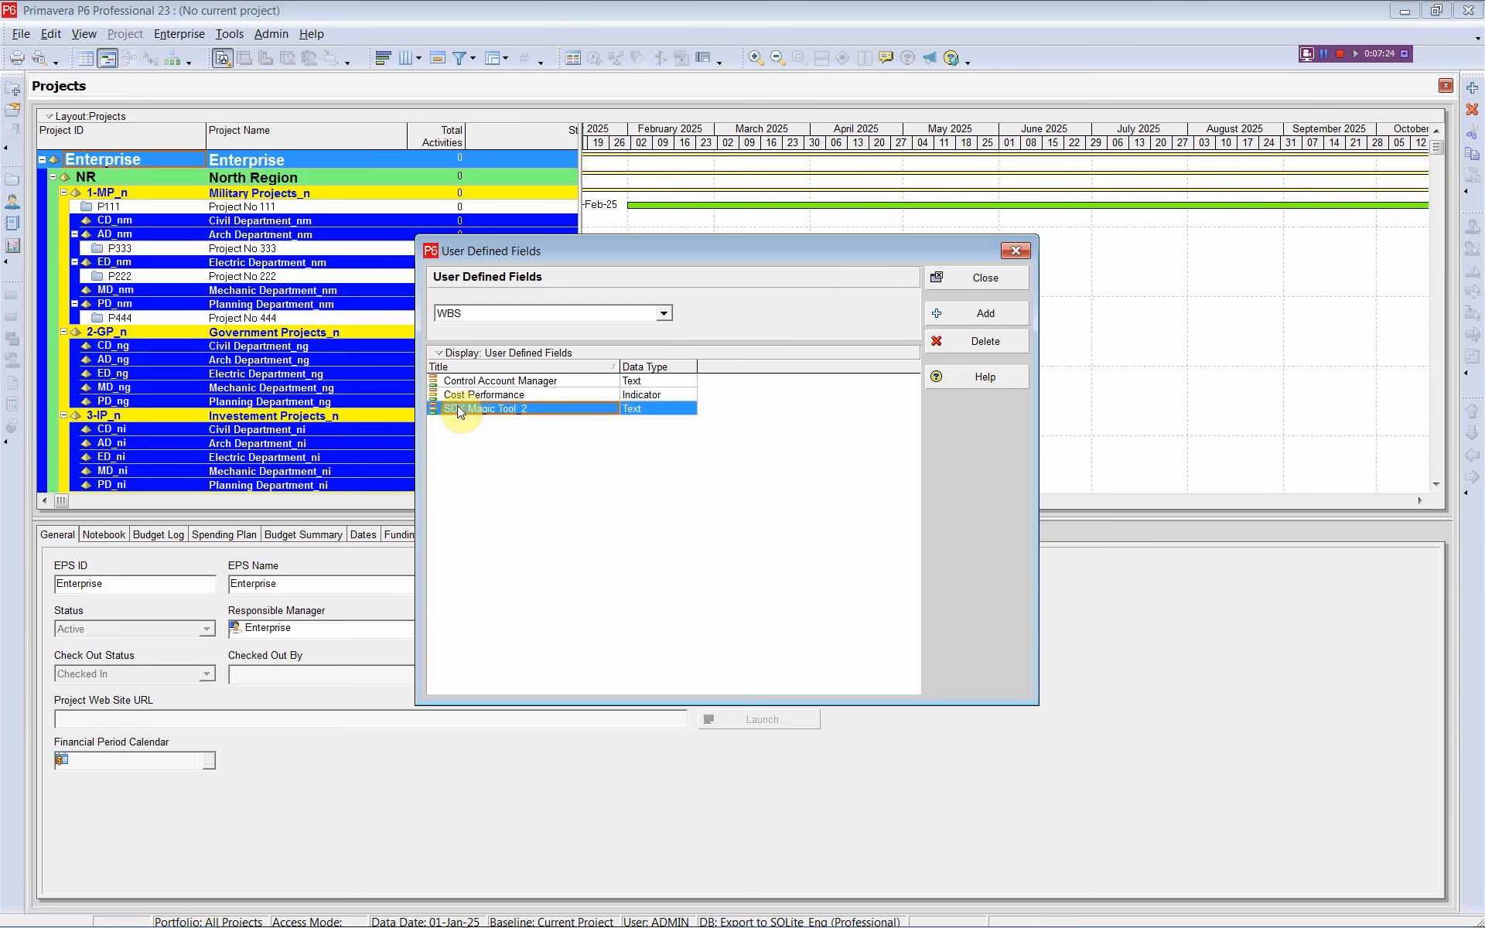
{"action": "left_click", "coordinate": [940, 278]}
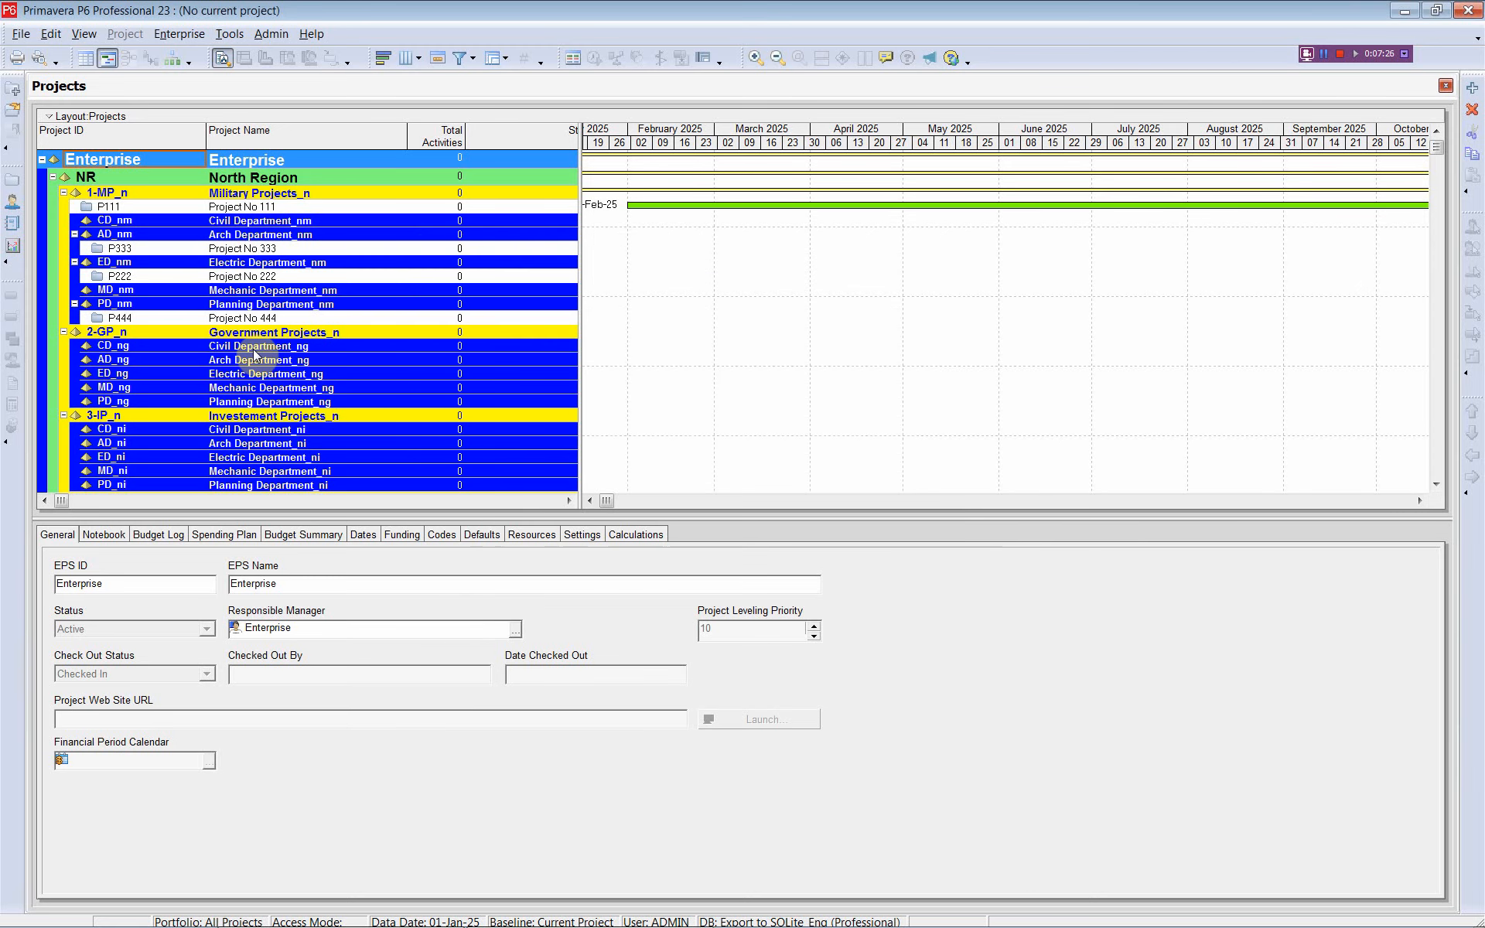
Step: Switch back to the Excel workbook and look over the re-imported records in the UDF Types sheet
{"action": "key", "text": "alt+Tab"}
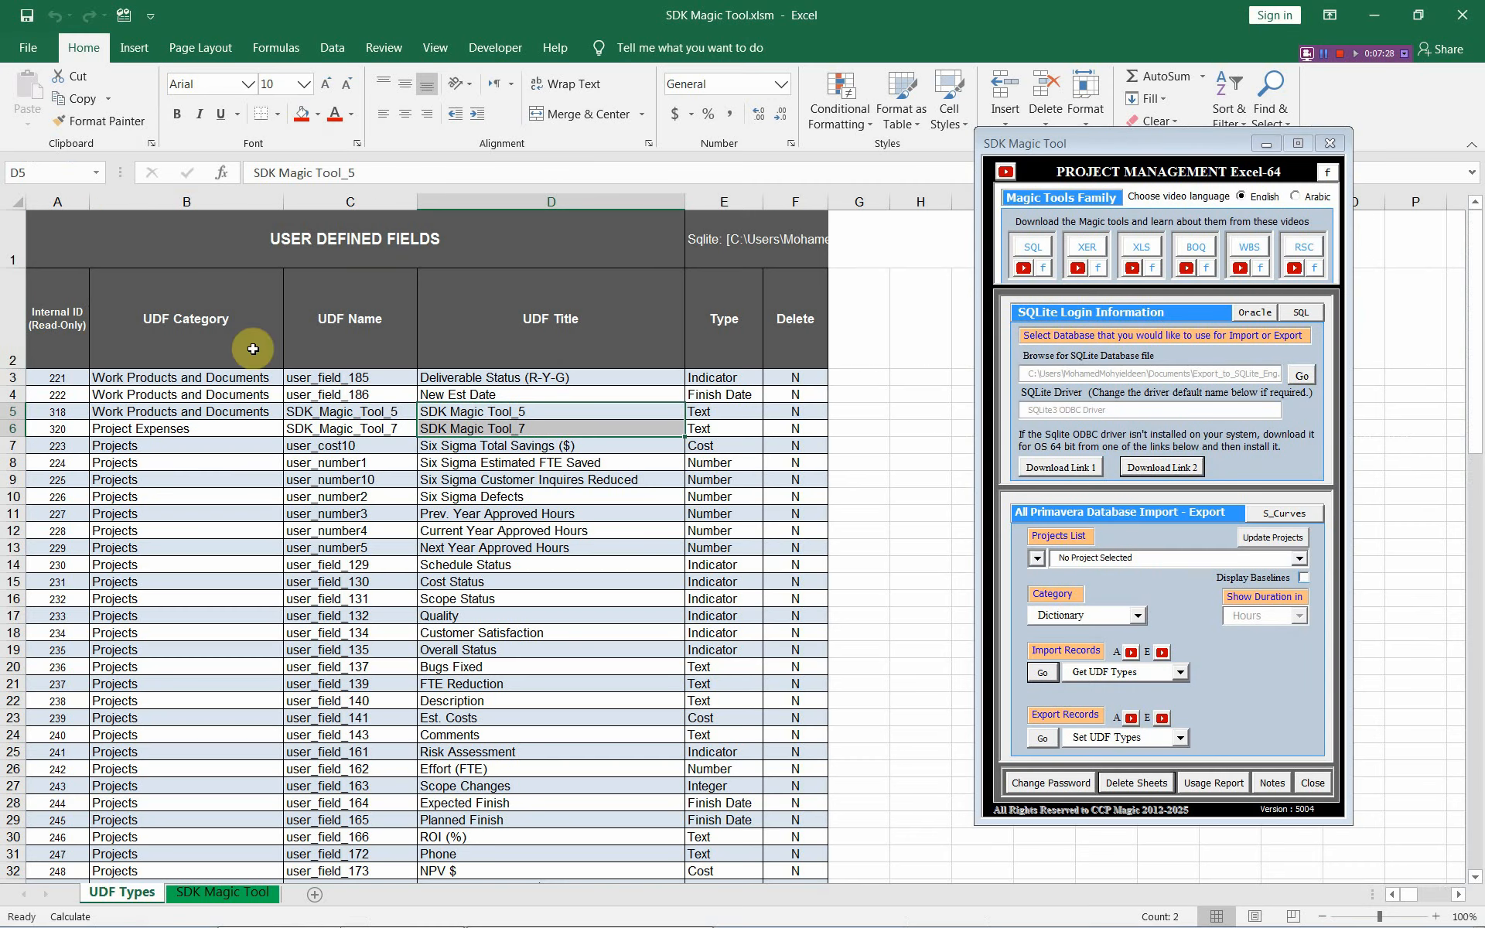
{"action": "left_click", "coordinate": [103, 234]}
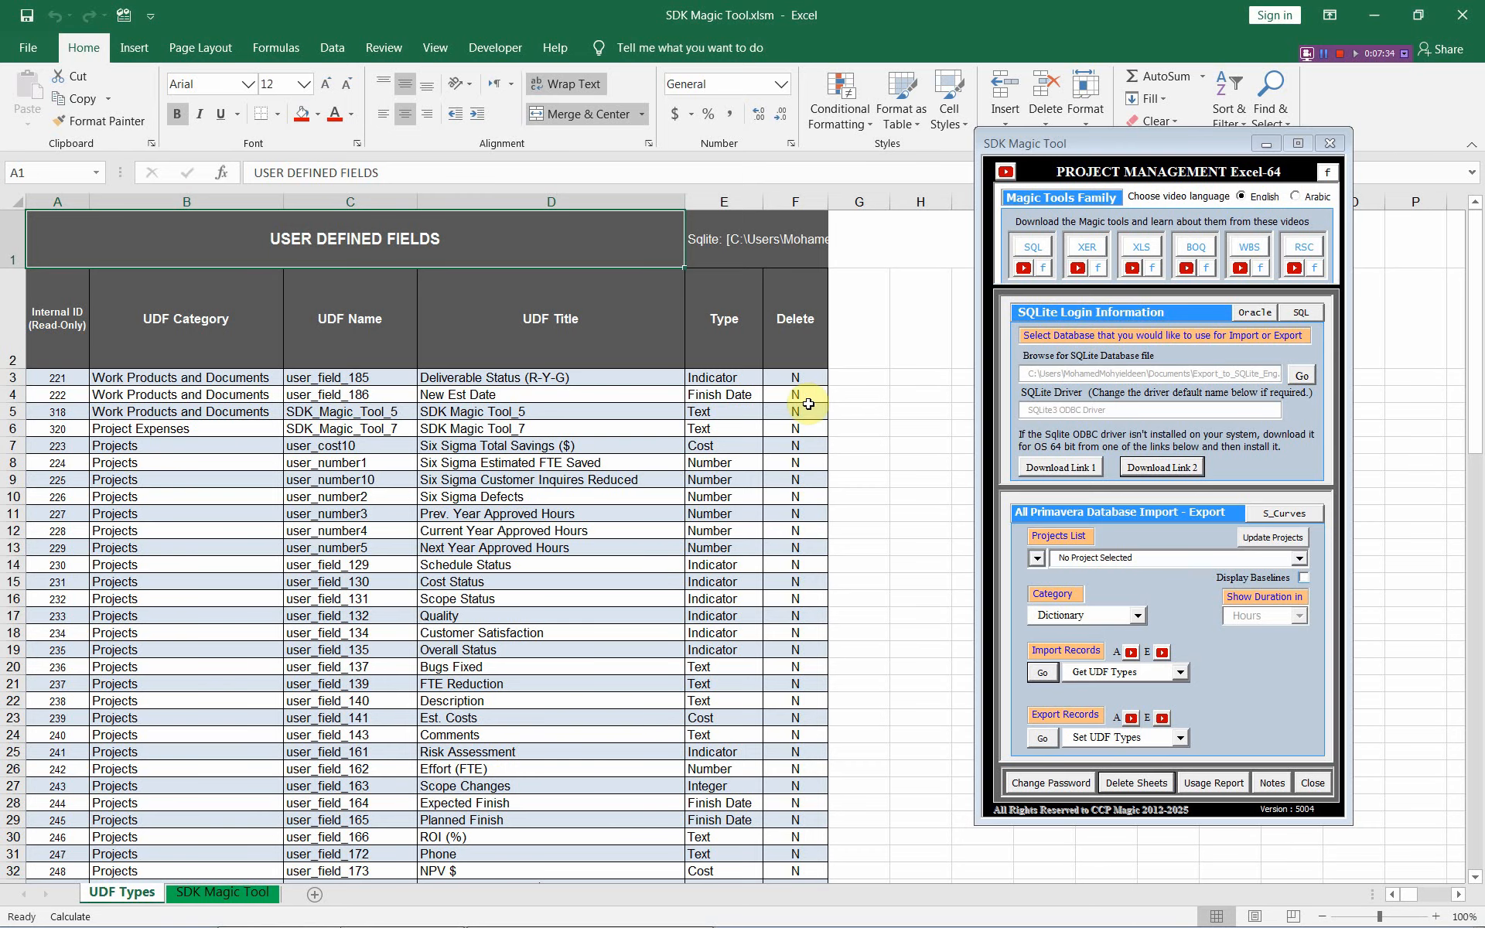
{"action": "scroll", "coordinate": [700, 568], "scroll_direction": "down", "scroll_amount": 1}
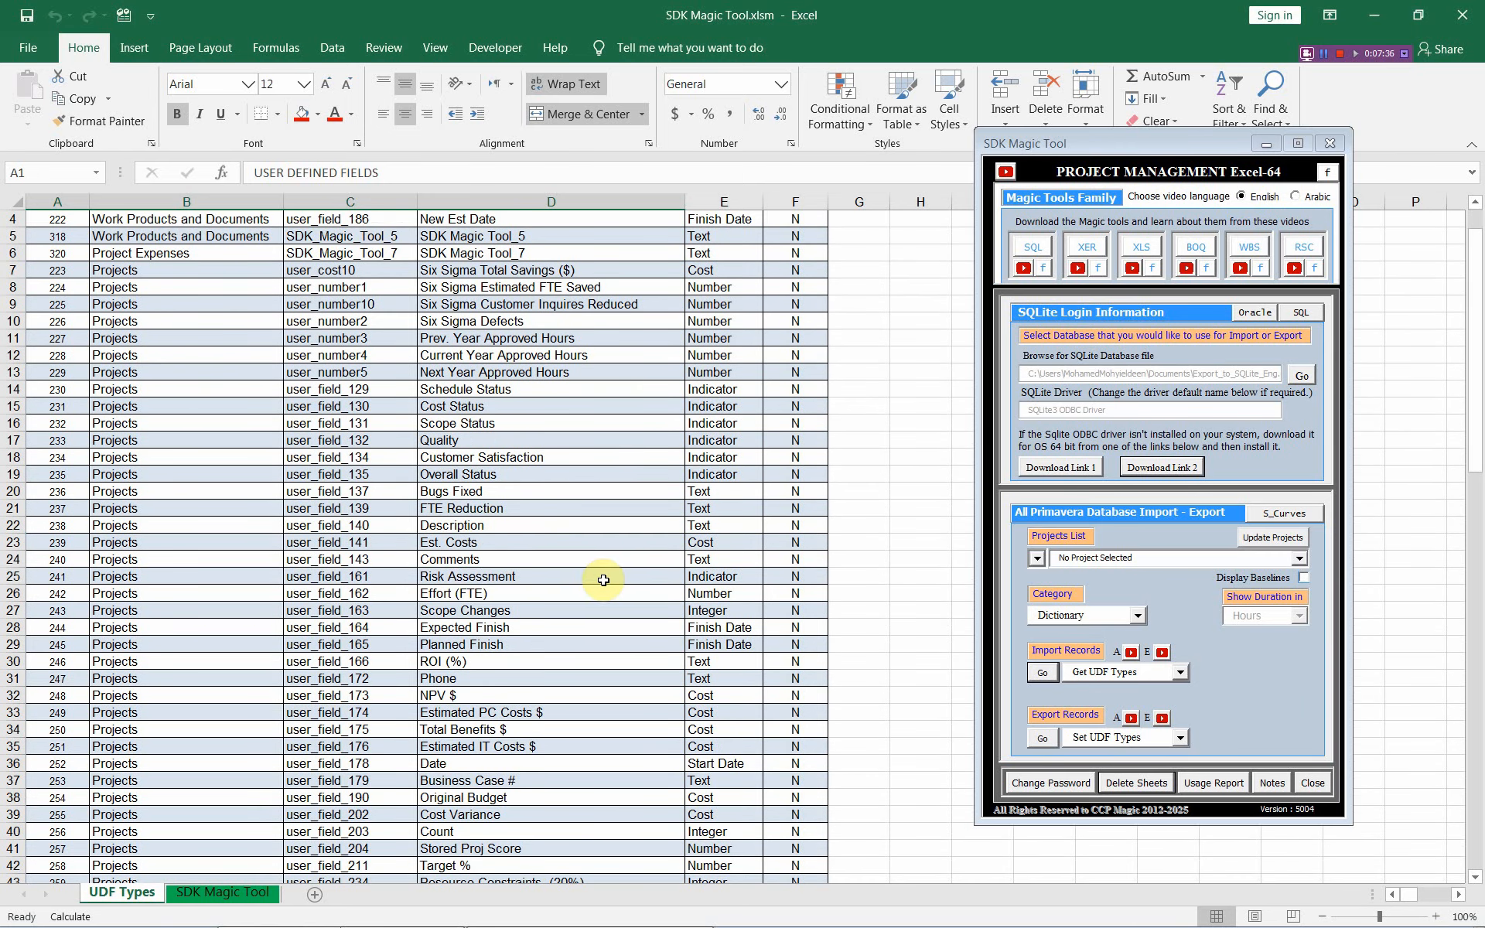
{"action": "left_click", "coordinate": [603, 580]}
{"action": "scroll", "coordinate": [543, 526], "scroll_direction": "up", "scroll_amount": 1}
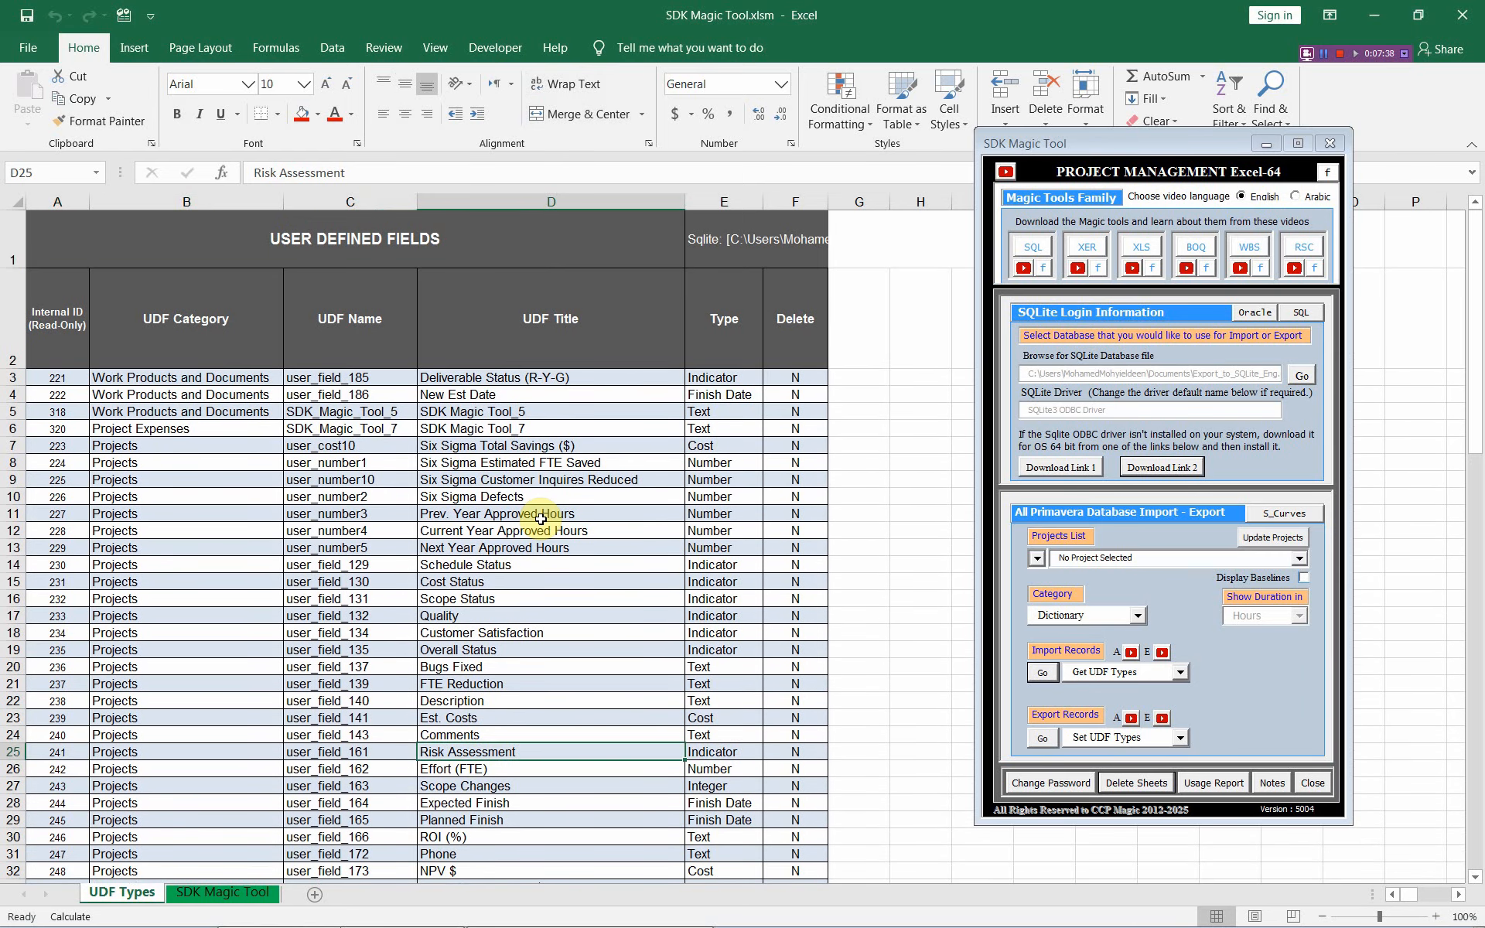